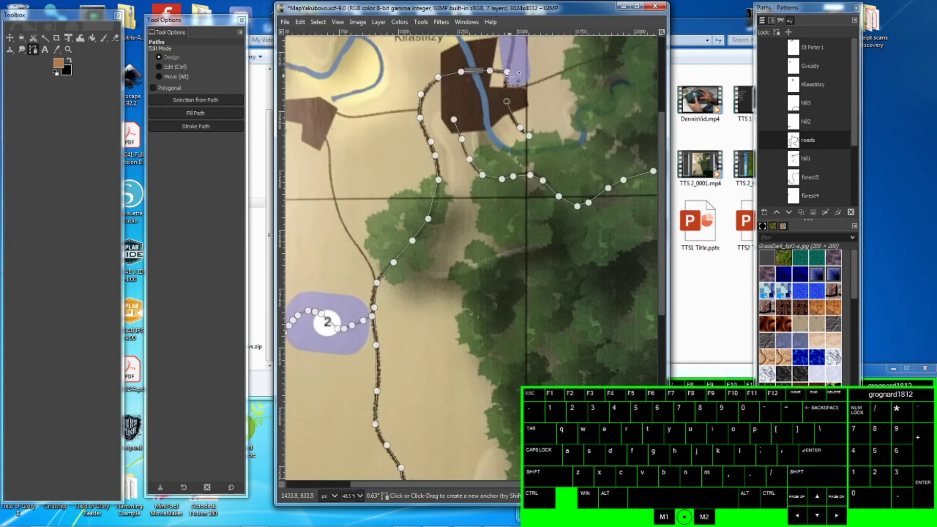
# Step: Trace the winding road from the upper map edge past the village near the Saint Petersburg label to the left map edge on the roads path
pyautogui.scroll(5, 514, 47)
pyautogui.keyDown('shift'); pyautogui.hscroll(-3, 435, 76); pyautogui.keyUp('shift')
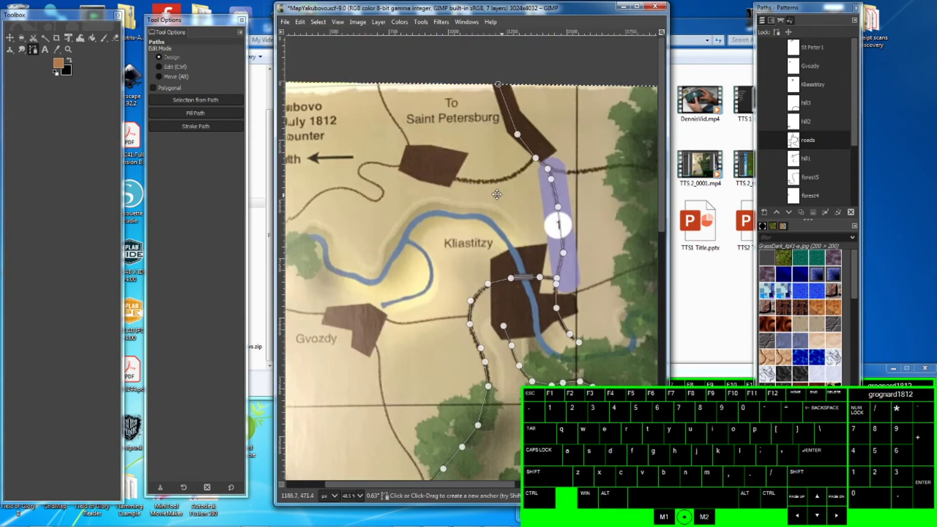
pyautogui.scroll(1, 424, 127)
pyautogui.click(417, 207)
pyautogui.click(399, 204)
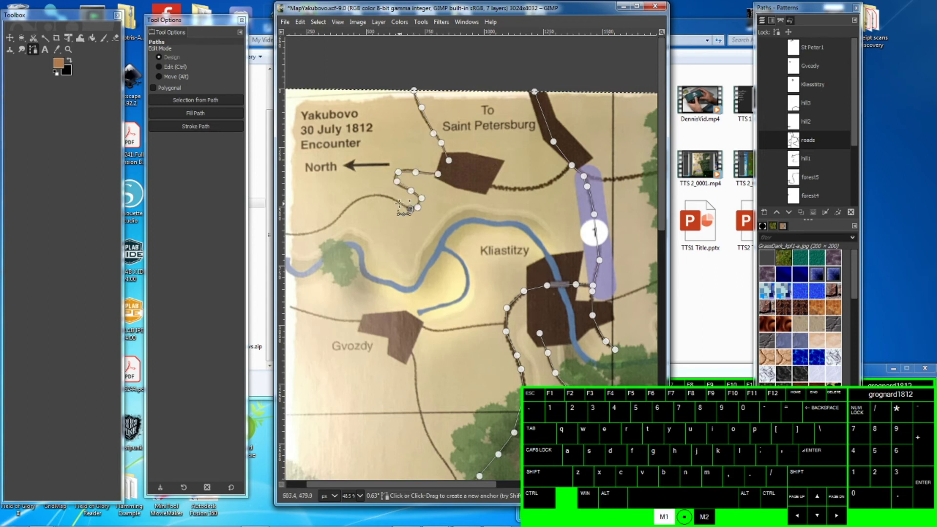
pyautogui.click(364, 197)
pyautogui.keyDown('shift'); pyautogui.hscroll(-3, 364, 197); pyautogui.keyUp('shift')
pyautogui.click(439, 225)
pyautogui.click(421, 235)
pyautogui.click(386, 240)
pyautogui.click(357, 238)
# Step: Trace the road from the left map edge through Gvozdy to the main road near Kliastitzy, undoing the last surplus anchor
pyautogui.click(355, 307)
pyautogui.click(392, 314)
pyautogui.click(426, 322)
pyautogui.click(459, 327)
pyautogui.click(522, 332)
pyautogui.click(552, 335)
pyautogui.click(589, 330)
pyautogui.click(603, 330)
pyautogui.hotkey('ctrl', 'z')
# Step: Trace the road from Gvozdy down to the main road junction above marker 2 as a new component
pyautogui.keyDown('shift'); pyautogui.click(503, 341); pyautogui.keyUp('shift')
pyautogui.click(513, 367)
pyautogui.click(514, 384)
pyautogui.scroll(-3, 517, 397)
pyautogui.keyDown('shift'); pyautogui.hscroll(1, 488, 342); pyautogui.keyUp('shift')
pyautogui.click(468, 264)
pyautogui.click(473, 285)
pyautogui.click(509, 345)
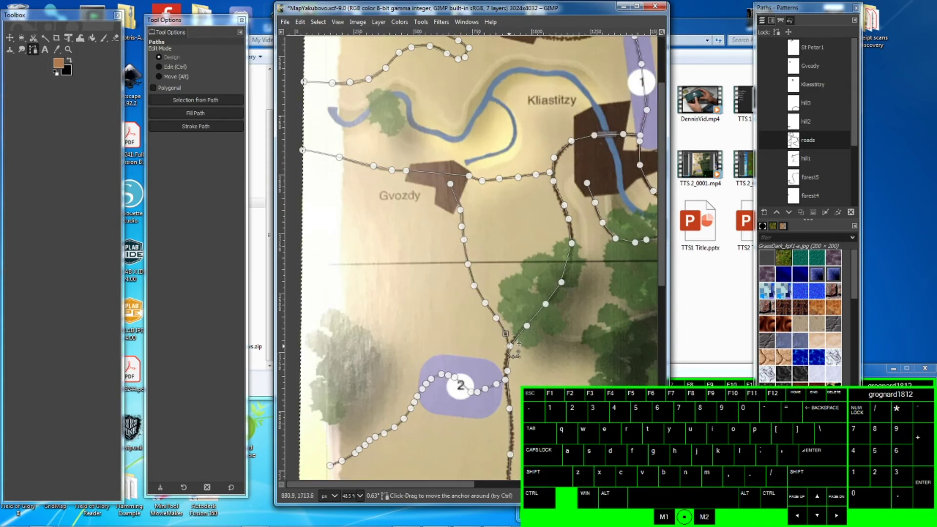
# Step: Trace the Polotsk road through the forest to the junction above marker 1, plus the branch to the village below the Saint Petersburg label
pyautogui.keyDown('ctrl'); pyautogui.scroll(-1, 530, 345); pyautogui.keyUp('ctrl')
pyautogui.keyDown('ctrl'); pyautogui.scroll(3, 530, 345); pyautogui.keyUp('ctrl')
pyautogui.keyDown('ctrl'); pyautogui.scroll(-5, 530, 346); pyautogui.keyUp('ctrl')
pyautogui.keyDown('ctrl'); pyautogui.scroll(-2, 530, 345); pyautogui.keyUp('ctrl')
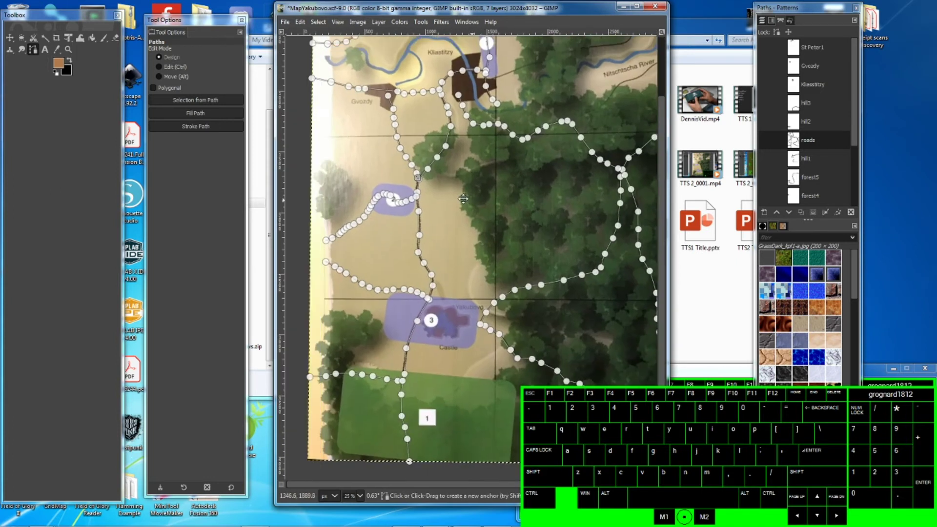
pyautogui.keyDown('ctrl'); pyautogui.scroll(2, 633, 202); pyautogui.keyUp('ctrl')
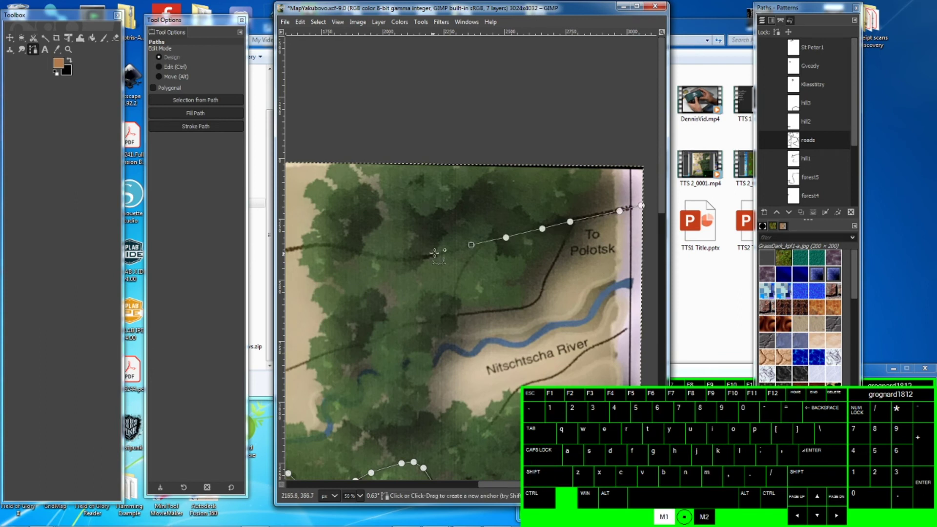
pyautogui.hscroll(-5, 398, 251)
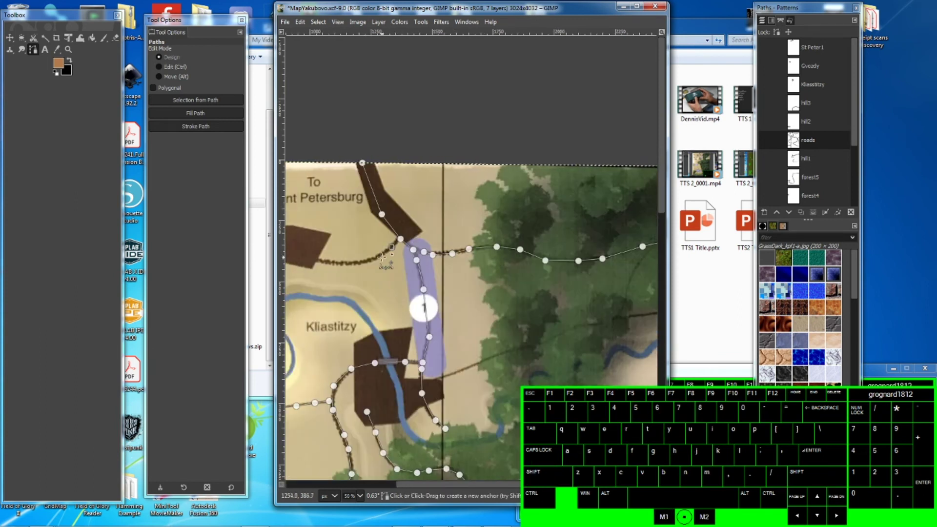
pyautogui.click(401, 238)
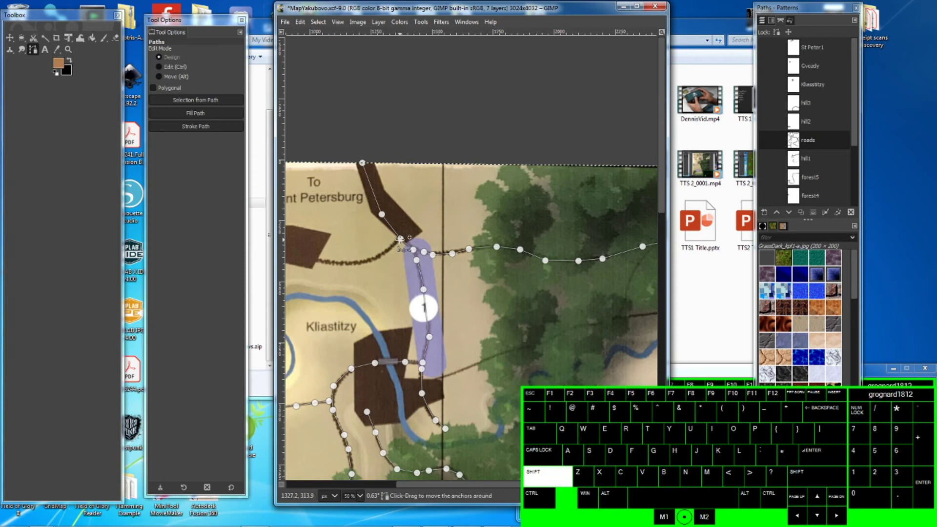
pyautogui.click(382, 255)
pyautogui.click(363, 262)
pyautogui.click(342, 264)
pyautogui.moveTo(328, 262); pyautogui.dragTo(311, 263)
pyautogui.hscroll(1, 311, 263)
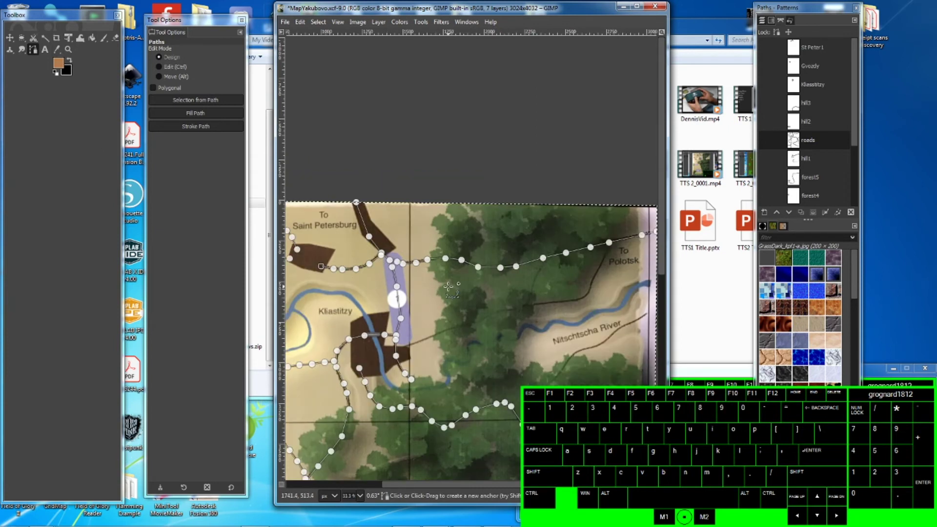
# Step: Trace the road from Kliastitzy through the forest and up to the Polotsk road near the To Polotsk label
pyautogui.scroll(-4, 342, 254)
pyautogui.scroll(1, 390, 244)
pyautogui.click(471, 244)
pyautogui.click(515, 232)
pyautogui.click(552, 215)
pyautogui.click(591, 207)
pyautogui.click(611, 202)
pyautogui.hscroll(3, 611, 202)
pyautogui.scroll(1, 611, 202)
pyautogui.click(499, 243)
pyautogui.click(534, 171)
pyautogui.keyDown('ctrl'); pyautogui.scroll(4, 552, 155); pyautogui.keyUp('ctrl')
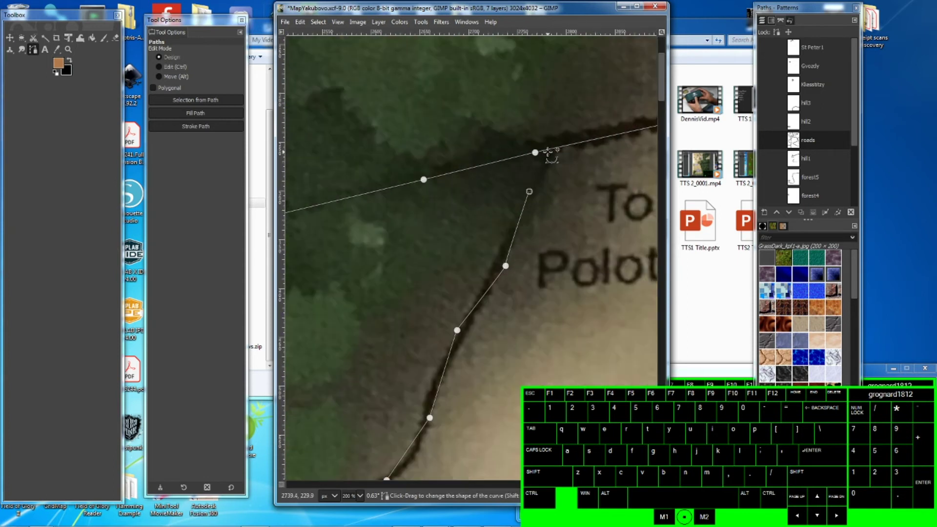
pyautogui.keyDown('shift'); pyautogui.hscroll(-2, 425, 271); pyautogui.keyUp('shift')
pyautogui.keyDown('ctrl'); pyautogui.scroll(-1, 429, 303); pyautogui.keyUp('ctrl')
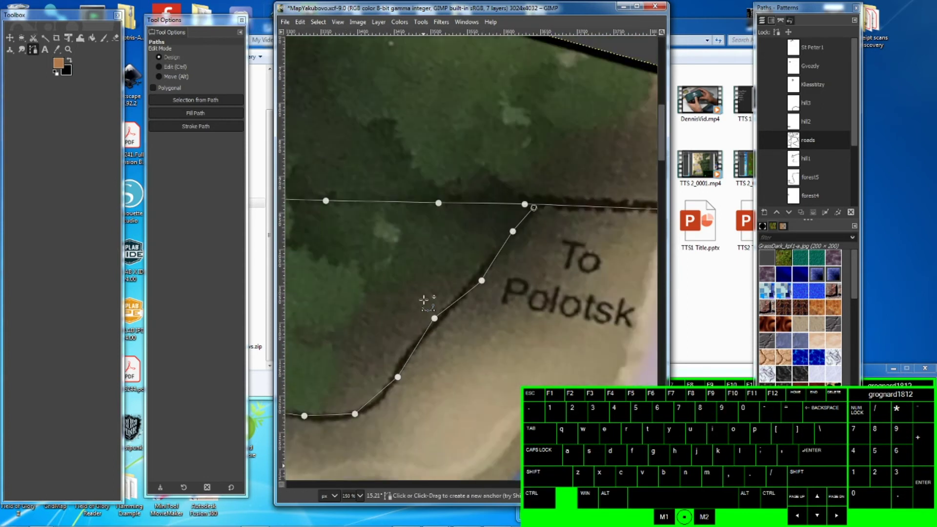
# Step: Trace the short connecting road between the two forest roads above the Nitschtscha River
pyautogui.keyDown('ctrl'); pyautogui.scroll(-2, 387, 340); pyautogui.keyUp('ctrl')
pyautogui.keyDown('ctrl'); pyautogui.scroll(2, 414, 339); pyautogui.keyUp('ctrl')
pyautogui.keyDown('ctrl'); pyautogui.scroll(-2, 484, 278); pyautogui.keyUp('ctrl')
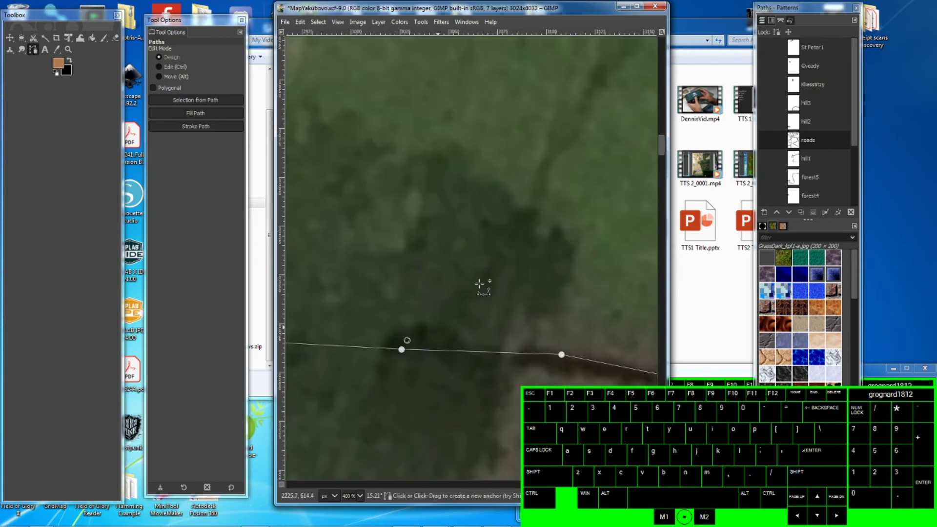
pyautogui.scroll(-2, 561, 184)
pyautogui.keyDown('ctrl'); pyautogui.scroll(-2, 526, 204); pyautogui.keyUp('ctrl')
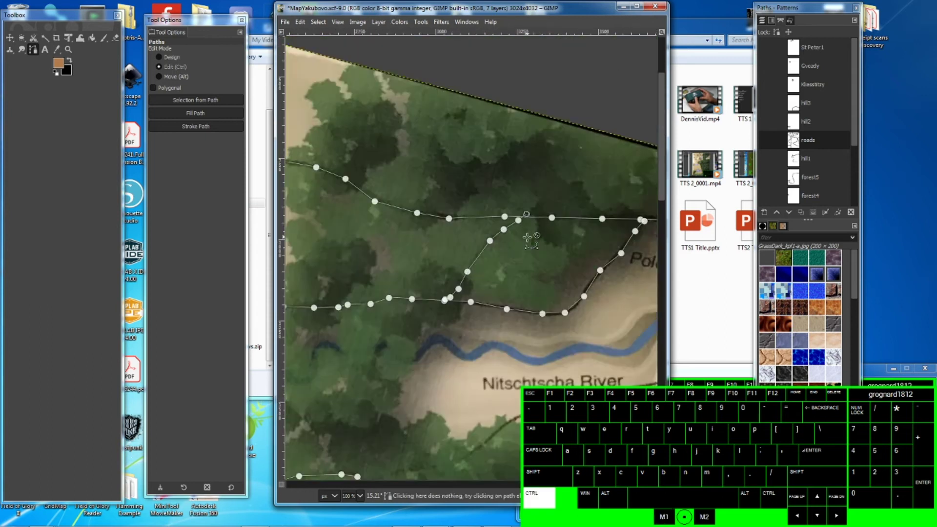
# Step: Trace the road below the Nitschtscha River label through the woods to the lower forest road, and save the map
pyautogui.scroll(-2, 578, 272)
pyautogui.keyDown('shift'); pyautogui.hscroll(-1, 577, 272); pyautogui.keyUp('shift')
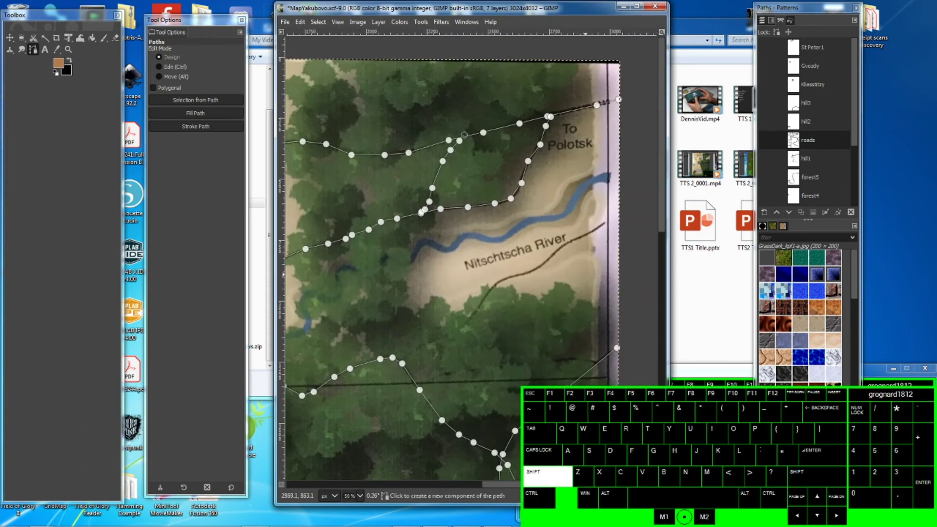
pyautogui.keyDown('ctrl'); pyautogui.scroll(2, 578, 272); pyautogui.keyUp('ctrl')
pyautogui.click(378, 296)
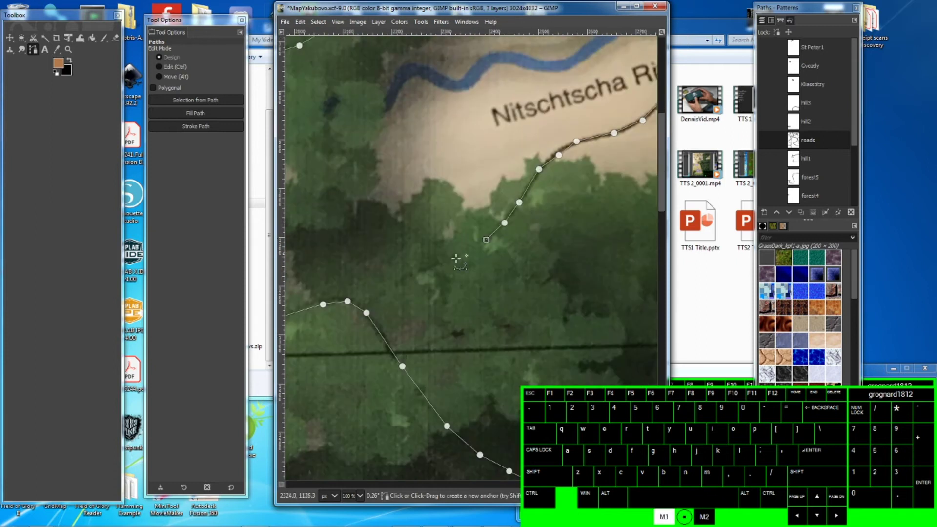
pyautogui.click(367, 312)
pyautogui.press('shift')
pyautogui.hotkey('ctrl', 's')
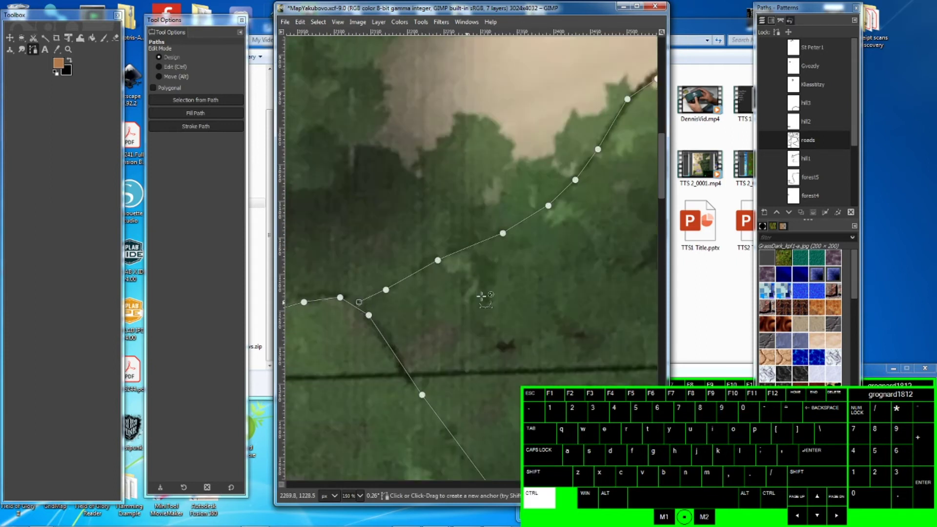
# Step: Add a new layer named river above the roads layer
pyautogui.keyDown('ctrl'); pyautogui.scroll(-4, 472, 263); pyautogui.keyUp('ctrl')
pyautogui.keyDown('ctrl'); pyautogui.scroll(-2, 471, 263); pyautogui.keyUp('ctrl')
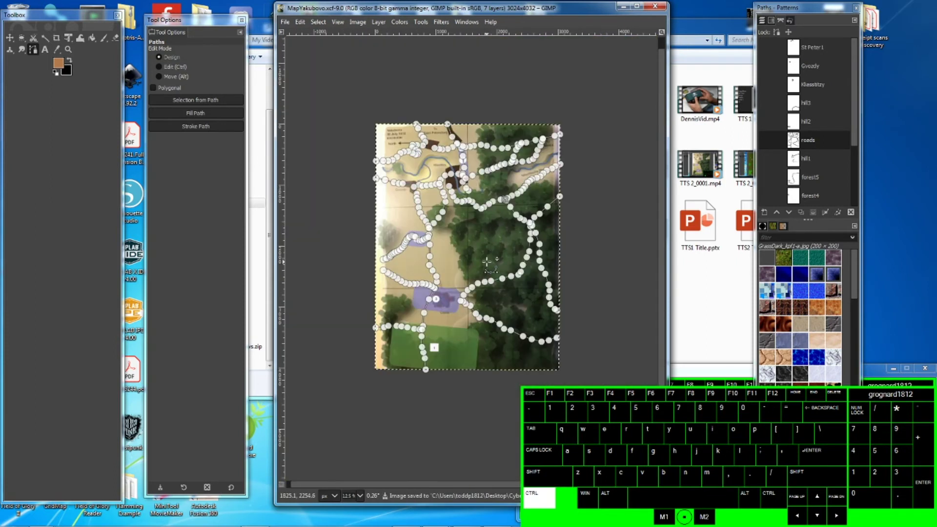
pyautogui.keyDown('ctrl'); pyautogui.scroll(1, 471, 263); pyautogui.keyUp('ctrl')
pyautogui.click(762, 21)
pyautogui.rightClick(808, 70)
pyautogui.click(844, 144)
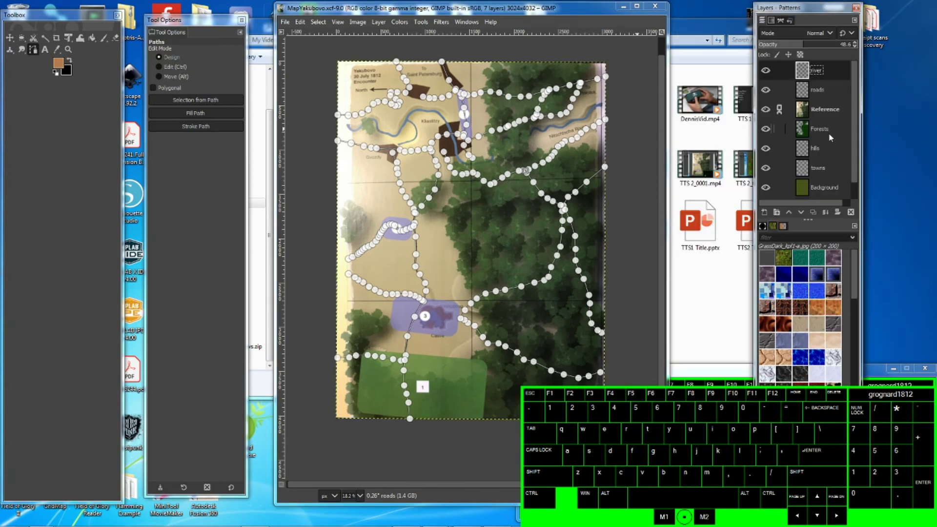
# Step: Start a new path named river and trace the Nitschtscha River from the map edge near the Polotsk label toward the forest
pyautogui.click(780, 21)
pyautogui.click(768, 158)
pyautogui.keyDown('ctrl'); pyautogui.scroll(2, 592, 132); pyautogui.keyUp('ctrl')
pyautogui.moveTo(592, 133); pyautogui.dragTo(512, 269, button='middle')
pyautogui.click(622, 155)
pyautogui.click(603, 160)
pyautogui.click(594, 172)
pyautogui.click(571, 182)
pyautogui.click(548, 195)
pyautogui.click(524, 196)
pyautogui.click(507, 200)
# Step: Continue the river path through the winding stretch inside the forest toward Kliastitzy
pyautogui.keyDown('ctrl'); pyautogui.scroll(2, 460, 257); pyautogui.keyUp('ctrl')
pyautogui.click(519, 139)
pyautogui.click(505, 161)
pyautogui.click(481, 152)
pyautogui.click(463, 167)
pyautogui.click(450, 176)
pyautogui.click(436, 172)
pyautogui.click(418, 168)
pyautogui.click(416, 182)
pyautogui.click(408, 203)
pyautogui.click(378, 197)
pyautogui.click(362, 214)
pyautogui.click(371, 238)
pyautogui.click(333, 256)
# Step: Extend the river path up through Kliastitzy along the blue river line
pyautogui.moveTo(288, 262); pyautogui.dragTo(521, 253, button='middle')
pyautogui.click(503, 249)
pyautogui.click(480, 218)
pyautogui.click(464, 165)
pyautogui.click(446, 120)
pyautogui.click(390, 55)
# Step: Follow the river's bends from above Kliastitzy past the small wood and extend the path to the left map edge
pyautogui.moveTo(361, 57); pyautogui.dragTo(607, 114, button='middle')
pyautogui.click(574, 109)
pyautogui.click(547, 127)
pyautogui.click(525, 158)
pyautogui.click(518, 172)
pyautogui.click(482, 202)
pyautogui.click(443, 186)
pyautogui.click(426, 152)
pyautogui.click(388, 149)
pyautogui.click(356, 176)
pyautogui.click(320, 165)
pyautogui.moveTo(315, 176); pyautogui.dragTo(379, 192, button='middle')
pyautogui.click(371, 174)
pyautogui.click(357, 175)
pyautogui.click(346, 174)
# Step: Trace the curved tributary from the main river toward Gvozdy as a separate component of the river path
pyautogui.click(601, 157)
pyautogui.click(607, 164)
pyautogui.click(621, 174)
pyautogui.click(630, 184)
pyautogui.click(634, 195)
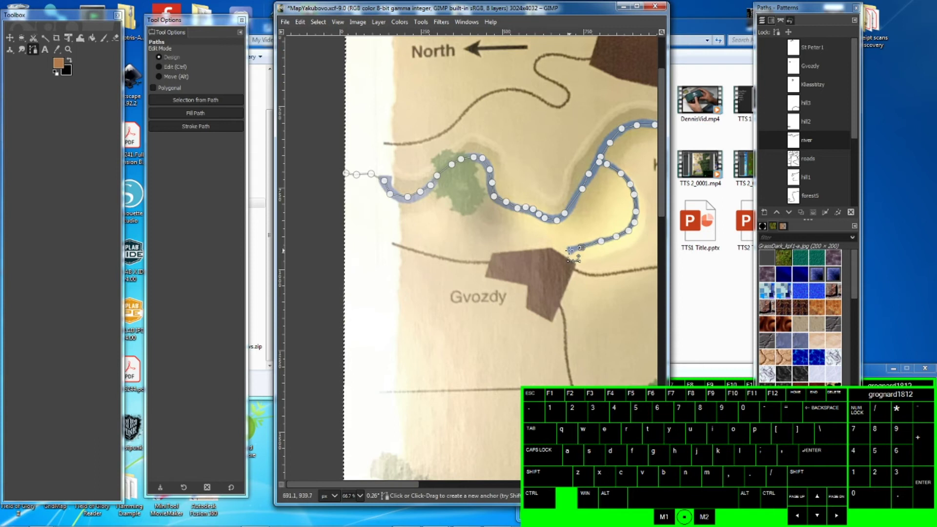
pyautogui.keyDown('ctrl'); pyautogui.scroll(-3, 636, 218); pyautogui.keyUp('ctrl')
pyautogui.scroll(-2, 637, 218)
pyautogui.rightClick(805, 142)
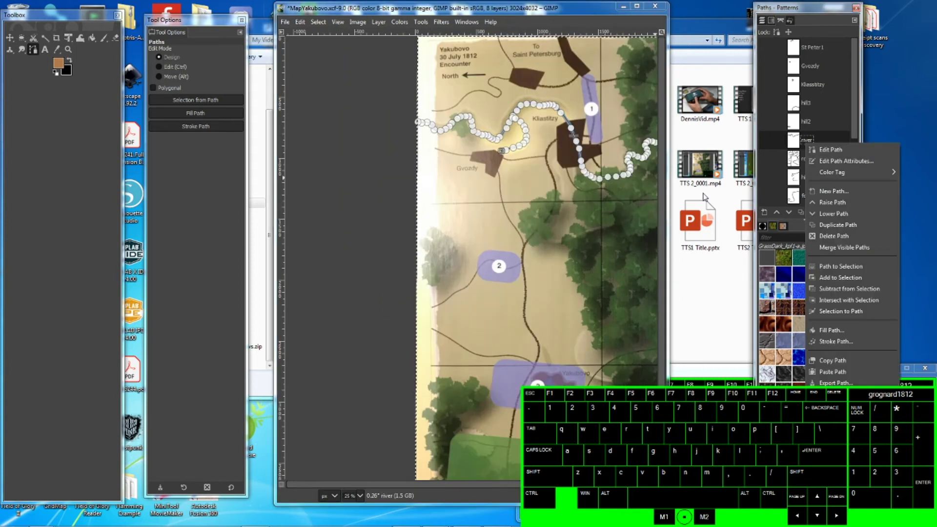
pyautogui.click(559, 335)
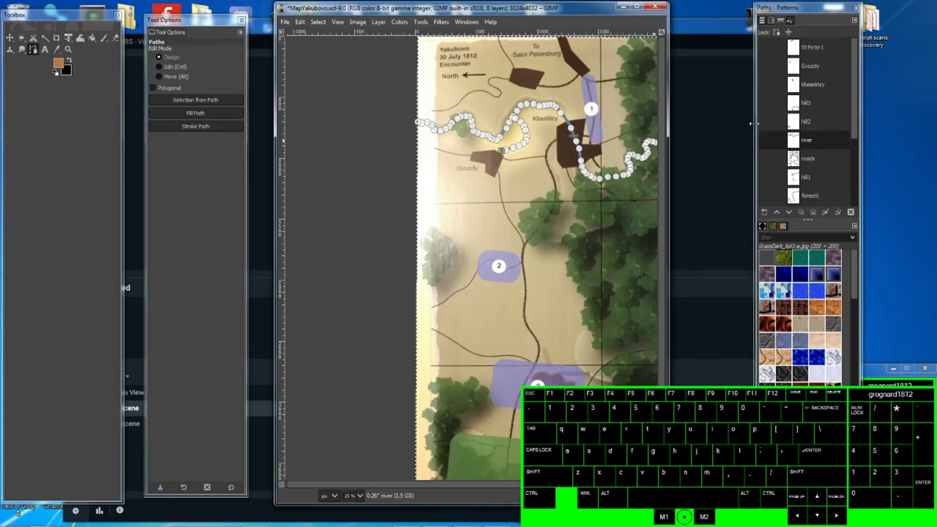
pyautogui.click(794, 159)
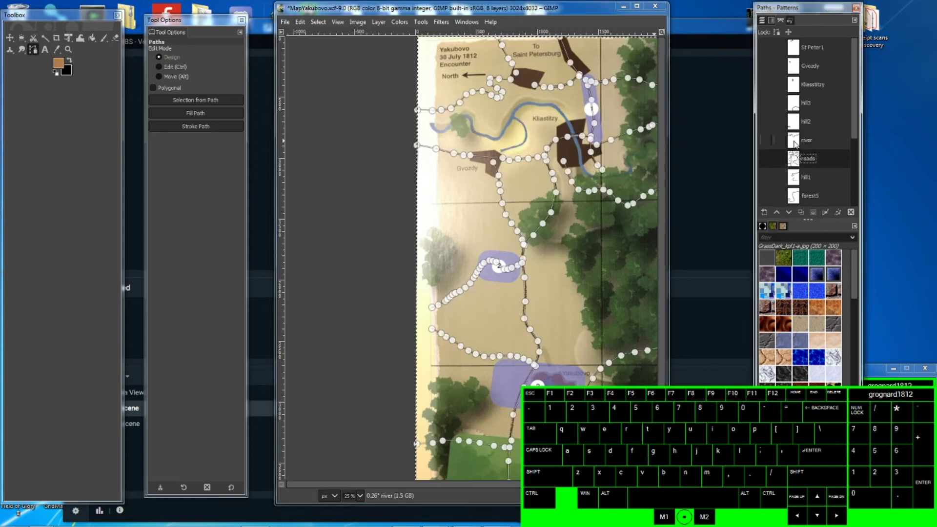
pyautogui.click(762, 22)
pyautogui.doubleClick(804, 71)
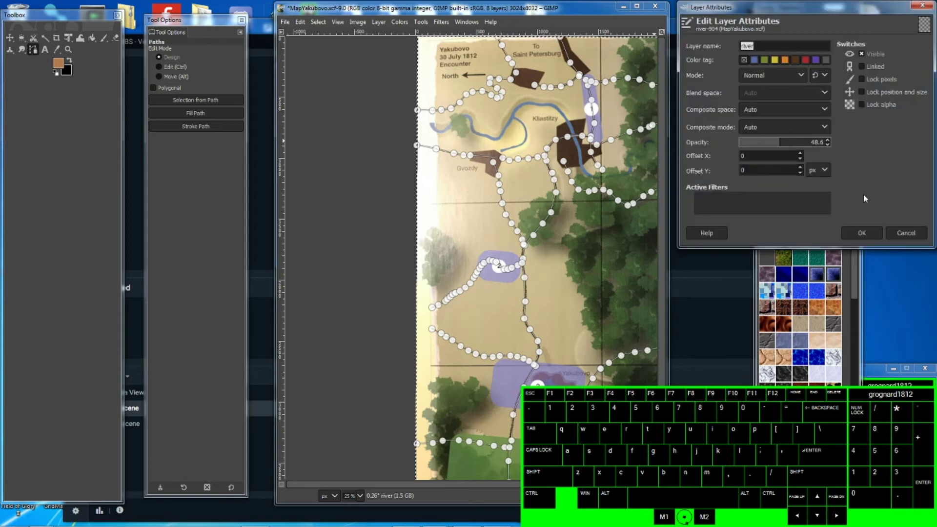
pyautogui.click(906, 233)
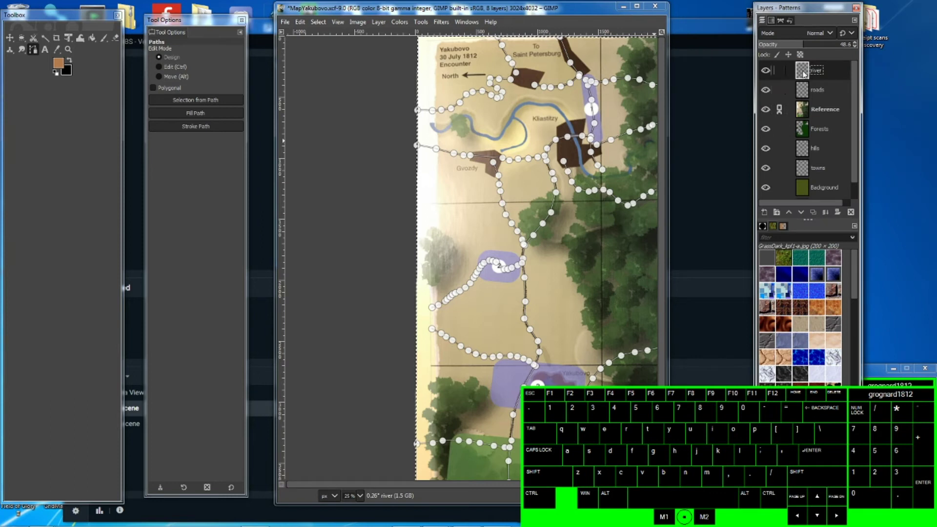
# Step: Make the river layer active and select the river path
pyautogui.click(762, 21)
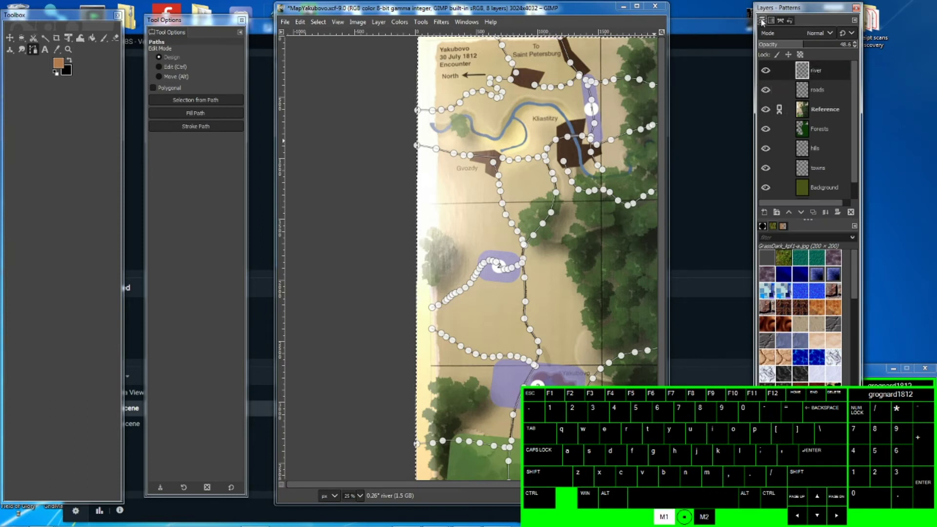
pyautogui.click(807, 74)
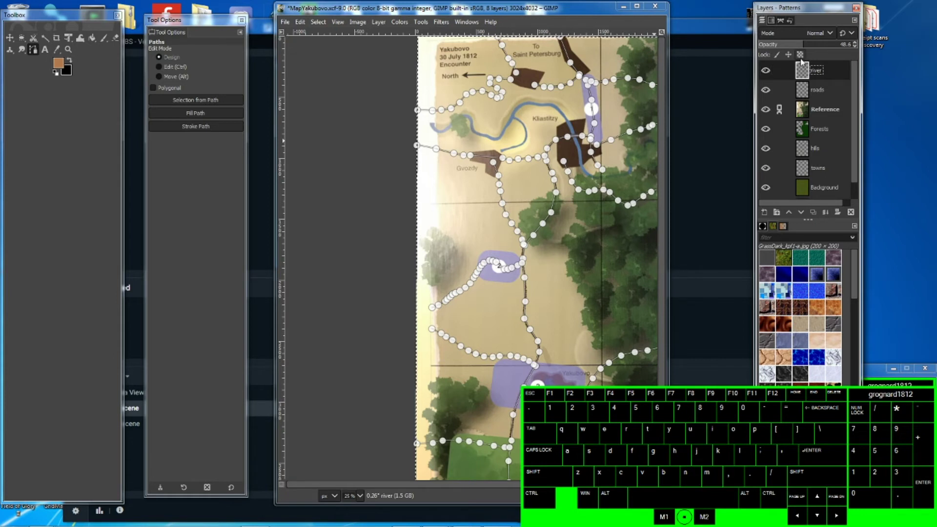
pyautogui.click(781, 21)
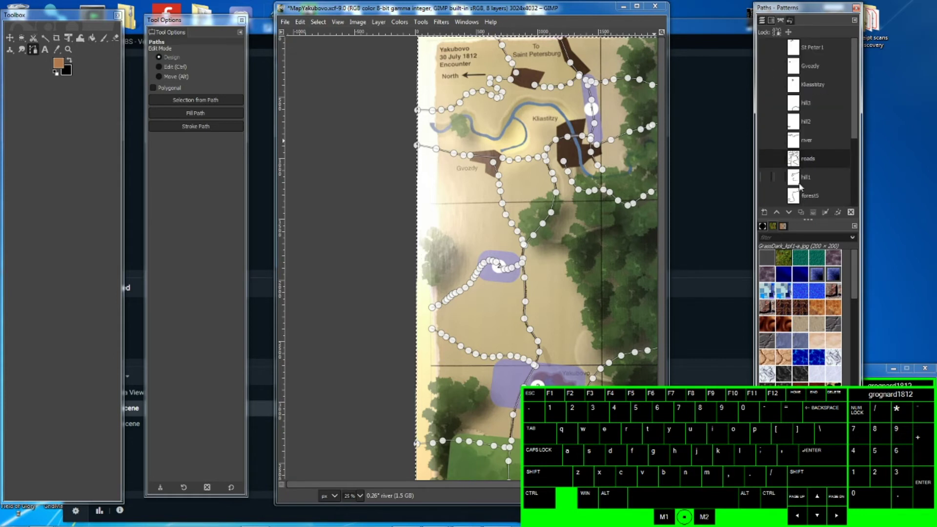
pyautogui.click(795, 141)
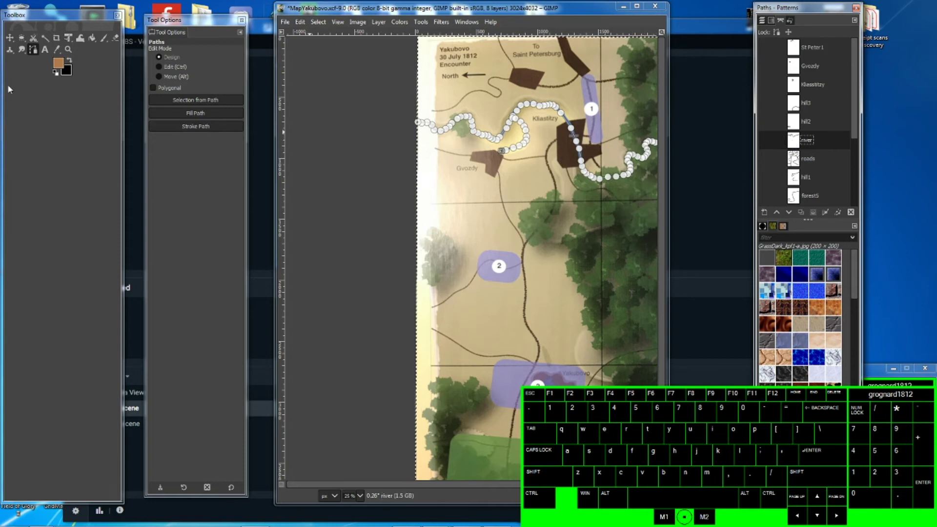
# Step: Set the foreground color to the bright blue 085ff7
pyautogui.click(59, 63)
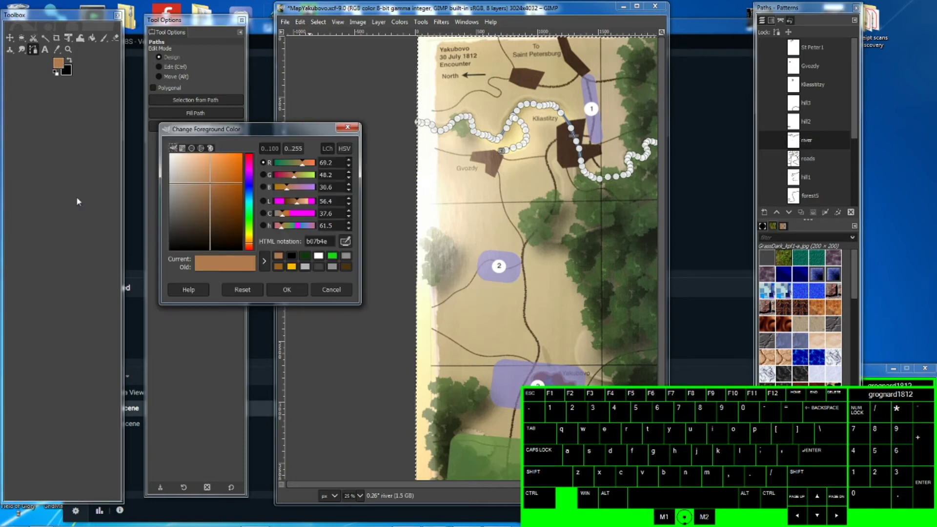
pyautogui.click(249, 193)
pyautogui.moveTo(249, 186); pyautogui.dragTo(250, 195)
pyautogui.moveTo(221, 168); pyautogui.dragTo(241, 155)
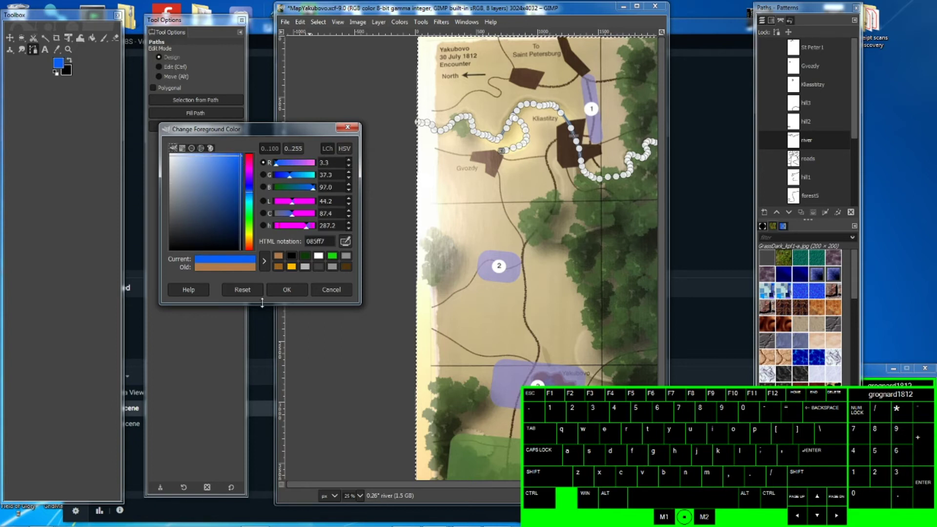
pyautogui.click(280, 287)
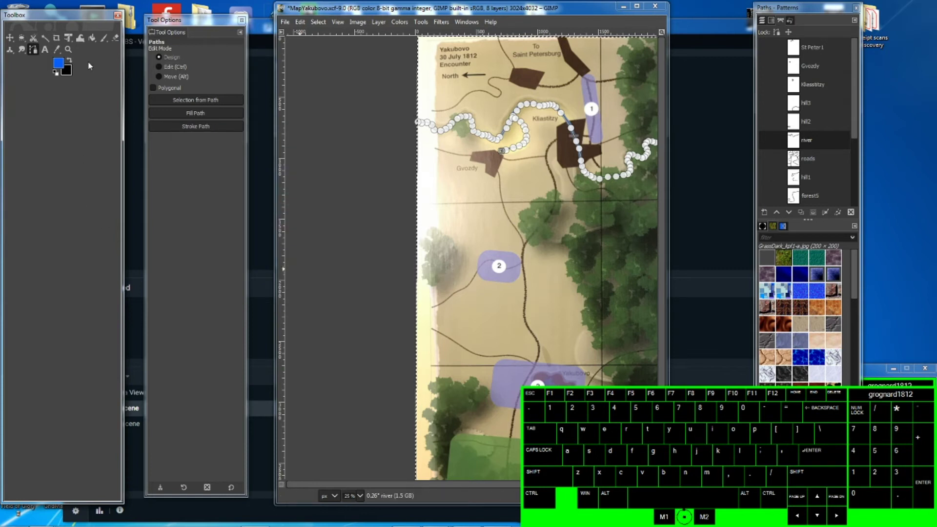
# Step: Stroke the river path with the Paintbrush at size 30 in the blue foreground color on the river layer
pyautogui.click(103, 37)
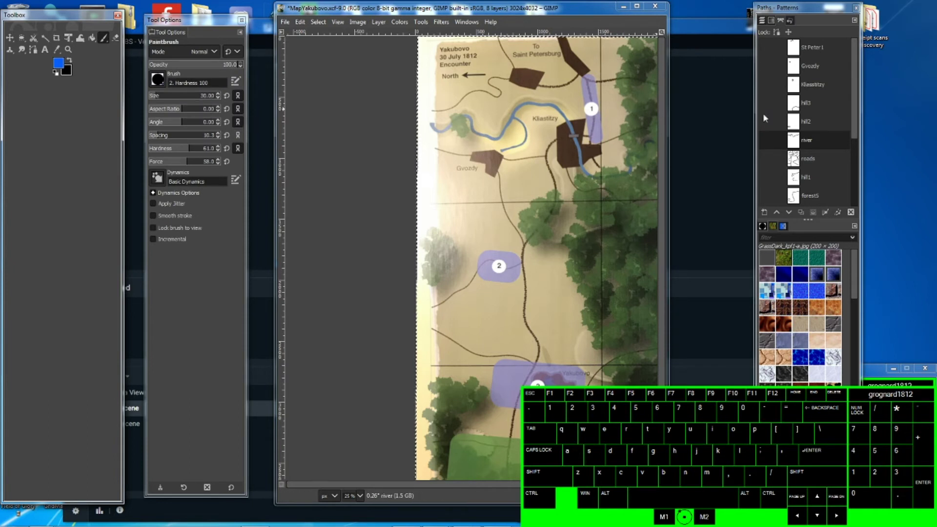
pyautogui.click(763, 20)
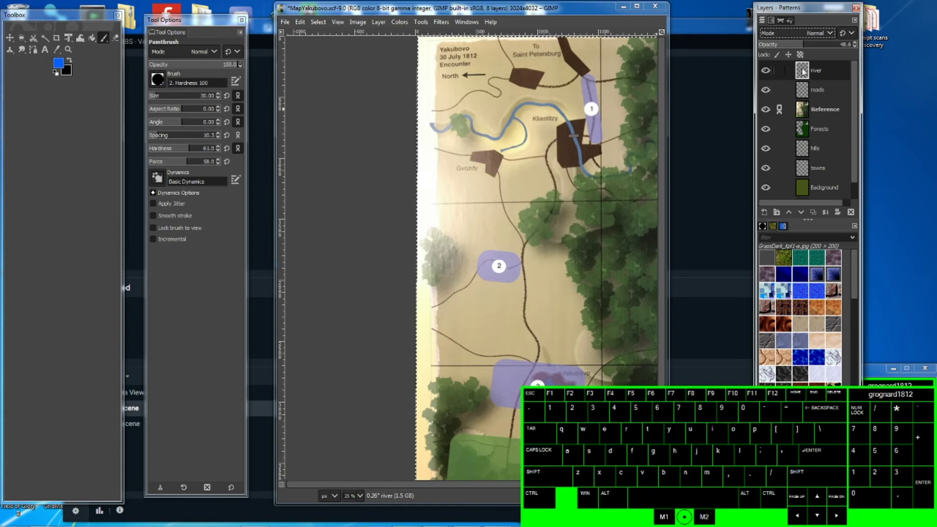
pyautogui.click(781, 21)
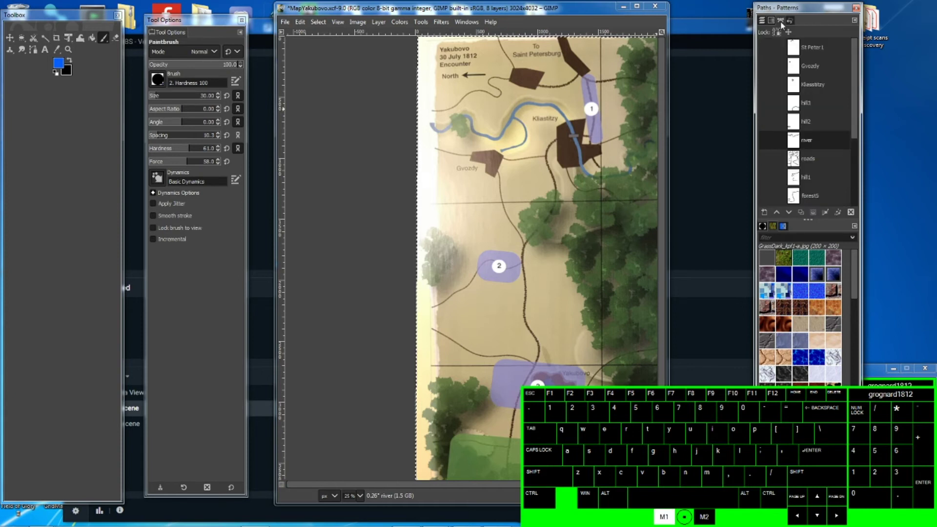
pyautogui.rightClick(798, 144)
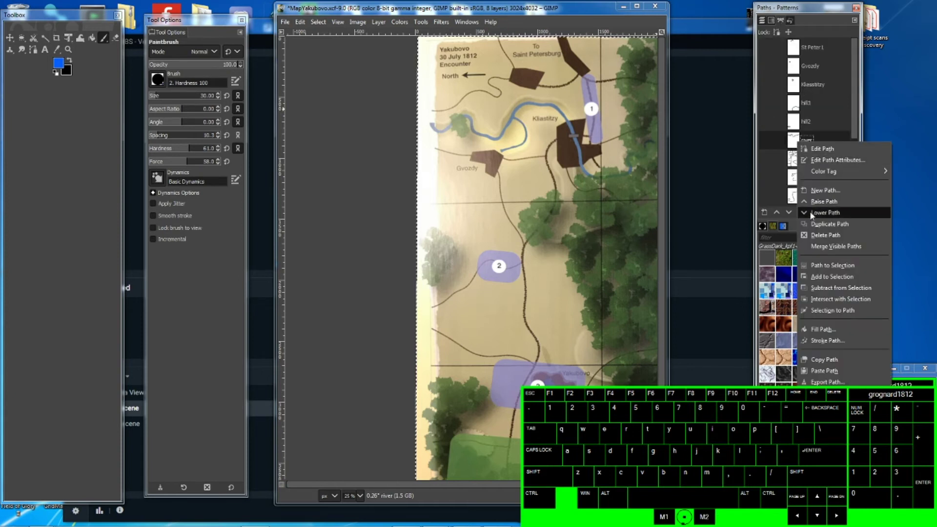
pyautogui.click(825, 340)
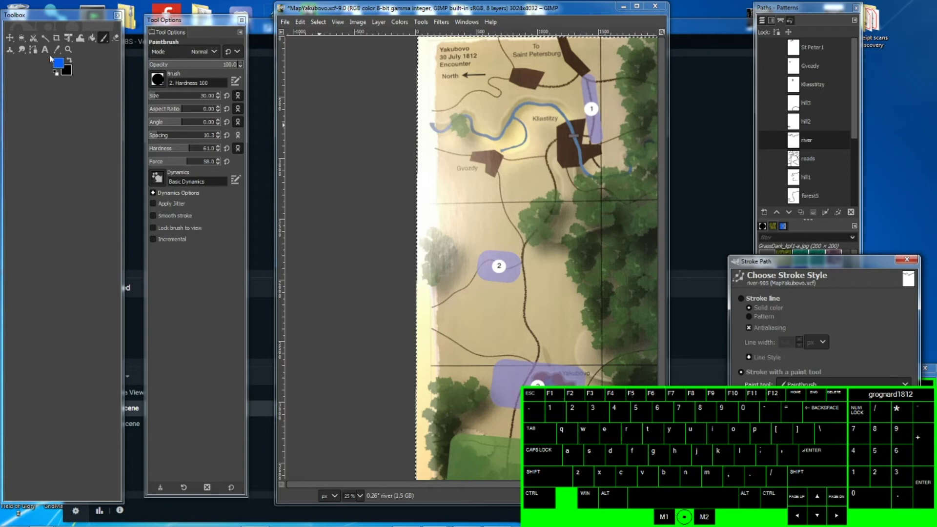
pyautogui.click(895, 419)
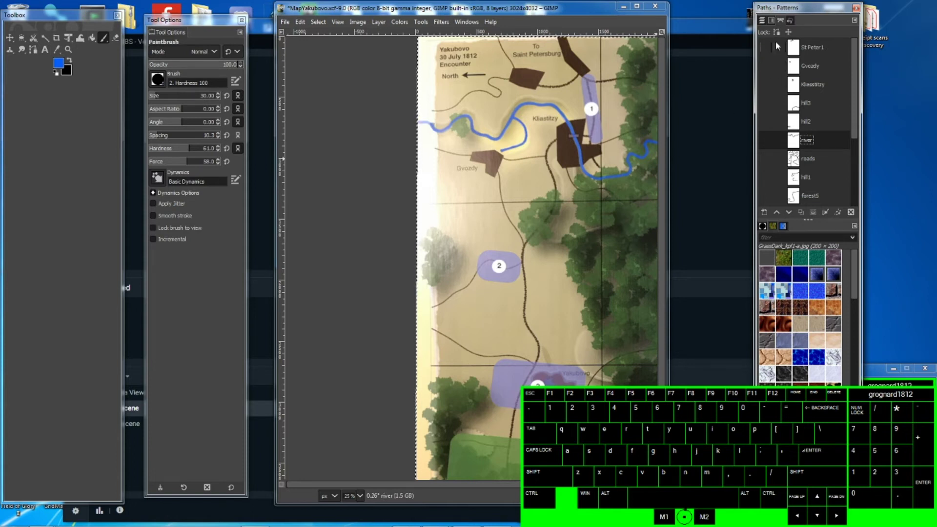
# Step: Make the roads layer active and select the roads path
pyautogui.click(763, 20)
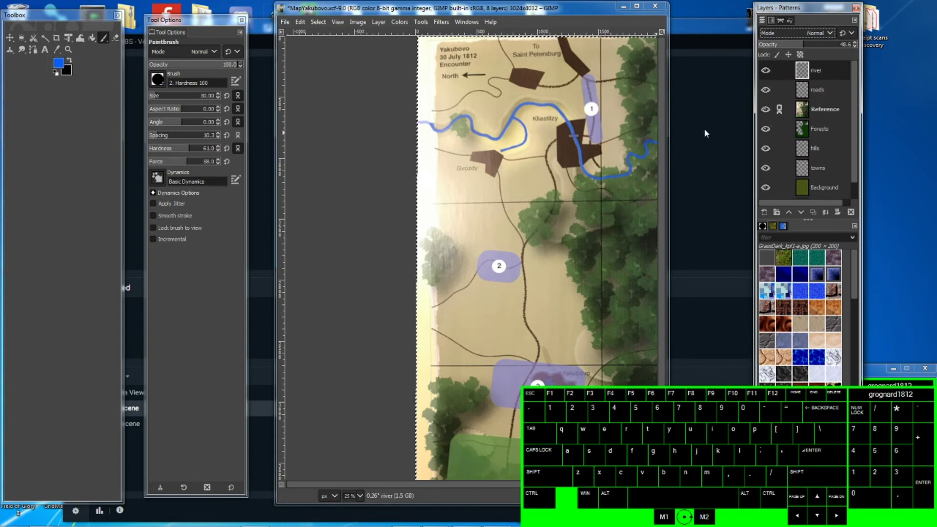
pyautogui.click(813, 92)
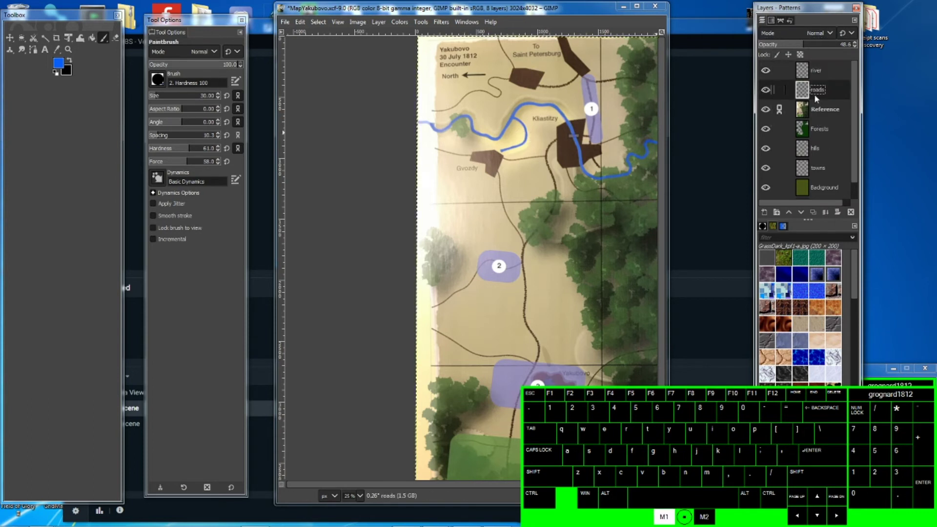
pyautogui.click(782, 20)
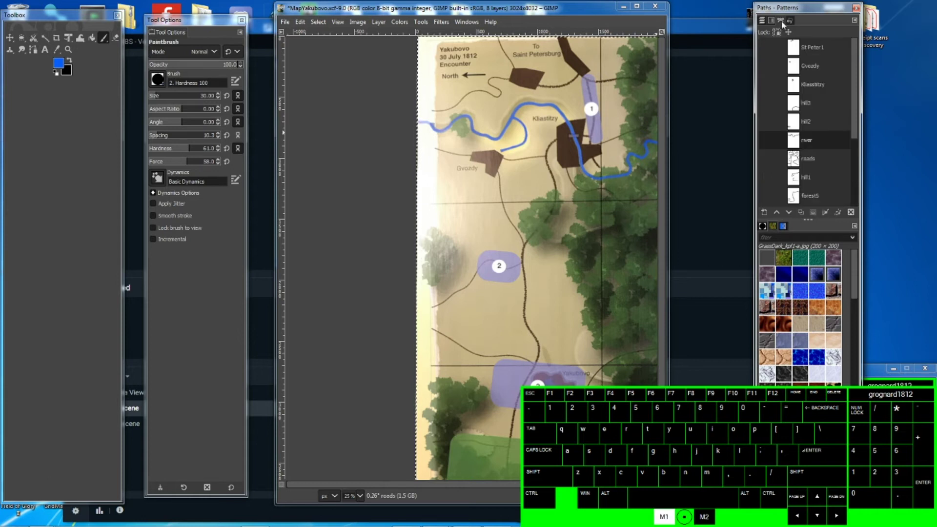
pyautogui.click(799, 164)
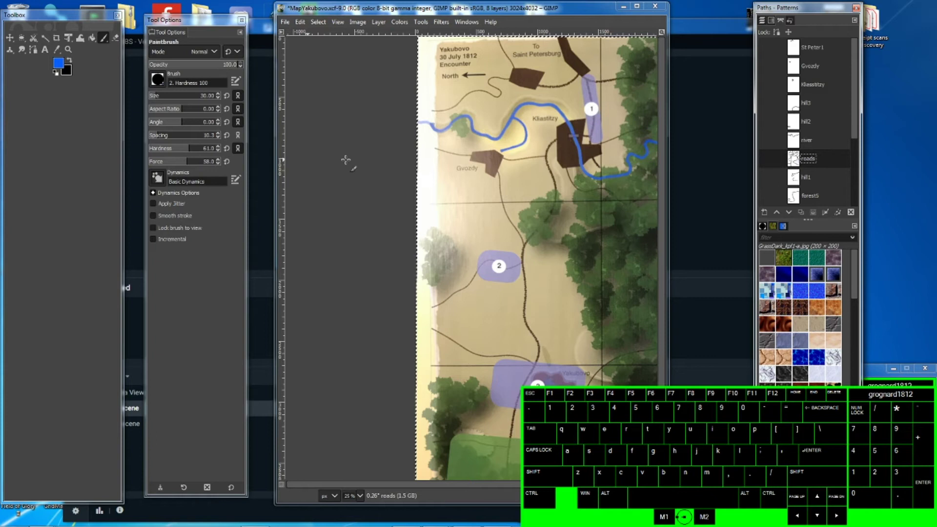
# Step: Set the foreground color to the brown 976120 and stroke the roads path with the Paintbrush
pyautogui.click(62, 63)
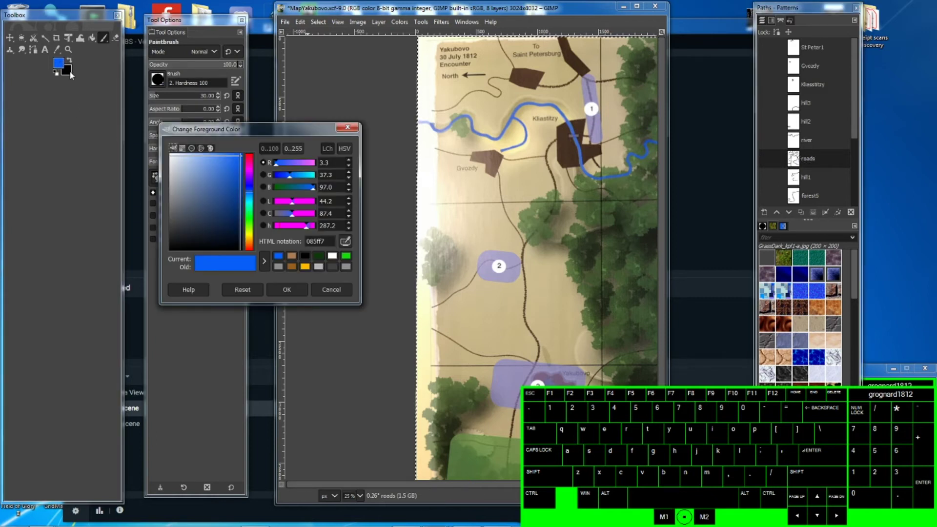
pyautogui.click(292, 267)
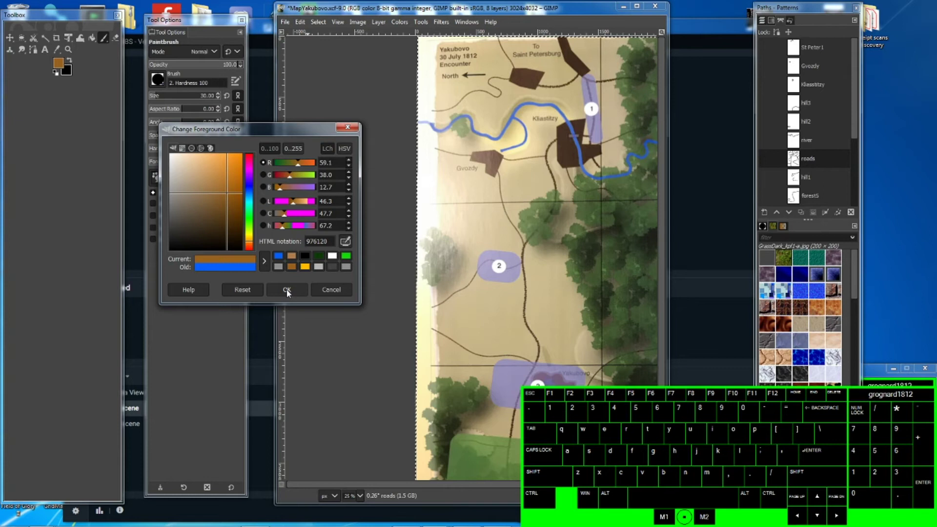
pyautogui.click(286, 289)
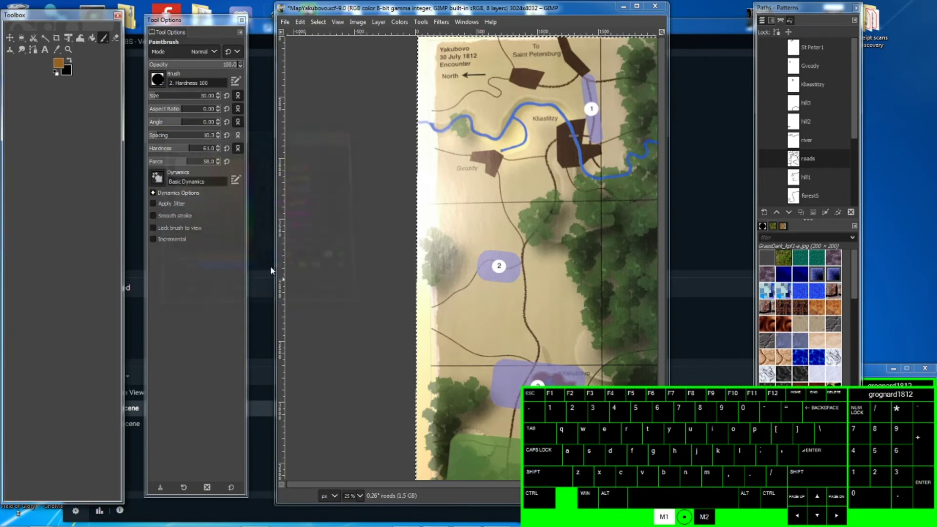
pyautogui.rightClick(812, 161)
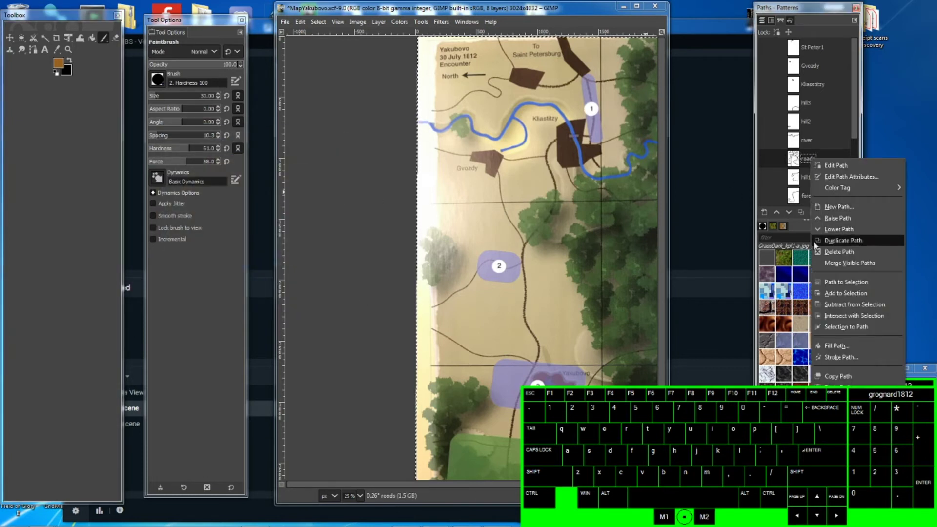
pyautogui.click(840, 358)
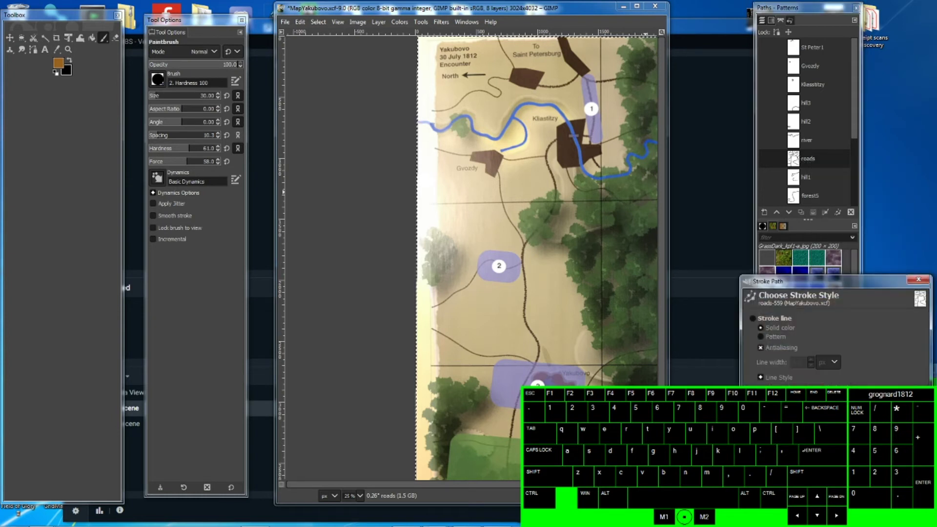
pyautogui.click(903, 453)
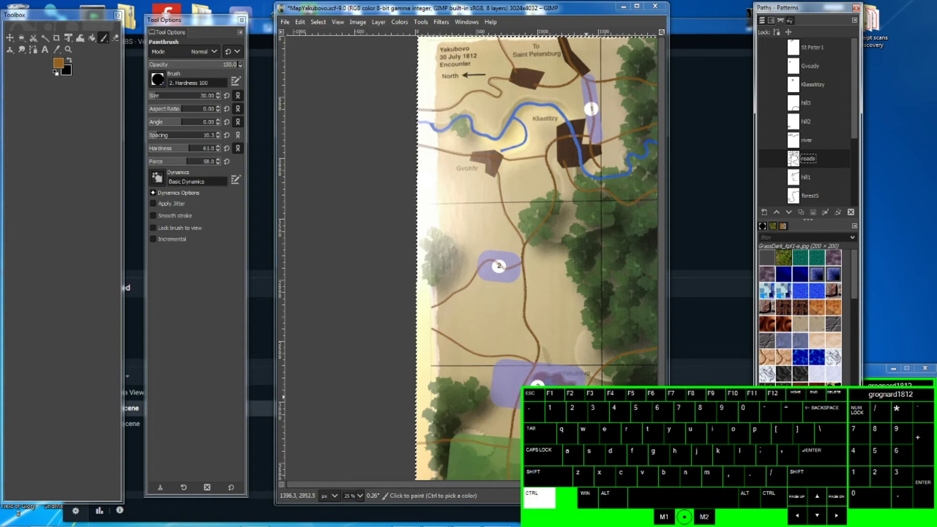
# Step: Move the Reference layer to the top of the layer stack and hide it
pyautogui.keyDown('ctrl'); pyautogui.scroll(2, 591, 411); pyautogui.keyUp('ctrl')
pyautogui.moveTo(592, 411)
pyautogui.mouseDown(button='middle')
pyautogui.moveTo(537, 322)
pyautogui.moveTo(503, 232)
pyautogui.mouseUp(button='middle')
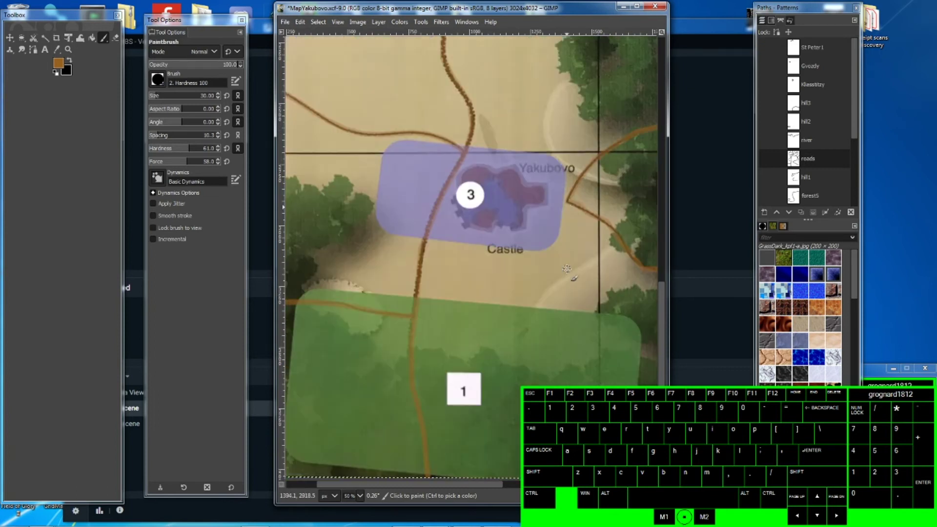
pyautogui.scroll(3, 566, 269)
pyautogui.keyDown('ctrl'); pyautogui.scroll(-2, 551, 268); pyautogui.keyUp('ctrl')
pyautogui.keyDown('ctrl'); pyautogui.scroll(-2, 551, 268); pyautogui.keyUp('ctrl')
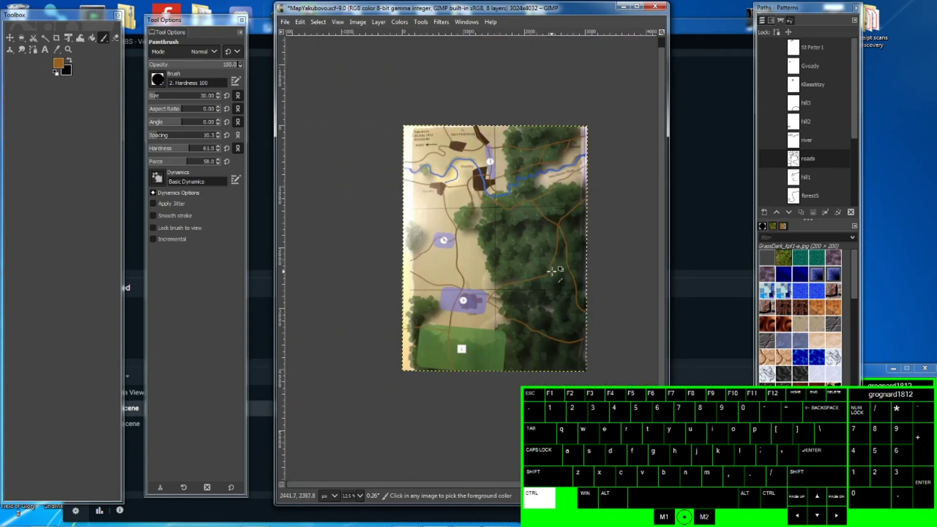
pyautogui.click(762, 21)
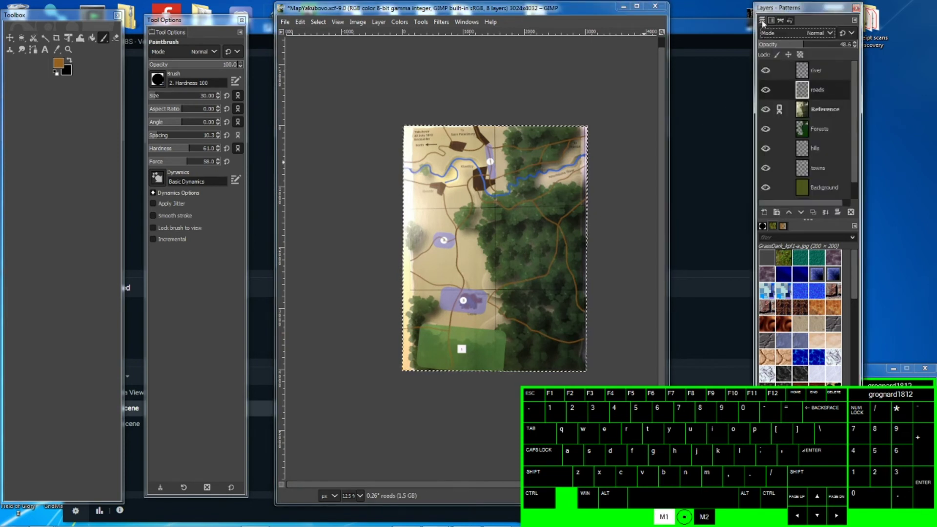
pyautogui.click(765, 110)
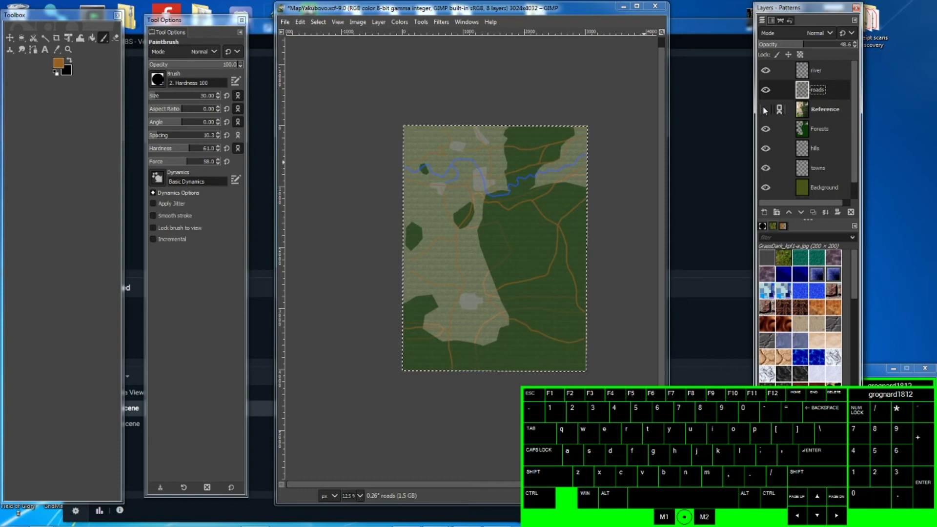
pyautogui.moveTo(769, 112); pyautogui.dragTo(766, 69)
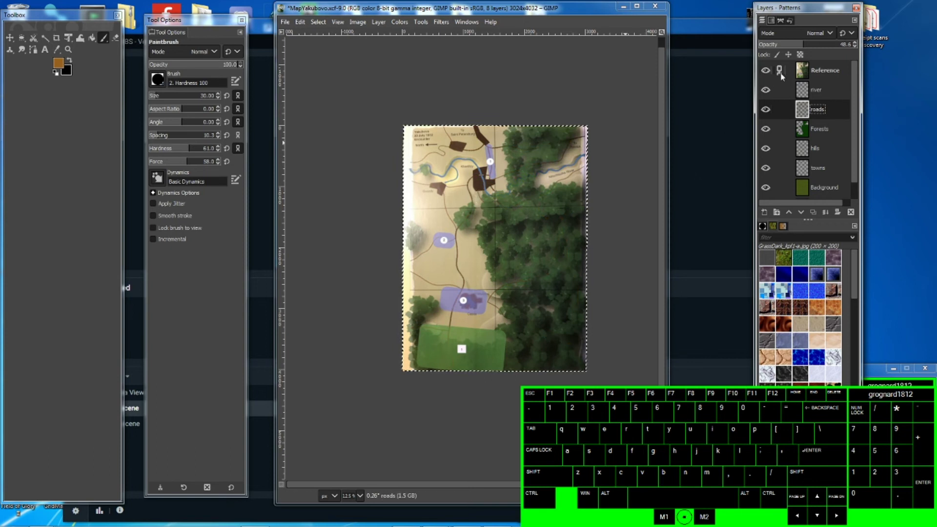
pyautogui.click(766, 70)
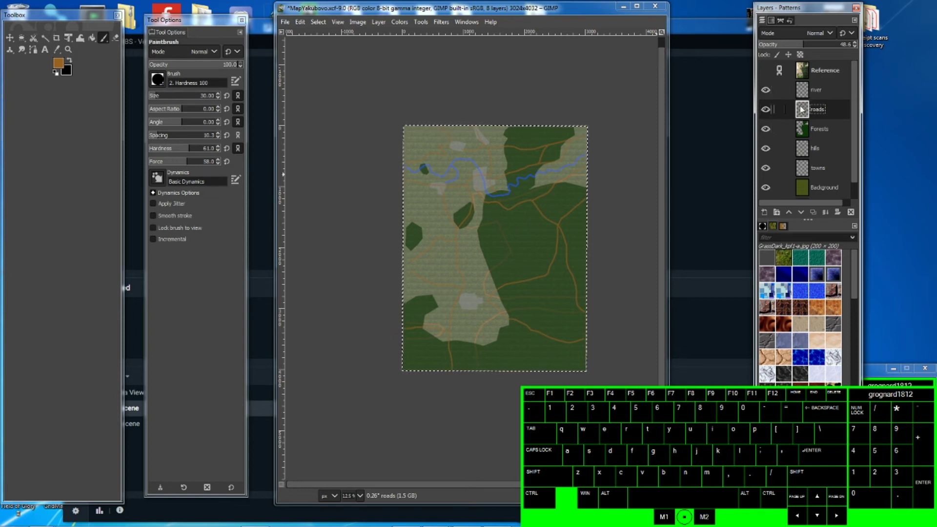
# Step: Move the roads layer between the towns and Background layers and set its opacity to 100
pyautogui.moveTo(805, 125); pyautogui.dragTo(770, 169)
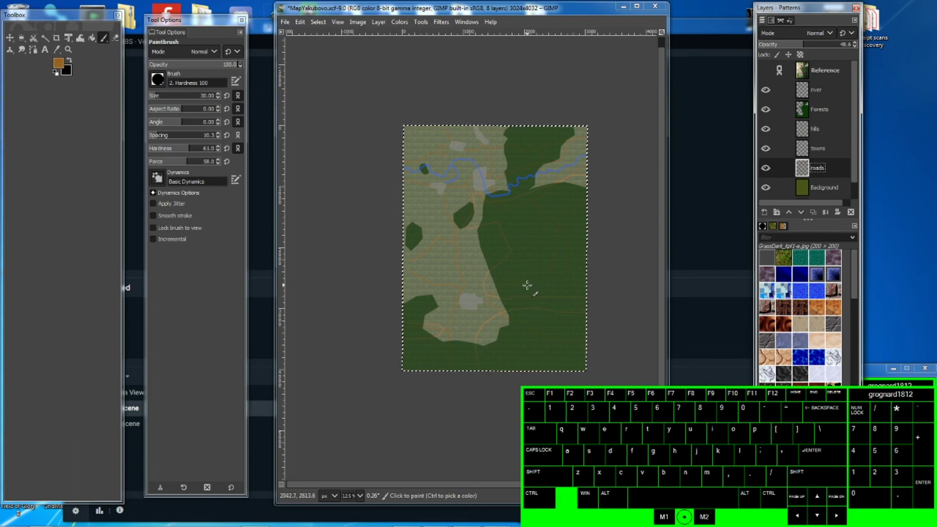
pyautogui.click(801, 171)
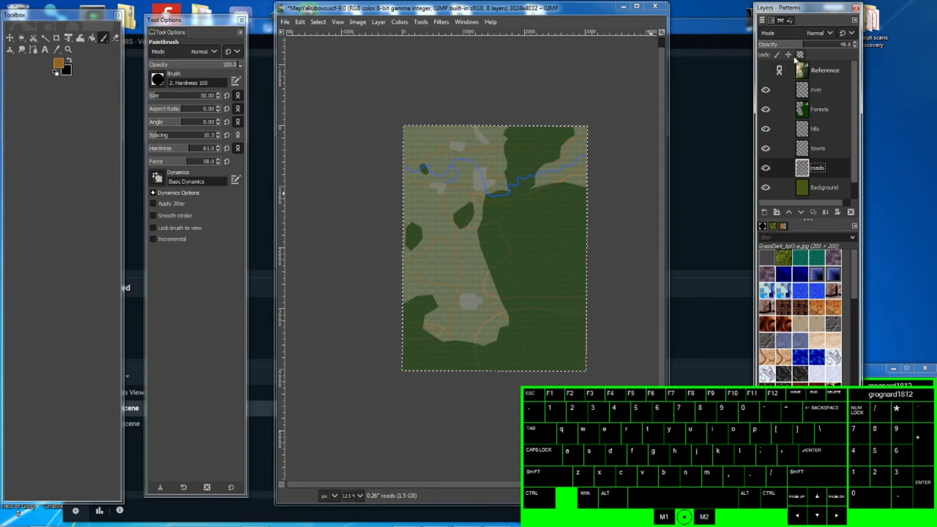
pyautogui.click(829, 44)
pyautogui.moveTo(828, 44); pyautogui.dragTo(858, 45)
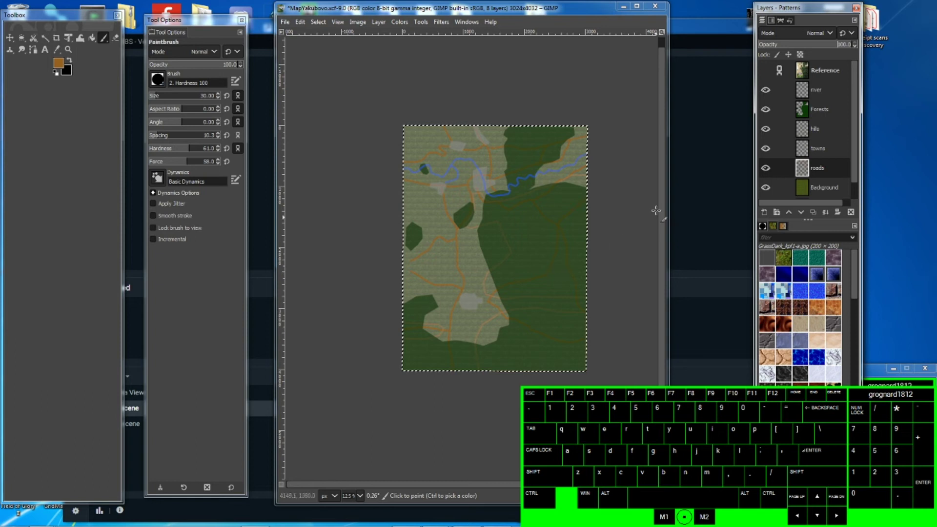
# Step: Increase the Paintbrush size to 60 and stroke the roads path again on the roads layer
pyautogui.click(781, 21)
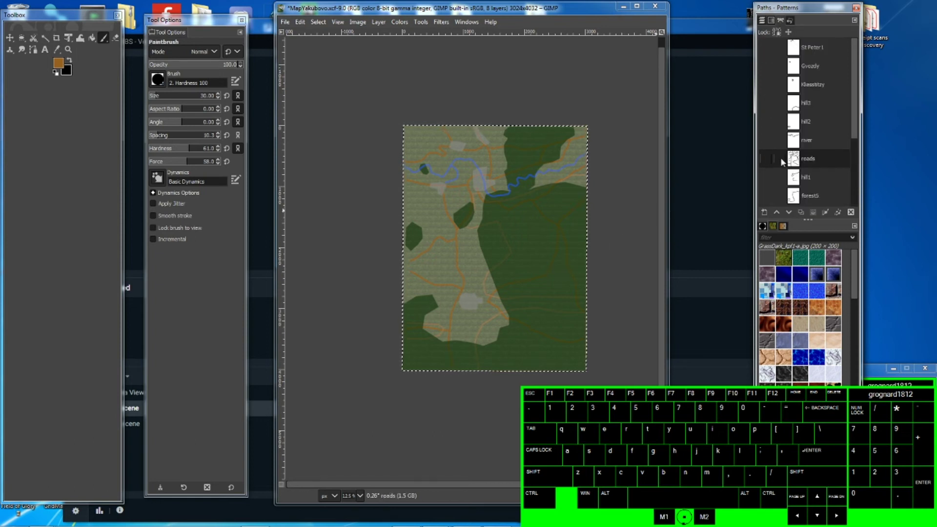
pyautogui.click(156, 95)
pyautogui.click(156, 96)
pyautogui.moveTo(156, 95); pyautogui.dragTo(161, 96)
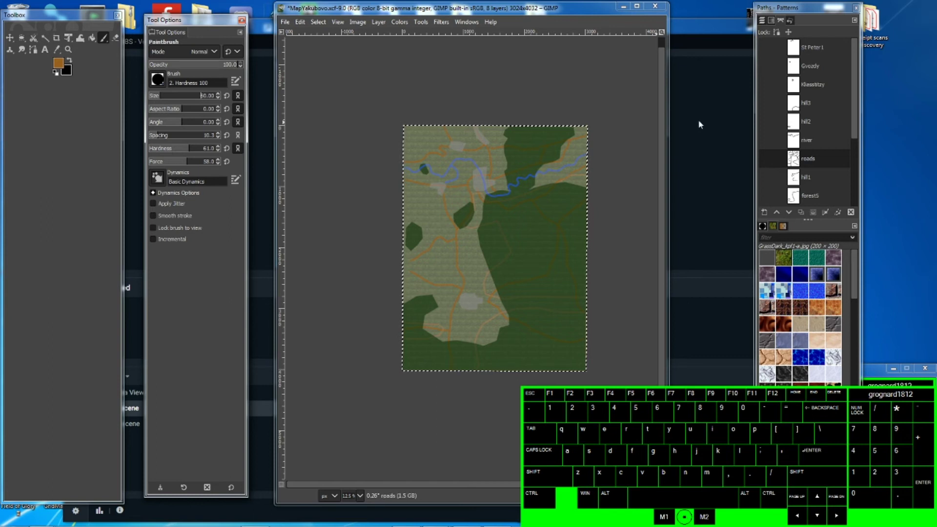
pyautogui.click(781, 22)
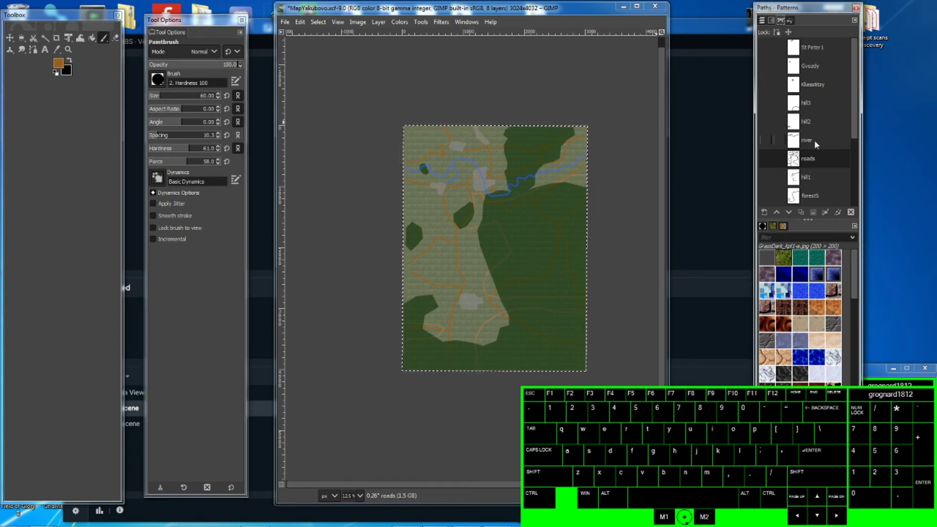
pyautogui.rightClick(795, 164)
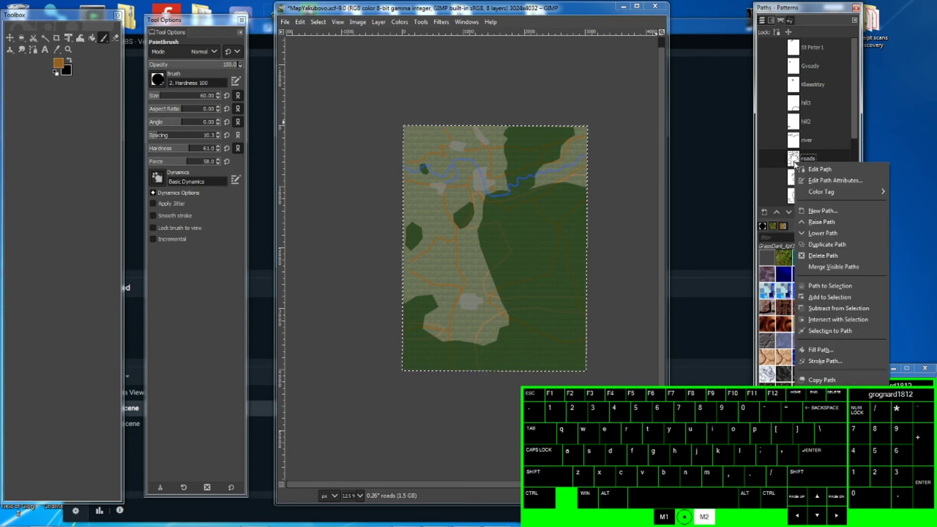
pyautogui.click(818, 362)
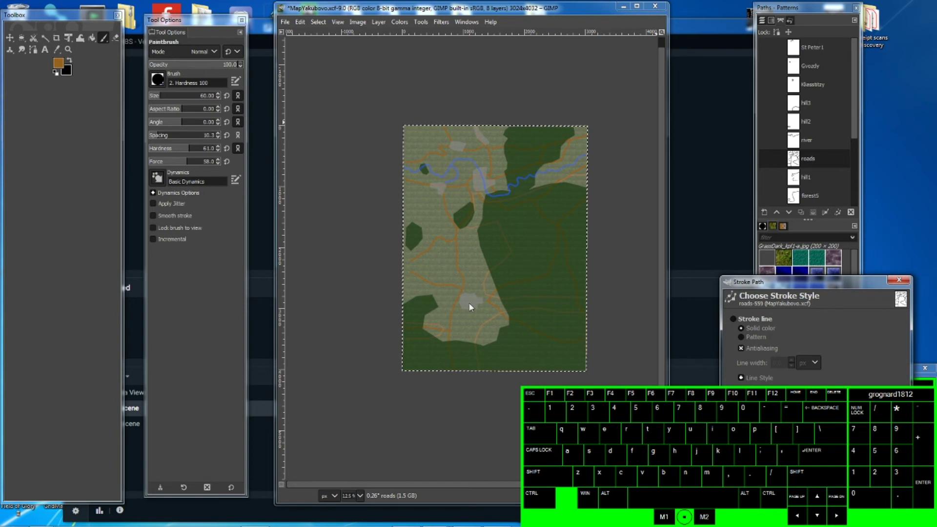
pyautogui.press('Return')
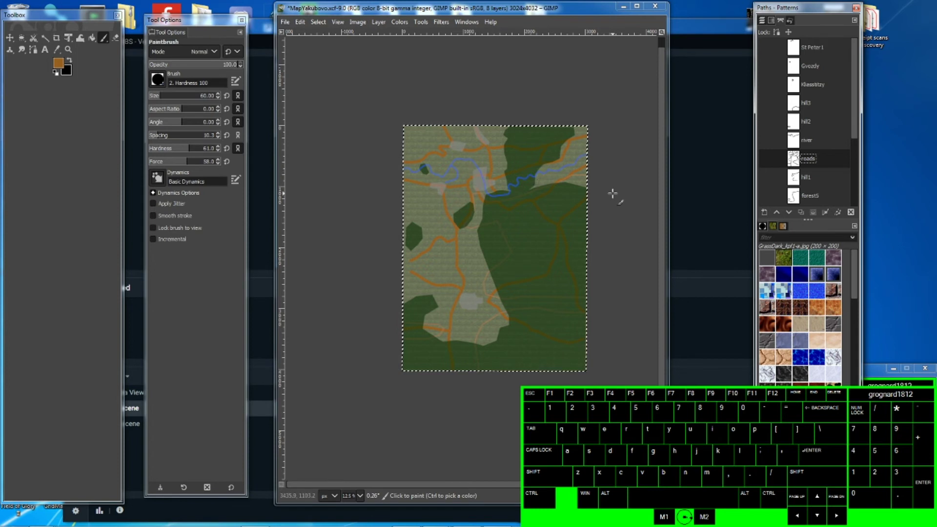
# Step: Save the map project and export it as the JPEG image MapYakubovo.jpg in the Making Maps folder
pyautogui.click(285, 23)
pyautogui.click(336, 111)
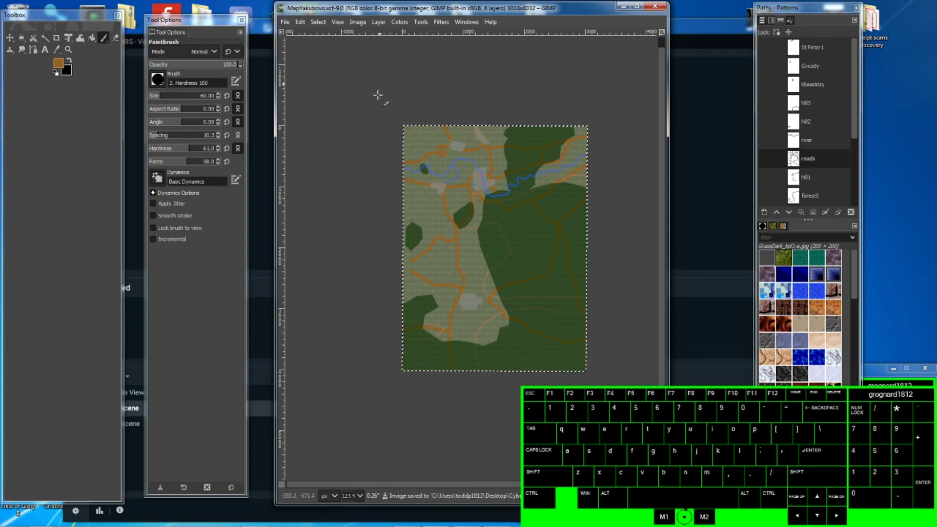
pyautogui.click(285, 22)
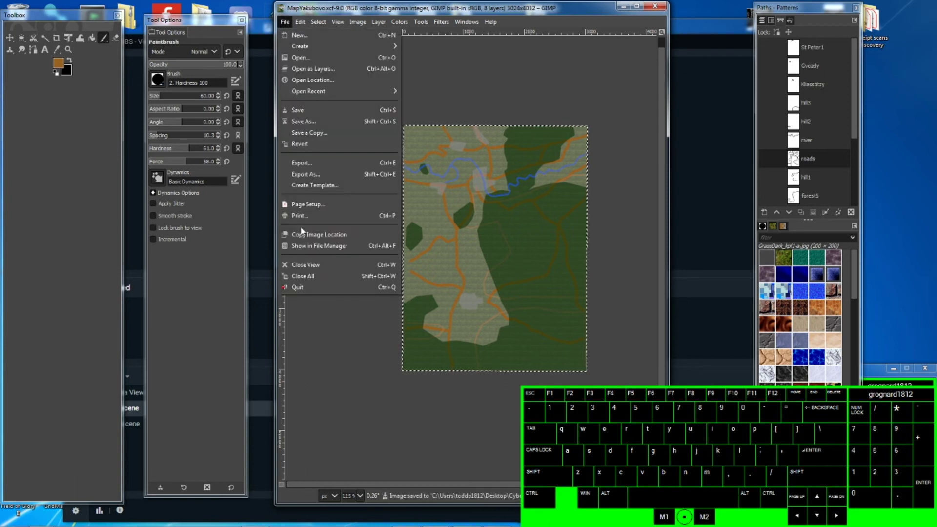
pyautogui.click(322, 173)
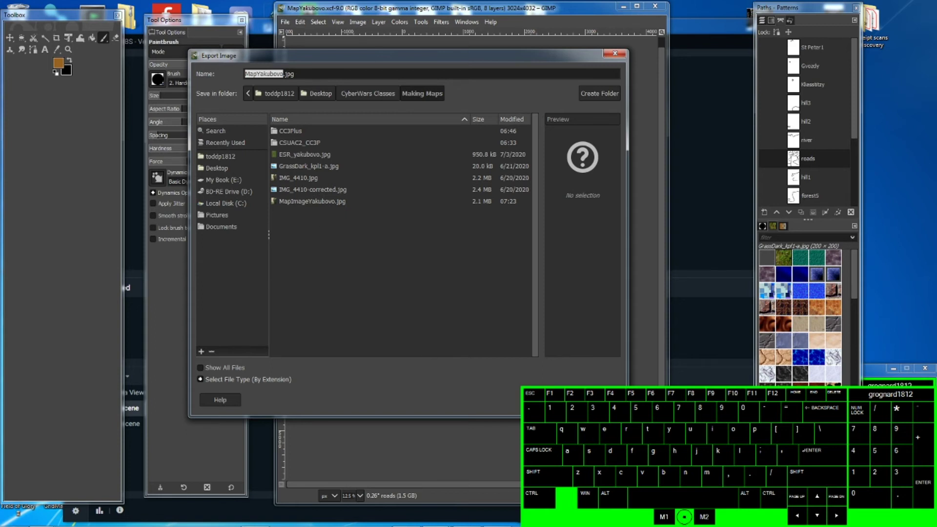
pyautogui.click(241, 379)
pyautogui.scroll(-5, 322, 350)
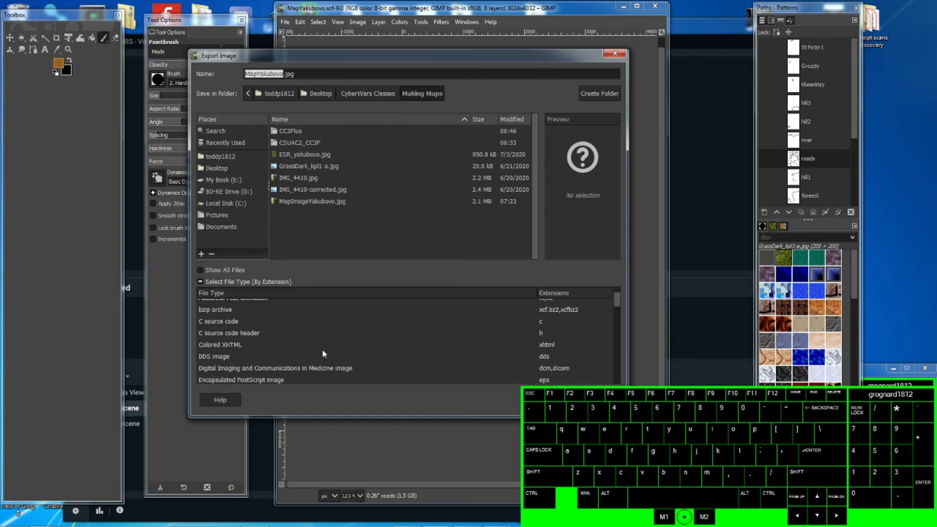
pyautogui.scroll(-1, 323, 348)
pyautogui.scroll(3, 327, 345)
pyautogui.click(231, 348)
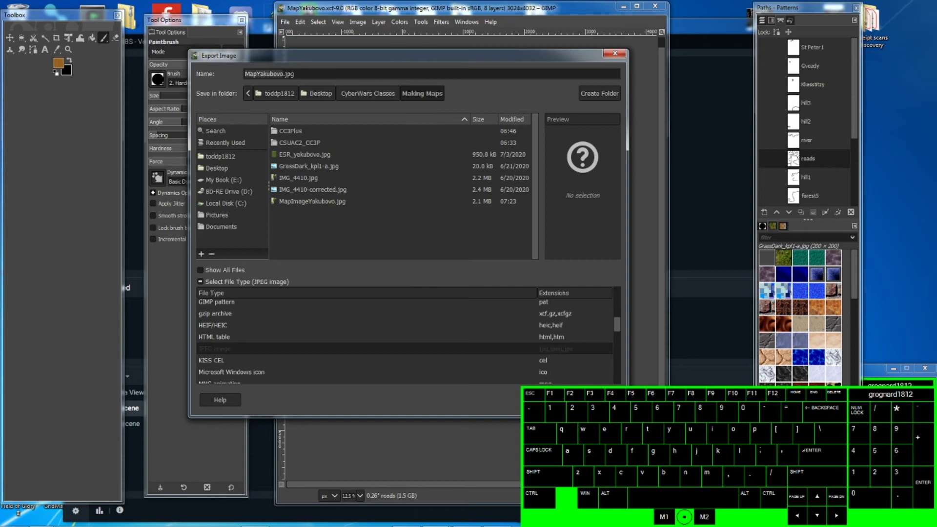
pyautogui.click(598, 399)
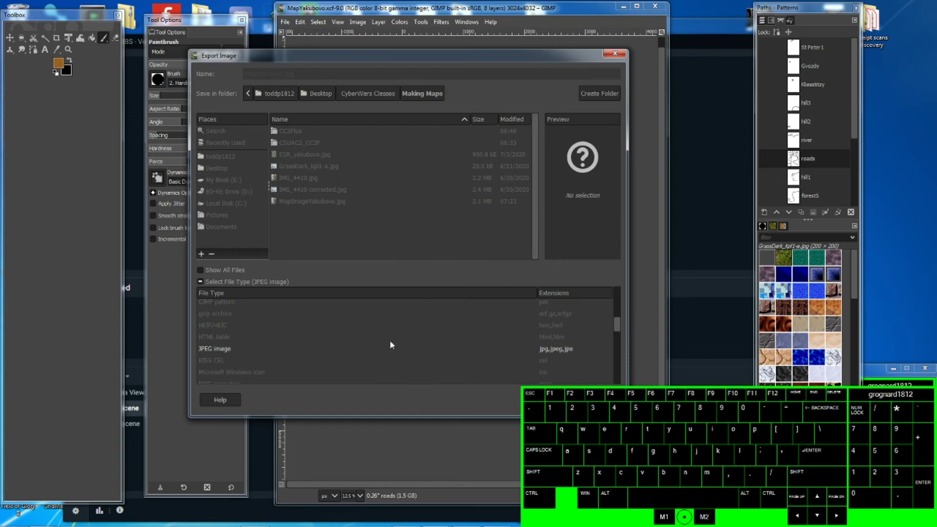
pyautogui.click(469, 375)
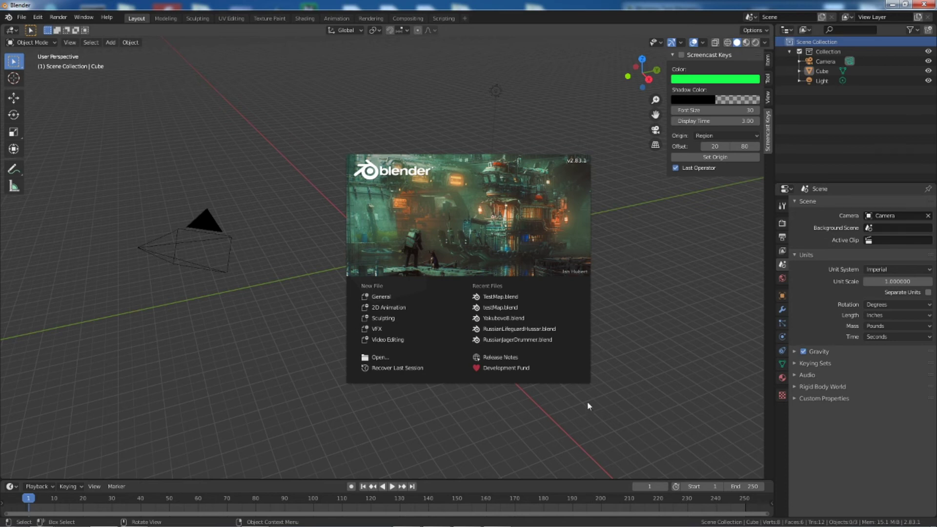
# Step: Switch to Blender, dismiss the splash screen and display the default cube's transform properties
pyautogui.hotkey('alt', 'Tab')
pyautogui.click(325, 273)
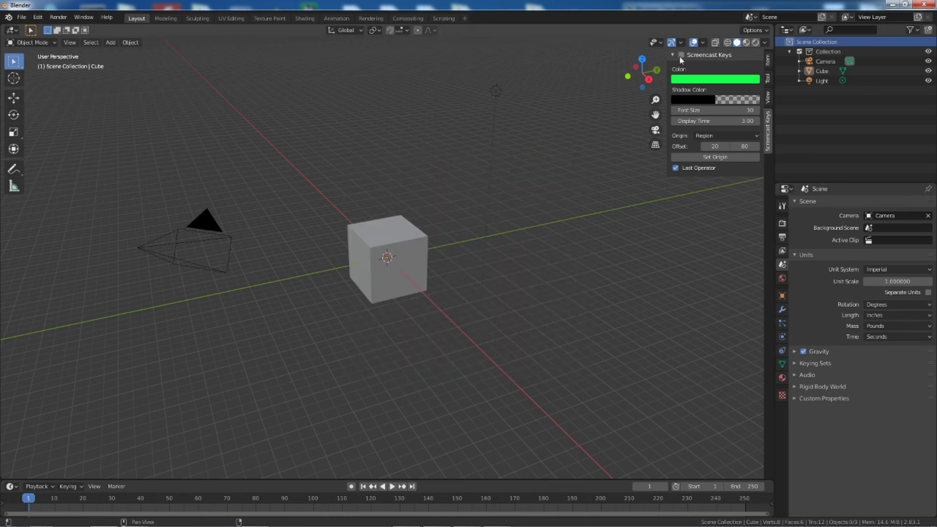
pyautogui.click(768, 62)
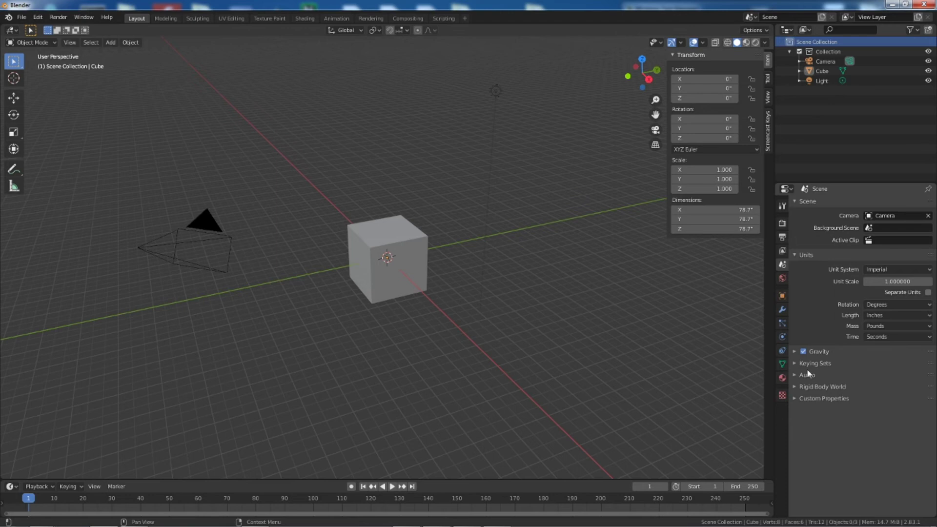
pyautogui.click(791, 252)
pyautogui.click(795, 253)
# Step: Select the default cube and set its dimensions to X 36, Y 24 and Z 0.5 inches
pyautogui.click(382, 235)
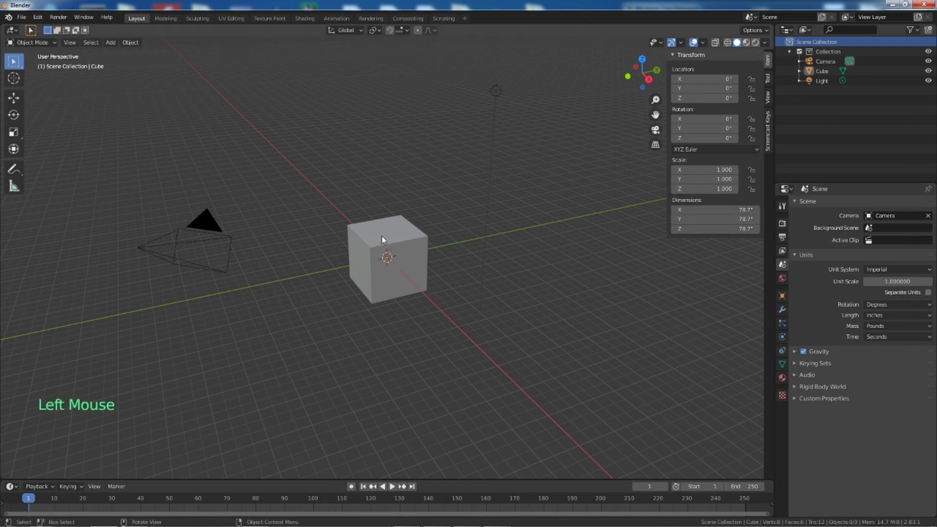
pyautogui.doubleClick(721, 210)
pyautogui.write('36')
pyautogui.press('Tab')
pyautogui.write('24')
pyautogui.press('Tab')
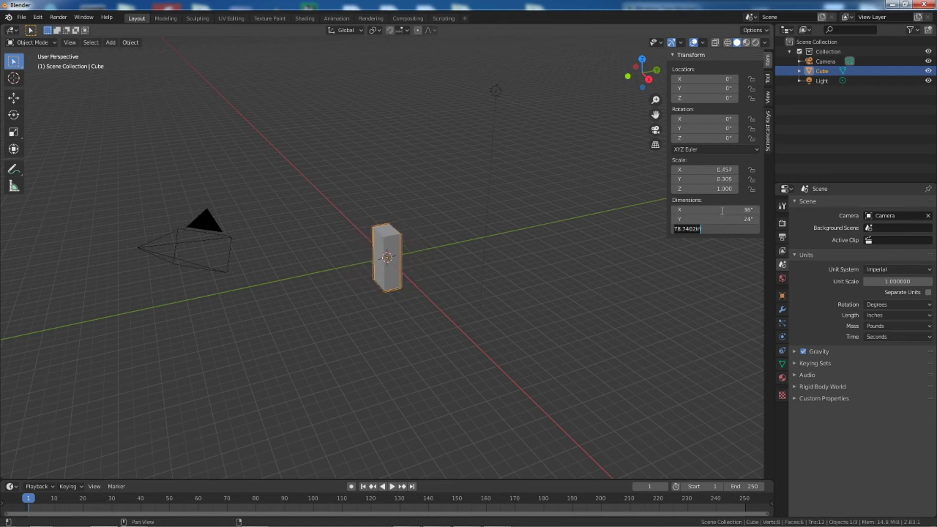
pyautogui.press('BackSpace')
pyautogui.press('Return')
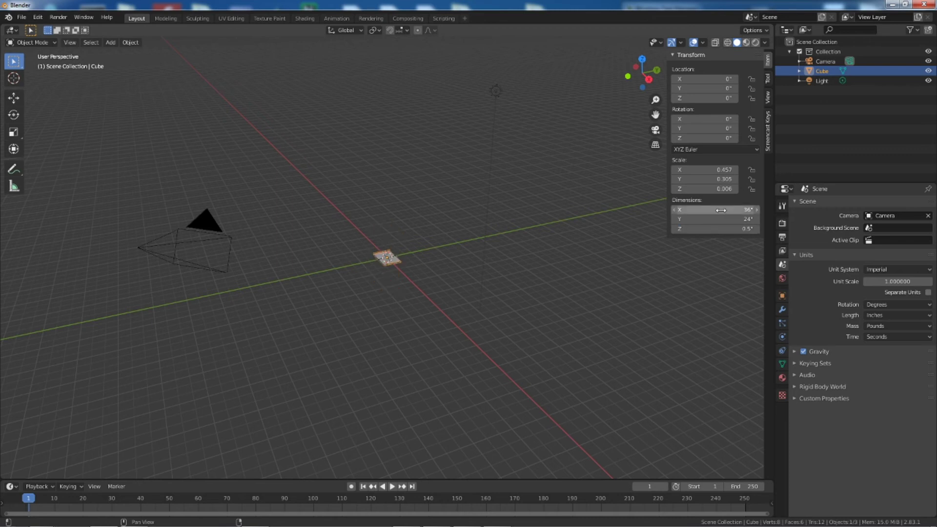
# Step: Unwrap the whole slab in Edit Mode and open the UV Editing workspace
pyautogui.scroll(10, 383, 257)
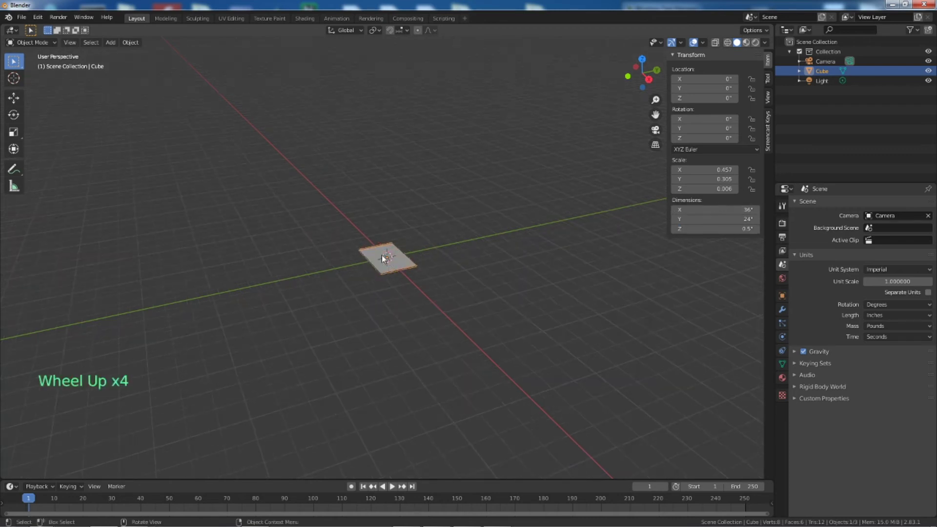
pyautogui.scroll(3, 383, 257)
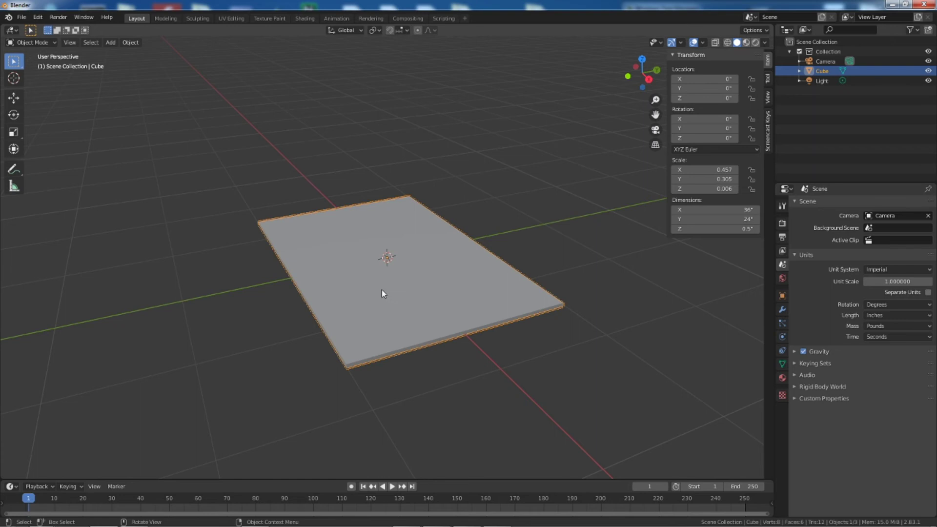
pyautogui.press('Tab')
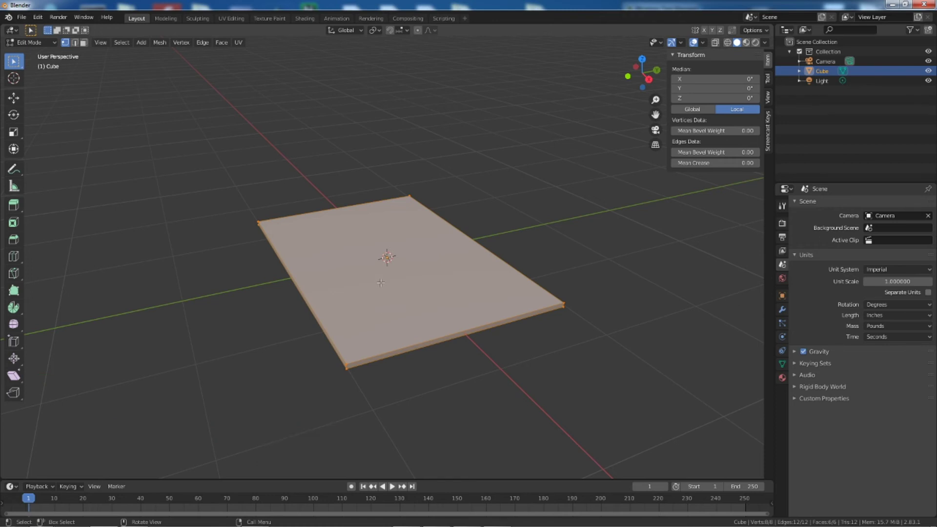
pyautogui.press('u')
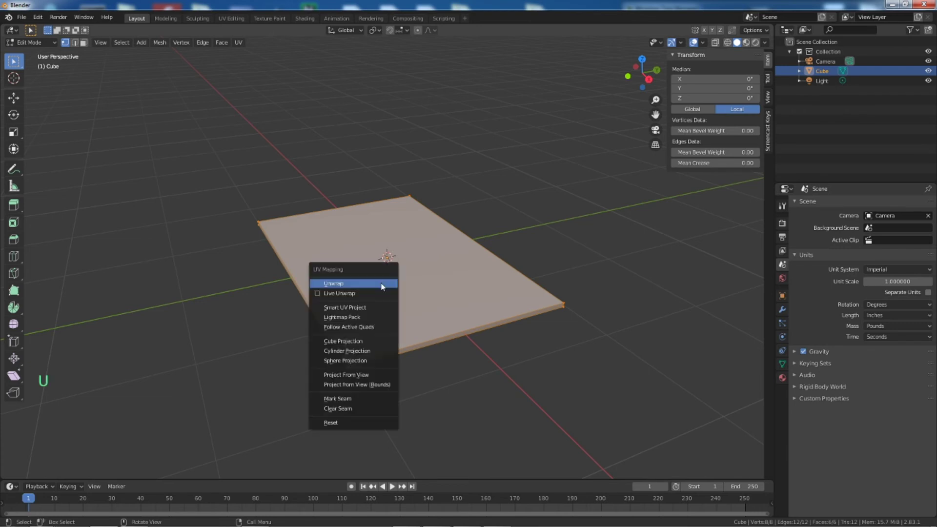
pyautogui.click(380, 282)
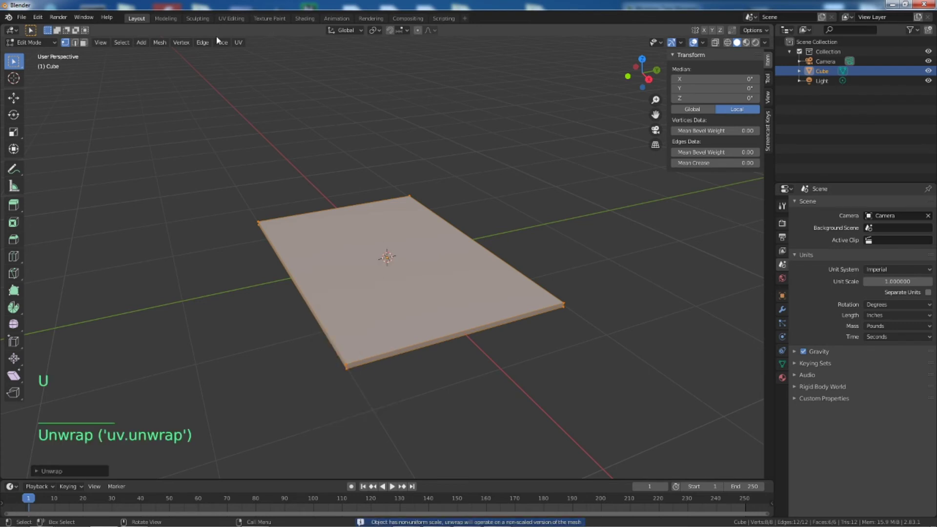
pyautogui.click(232, 18)
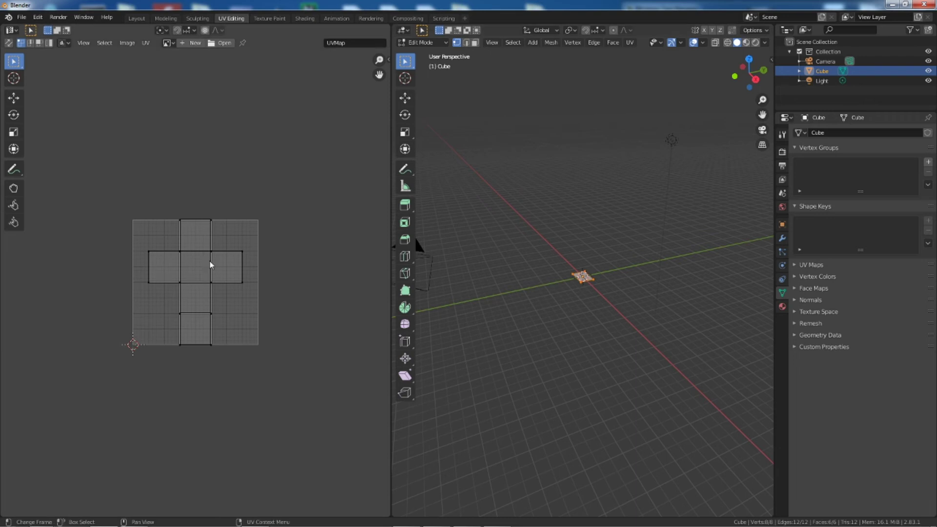
# Step: Examine the slab from several sides and compare its faces with their islands in the UV layout
pyautogui.click(513, 290)
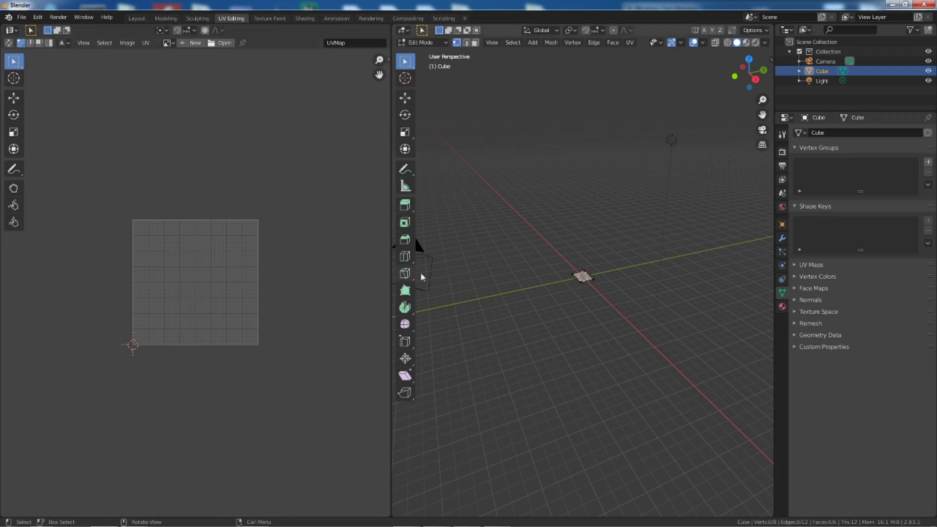
pyautogui.moveTo(569, 263); pyautogui.dragTo(605, 299)
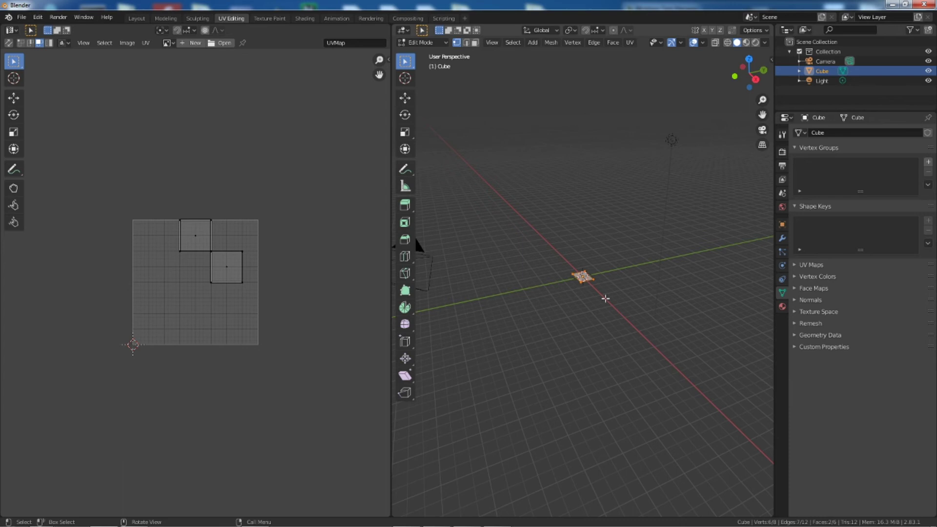
pyautogui.press('KP_Decimal')
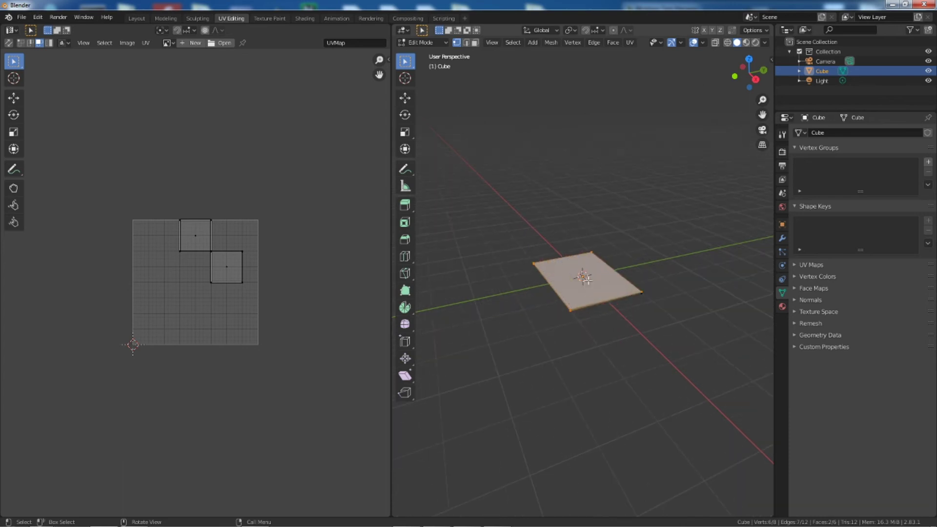
pyautogui.click(226, 273)
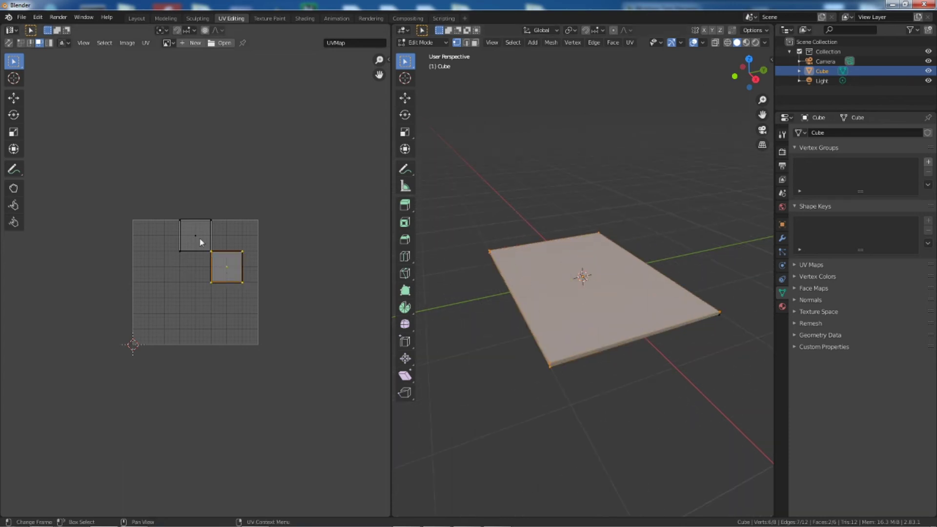
pyautogui.click(199, 236)
pyautogui.click(216, 256)
pyautogui.click(548, 377)
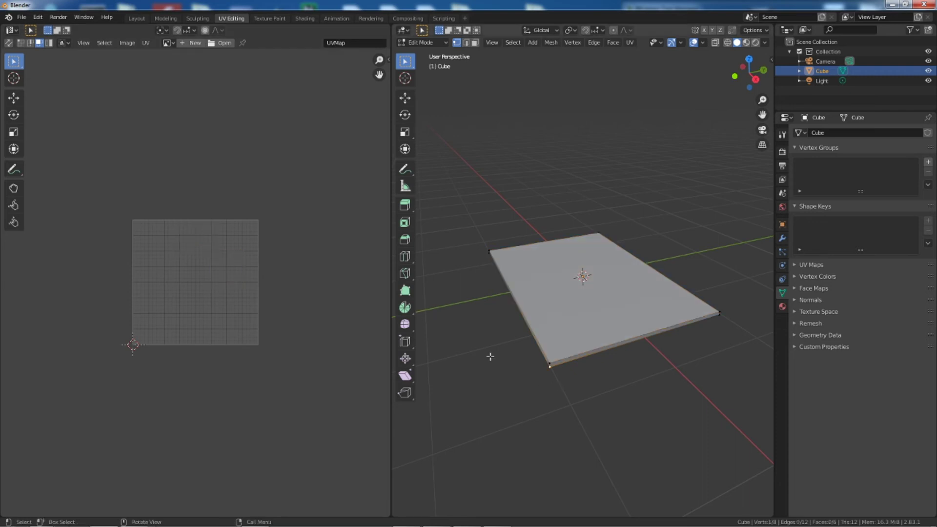
pyautogui.moveTo(620, 323); pyautogui.dragTo(576, 284, button='middle')
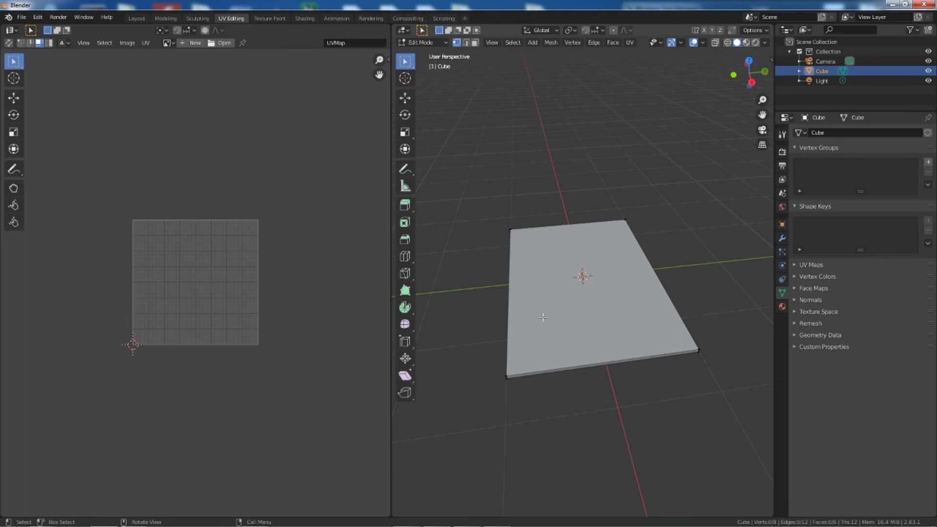
pyautogui.moveTo(522, 356); pyautogui.dragTo(487, 286, button='middle')
pyautogui.moveTo(732, 316); pyautogui.dragTo(714, 331, button='middle')
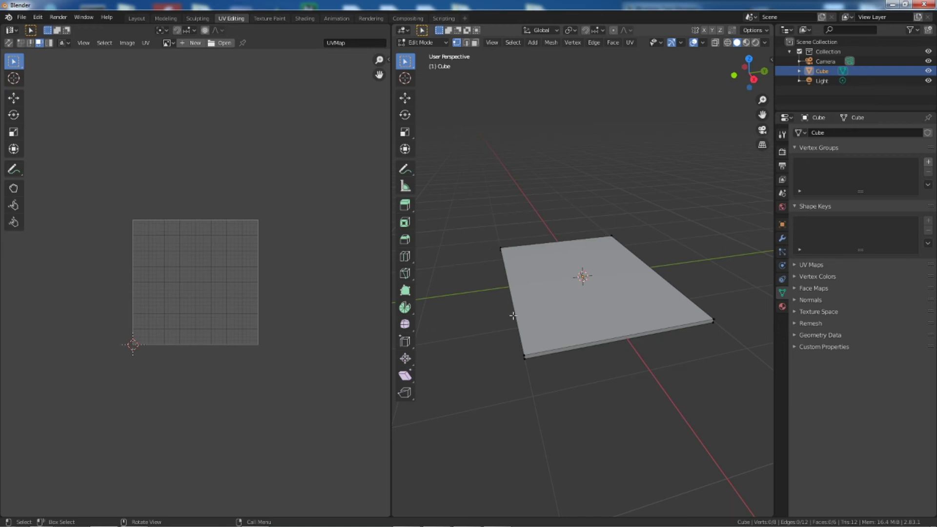
# Step: Switch to edge selection, select the slab's upper and corner edges around its sides, and mark them as seams
pyautogui.press('u')
pyautogui.click(513, 285)
pyautogui.click(466, 42)
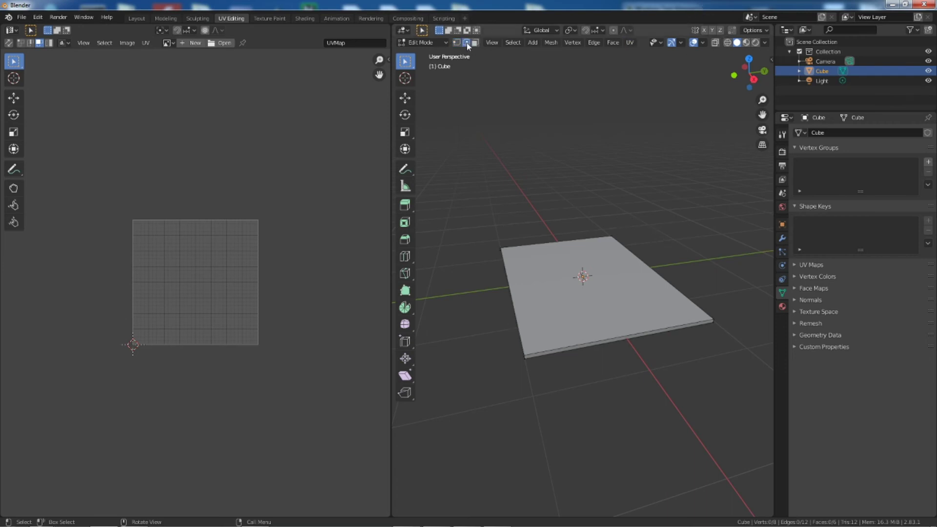
pyautogui.click(515, 312)
pyautogui.click(618, 337)
pyautogui.click(521, 322)
pyautogui.keyDown('shift'); pyautogui.click(584, 343); pyautogui.keyUp('shift')
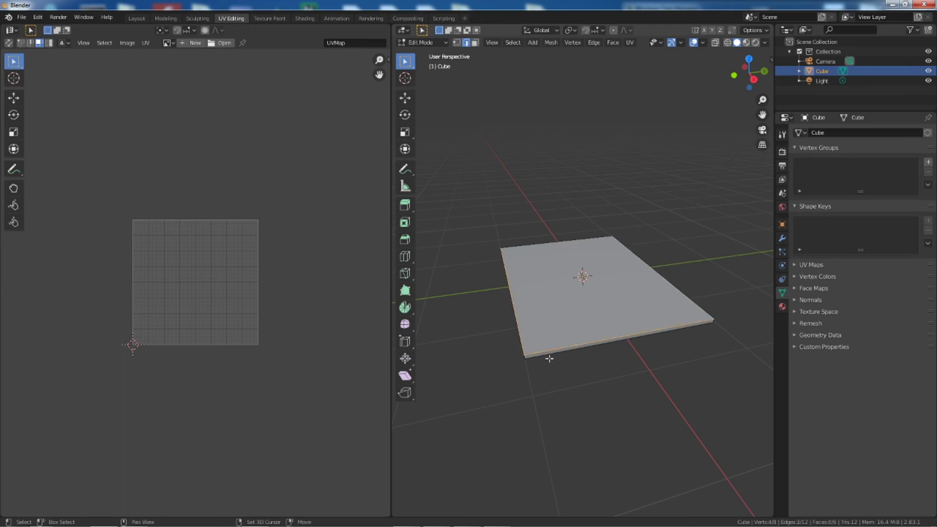
pyautogui.keyDown('shift'); pyautogui.click(711, 324); pyautogui.keyUp('shift')
pyautogui.keyDown('shift'); pyautogui.click(501, 249); pyautogui.keyUp('shift')
pyautogui.moveTo(510, 377); pyautogui.dragTo(565, 360, button='middle')
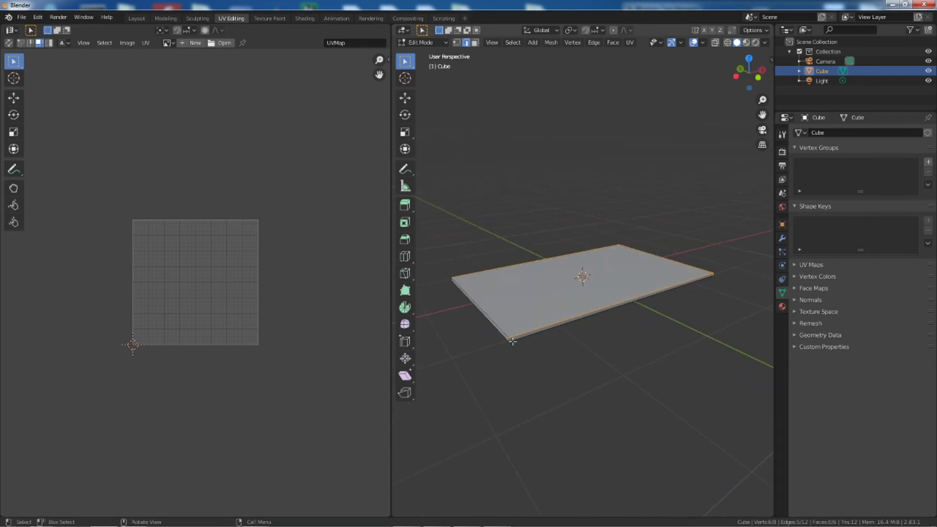
pyautogui.moveTo(506, 375); pyautogui.dragTo(587, 366, button='middle')
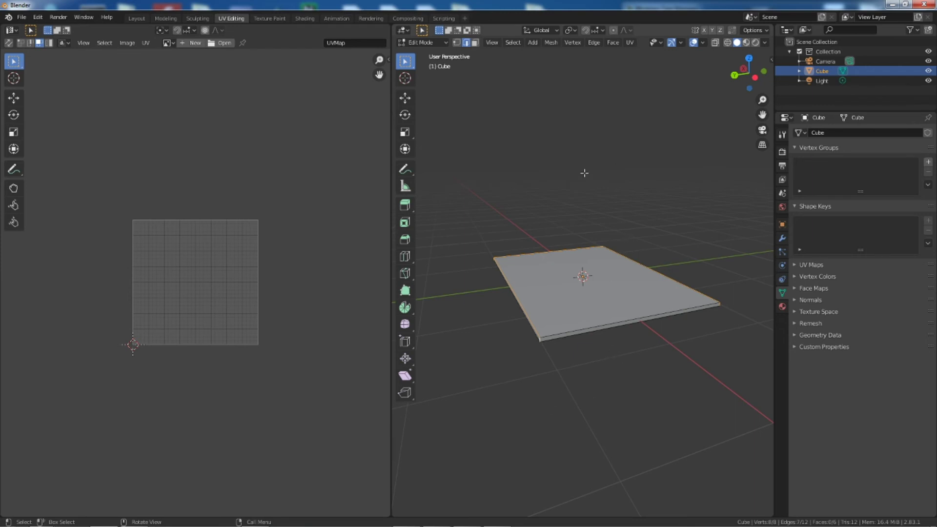
pyautogui.press('u')
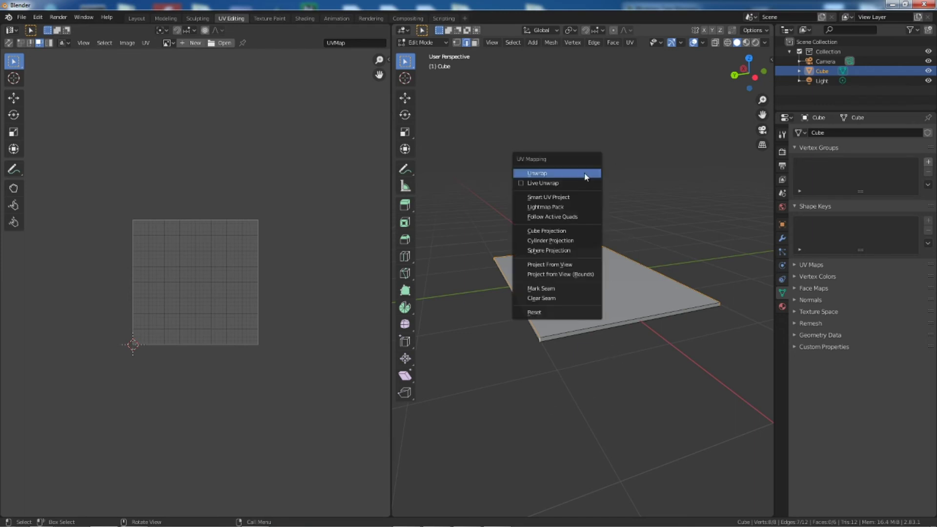
pyautogui.click(548, 290)
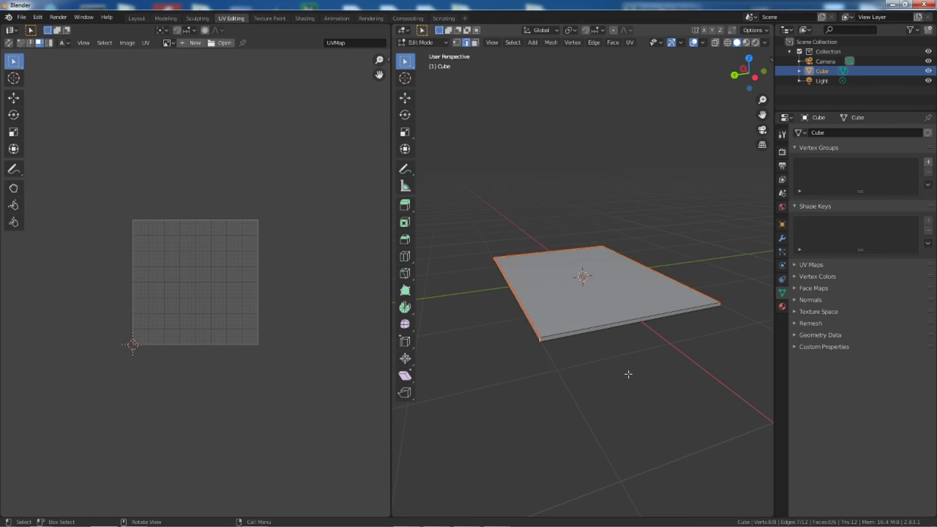
# Step: Box-select the slab's visible faces and unwrap them using the marked seams
pyautogui.press('u')
pyautogui.click(592, 261)
pyautogui.moveTo(462, 209); pyautogui.dragTo(752, 381)
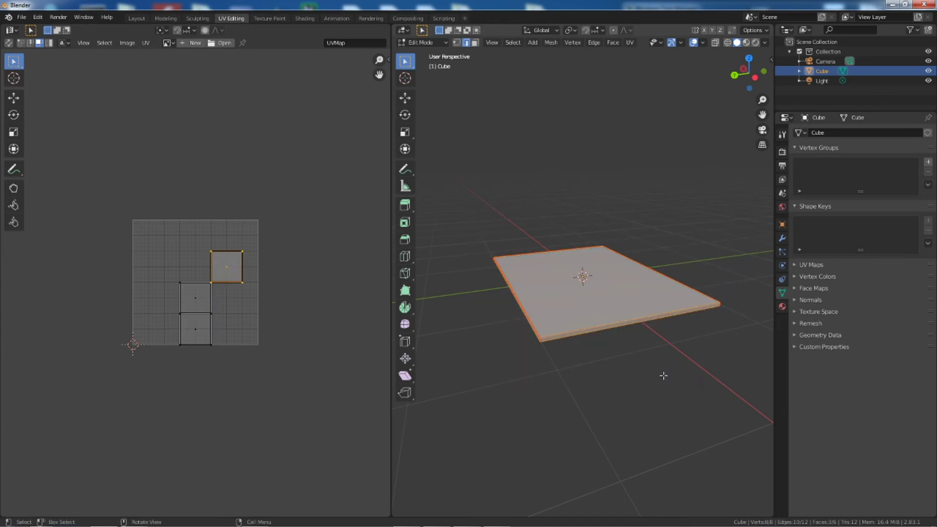
pyautogui.press('u')
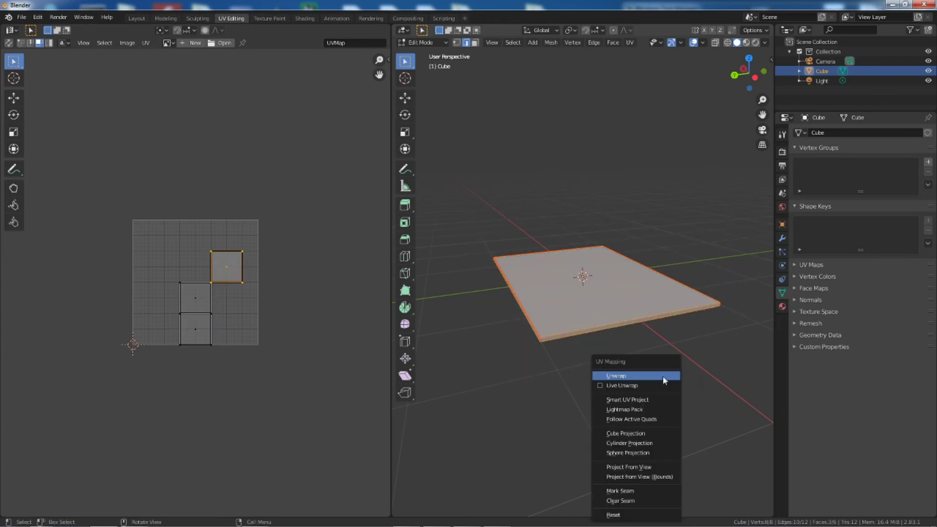
pyautogui.click(629, 375)
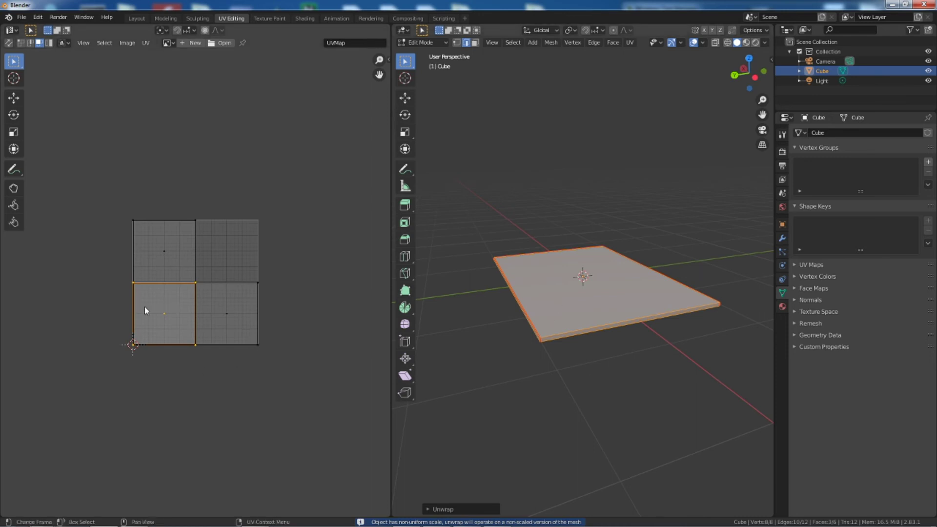
pyautogui.moveTo(581, 352); pyautogui.dragTo(576, 273, button='middle')
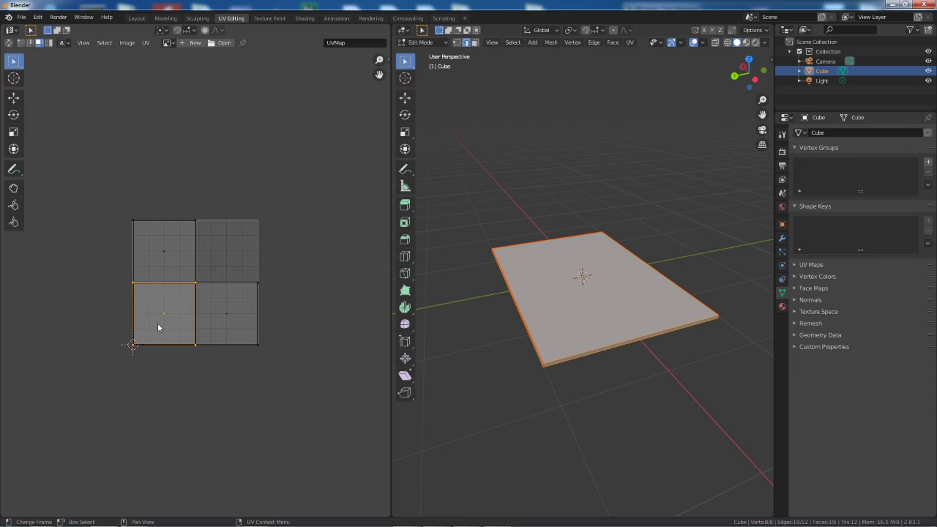
# Step: Load MapYakubovo.jpg from the Making Maps folder as the image behind the UV layout
pyautogui.click(222, 43)
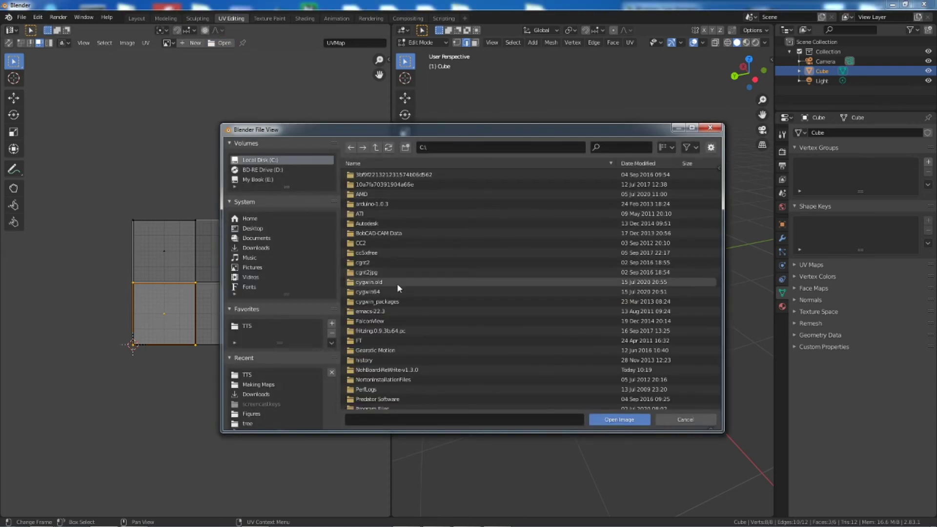
pyautogui.scroll(-4, 396, 306)
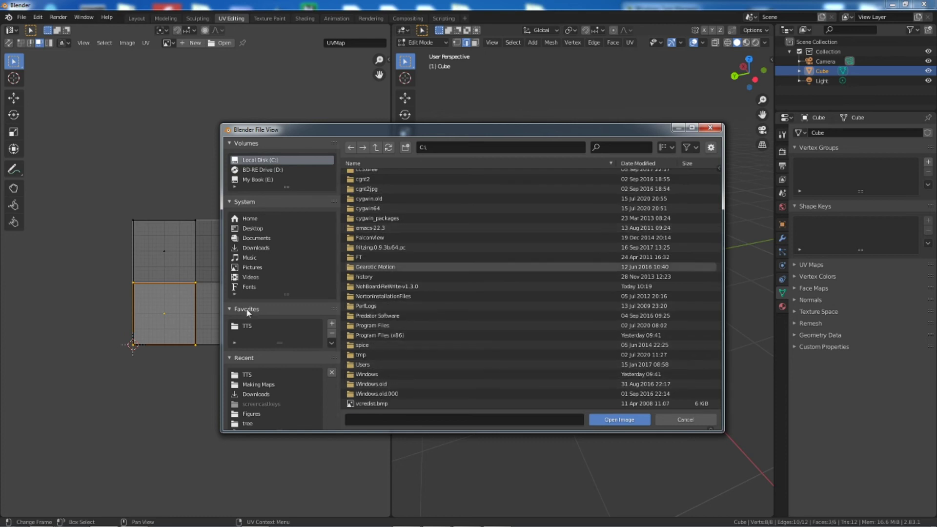
pyautogui.click(256, 385)
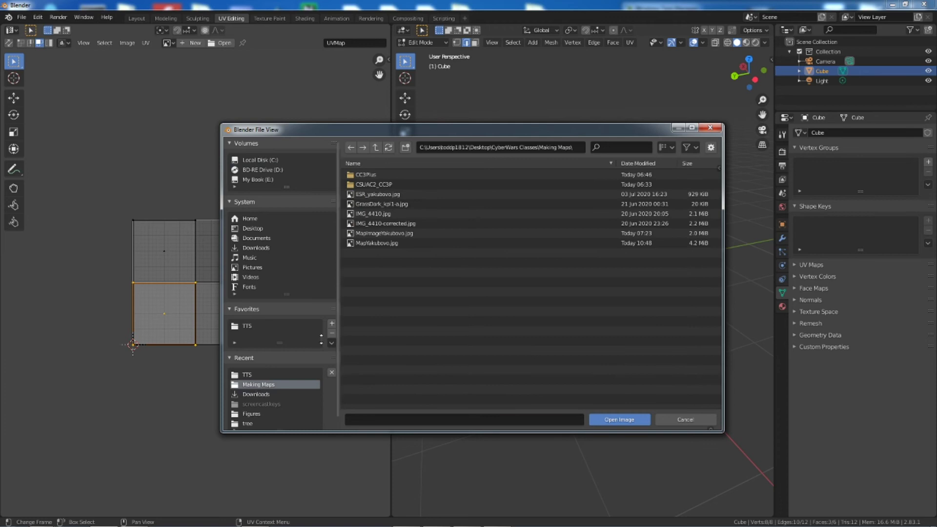
pyautogui.click(379, 243)
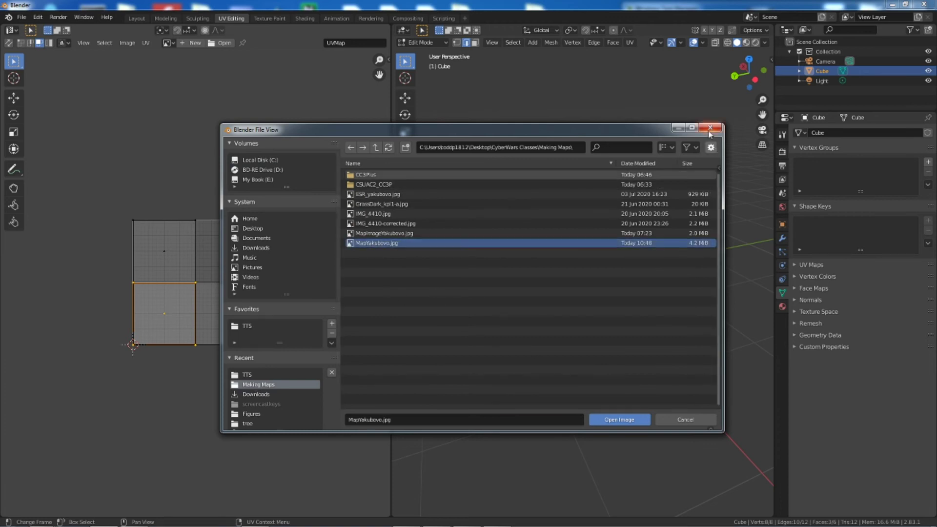
pyautogui.click(621, 420)
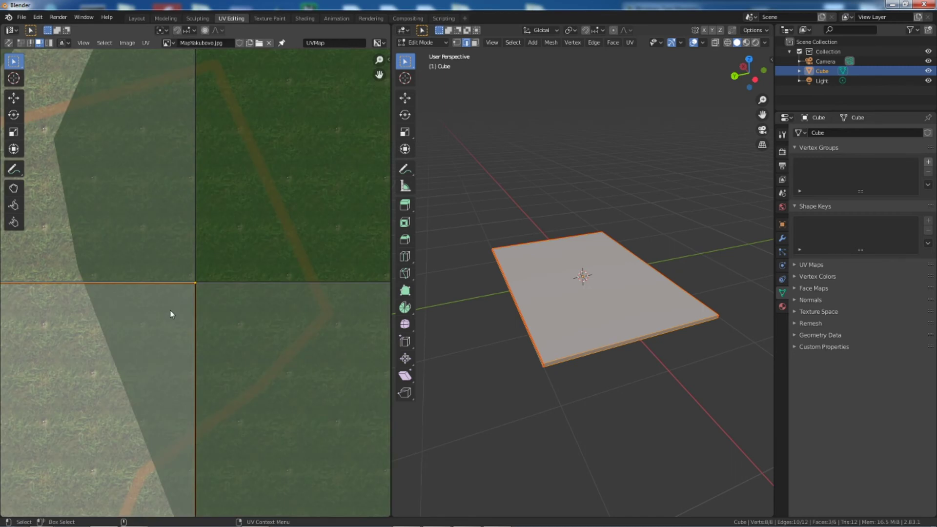
pyautogui.scroll(-8, 169, 321)
pyautogui.scroll(2, 169, 325)
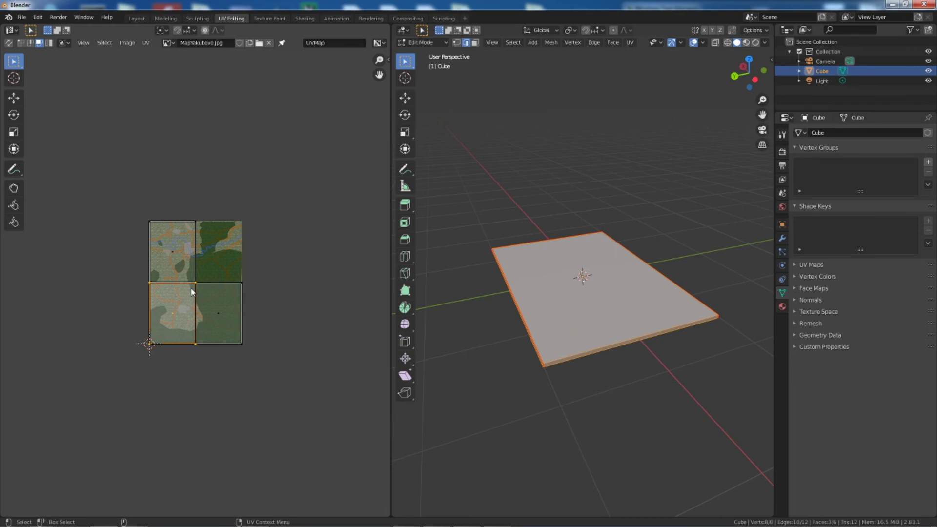
# Step: Try to move the central UV vertex in vertex selection mode onto the map image's upper-right corner, and undo the moves
pyautogui.moveTo(194, 281); pyautogui.dragTo(226, 256)
pyautogui.click(20, 43)
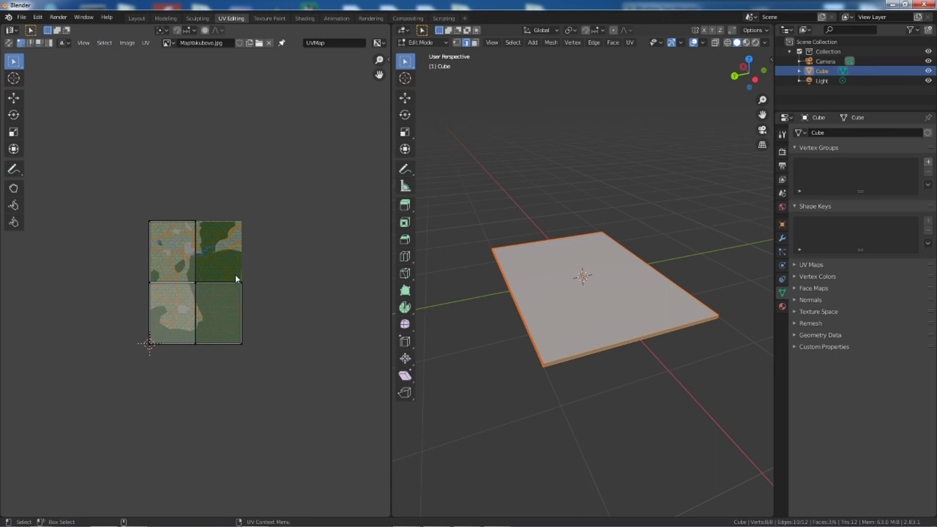
pyautogui.click(195, 281)
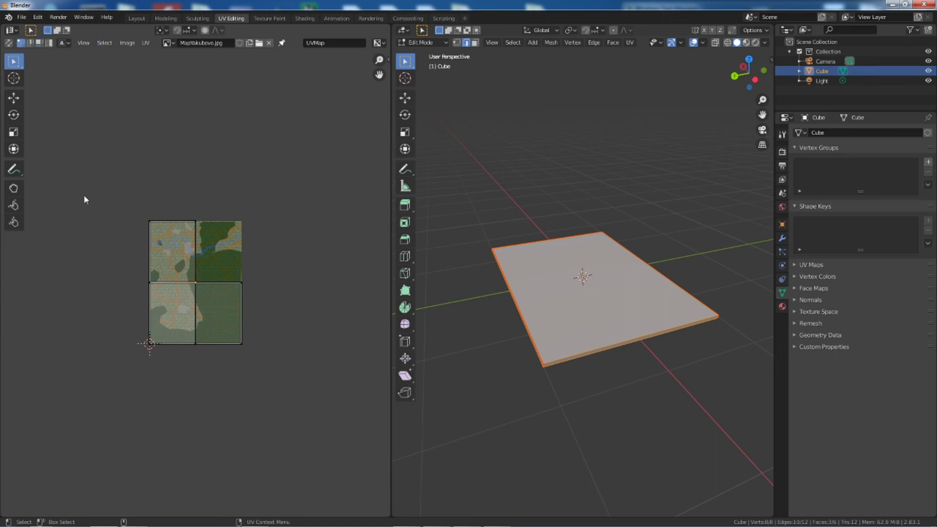
pyautogui.click(14, 98)
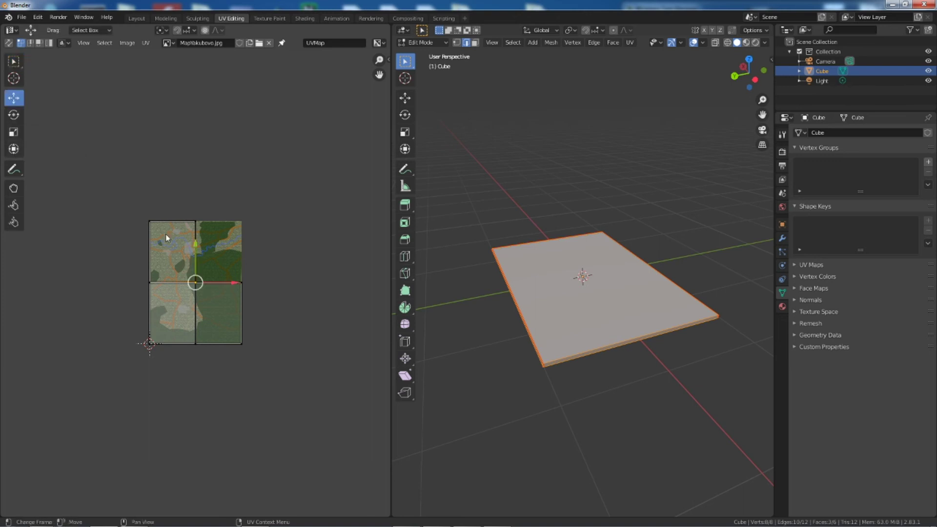
pyautogui.moveTo(198, 285); pyautogui.dragTo(224, 236)
pyautogui.hotkey('ctrl', 'z')
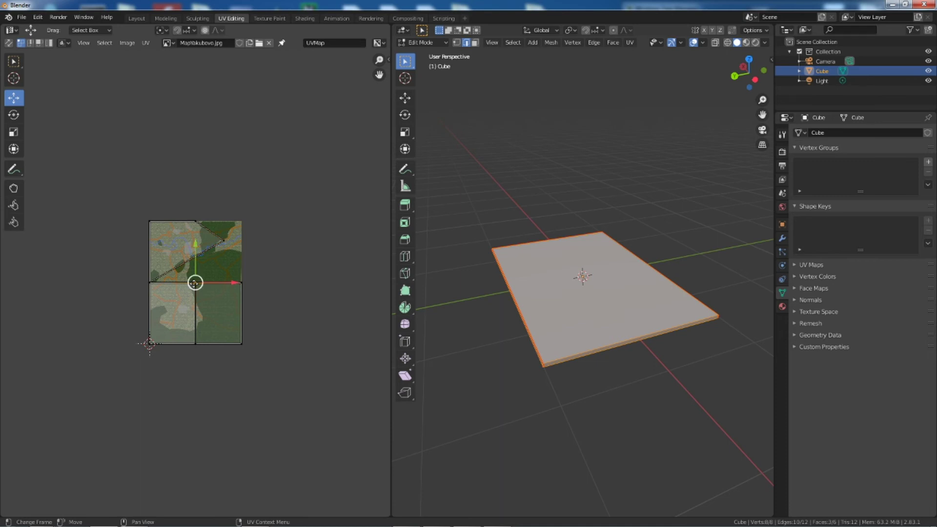
pyautogui.moveTo(195, 282); pyautogui.dragTo(242, 219)
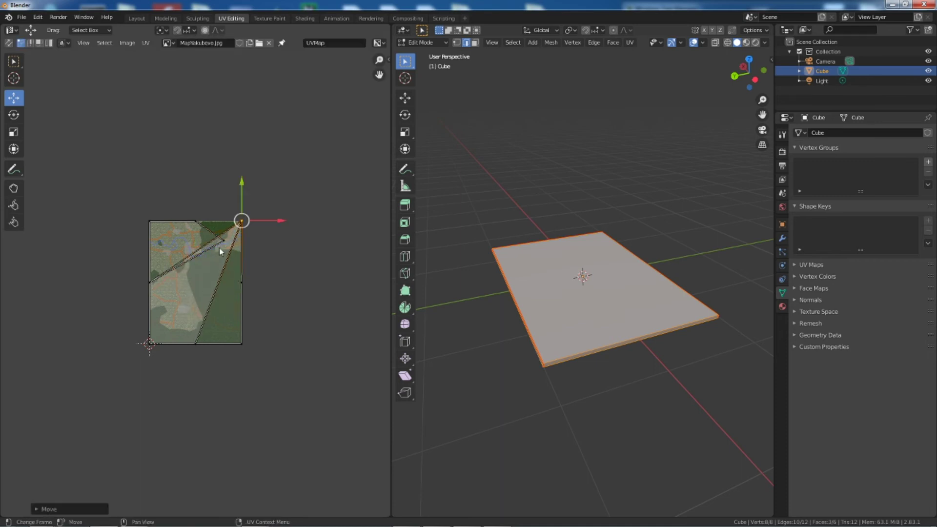
pyautogui.click(185, 230)
pyautogui.hotkey('ctrl', 'z')
pyautogui.hotkey('ctrl', 'z')
pyautogui.hotkey('ctrl', 'z')
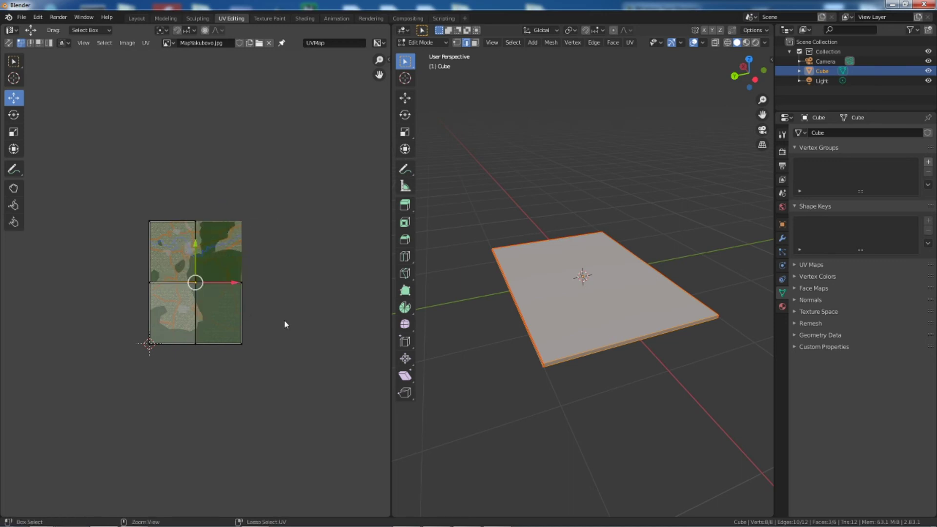
# Step: Select all the UV islands and scale them up uniformly to about three times their size
pyautogui.click(13, 132)
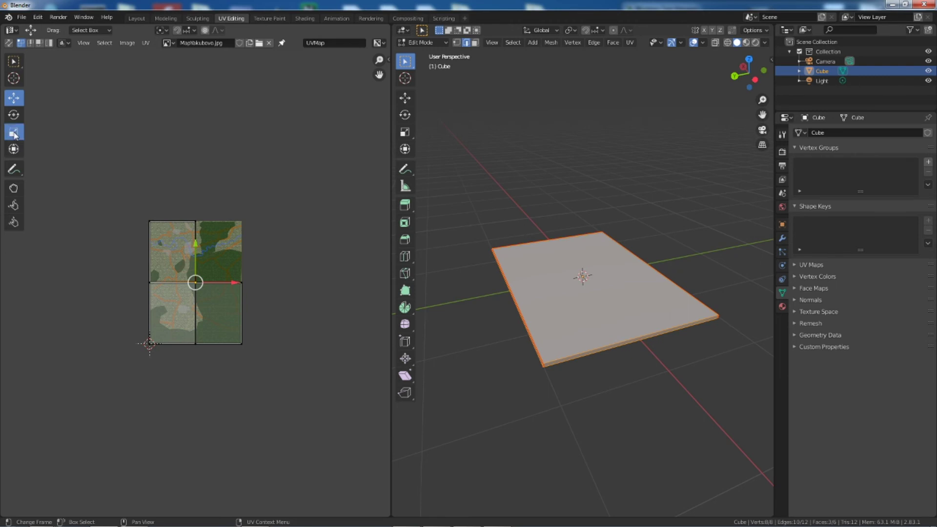
pyautogui.moveTo(199, 247); pyautogui.dragTo(233, 238)
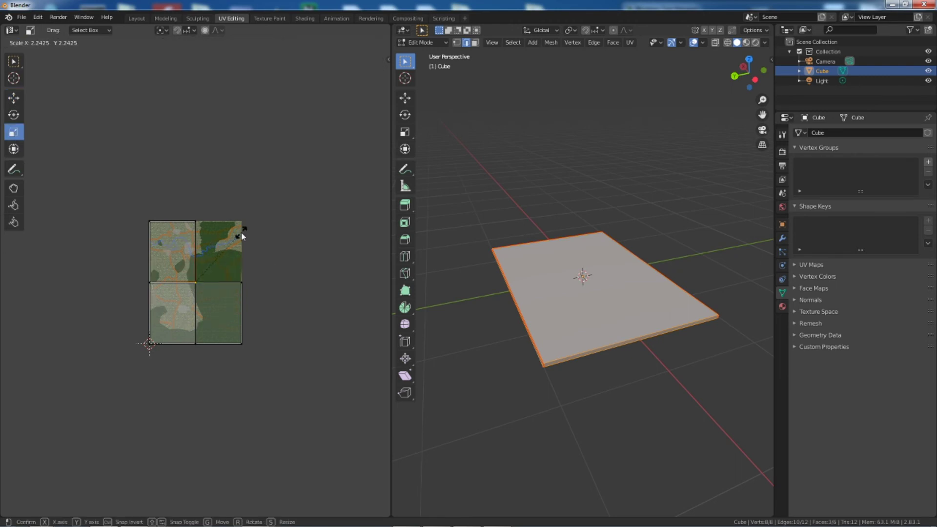
pyautogui.rightClick(240, 233)
pyautogui.moveTo(126, 201); pyautogui.dragTo(302, 390)
pyautogui.moveTo(210, 293); pyautogui.dragTo(245, 290)
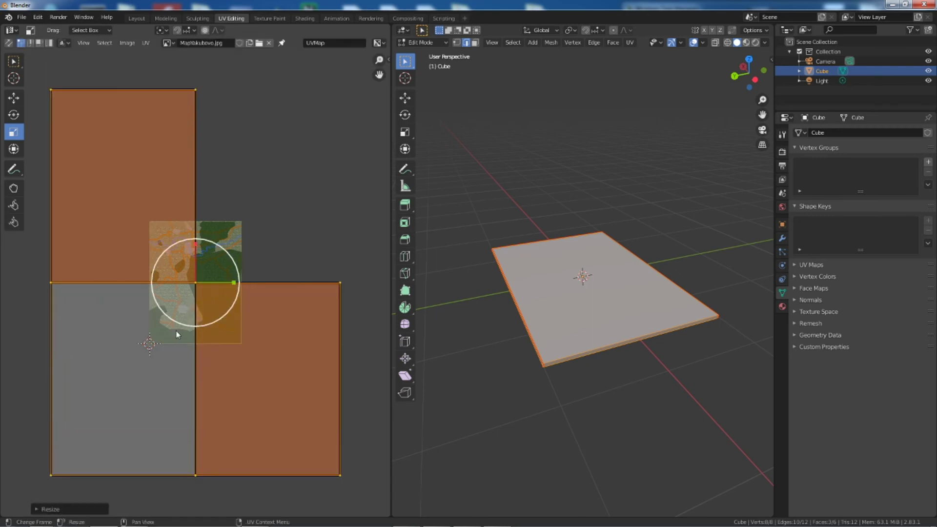
# Step: Reselect all UV islands and move them so the lower-left island's outer corner sits on the map image's lower-left corner
pyautogui.click(117, 360)
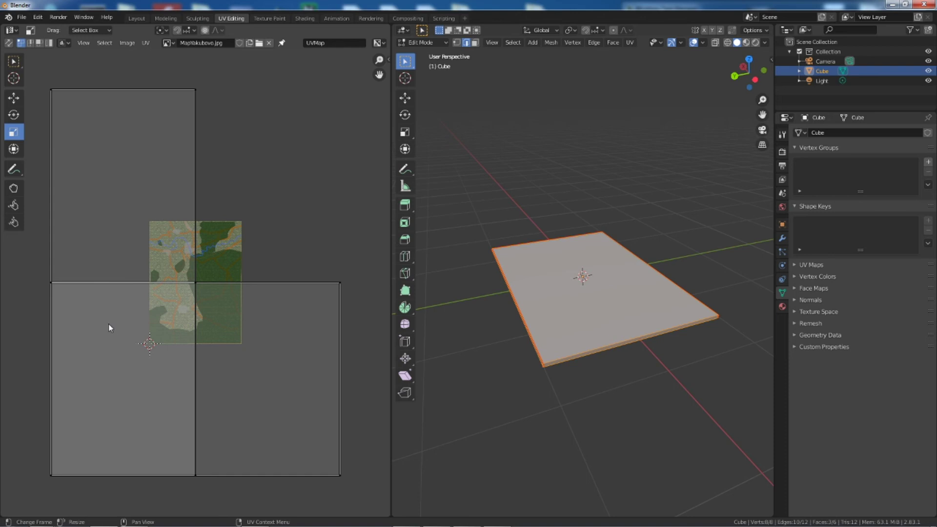
pyautogui.hotkey('shift', 'space')
pyautogui.press('g')
pyautogui.moveTo(40, 79); pyautogui.dragTo(341, 456)
pyautogui.moveTo(152, 388); pyautogui.dragTo(191, 418)
pyautogui.moveTo(35, 77); pyautogui.dragTo(356, 479)
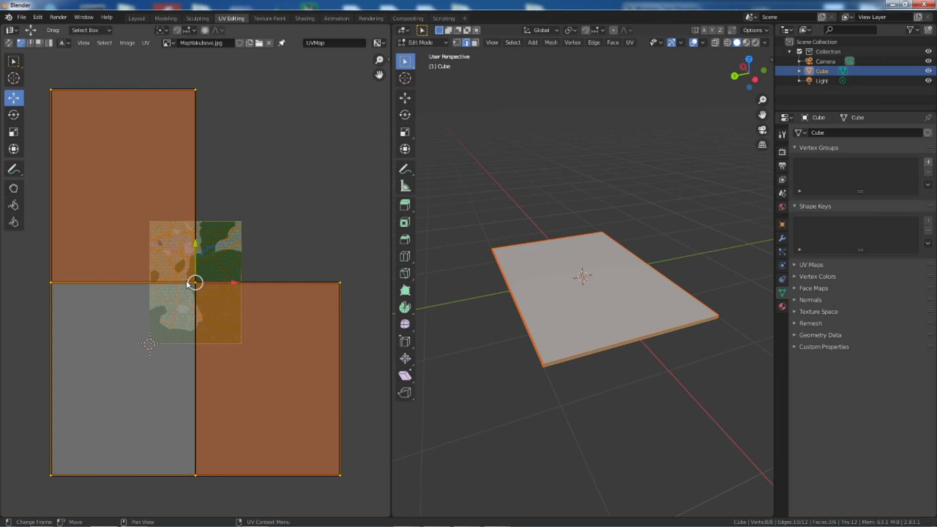
pyautogui.moveTo(195, 282); pyautogui.dragTo(294, 151)
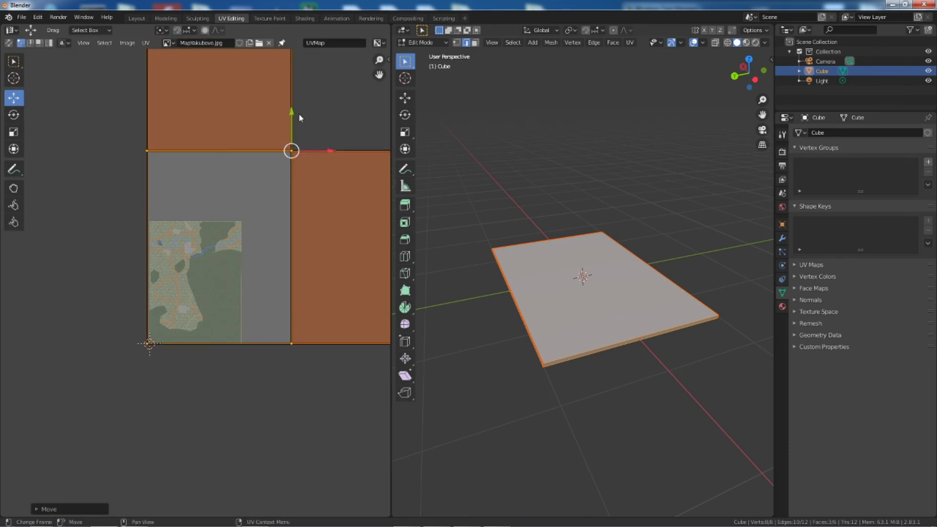
# Step: Move the islands' shared corner onto the map's upper-right corner and scale the whole UV layout to about 0.69
pyautogui.press('s')
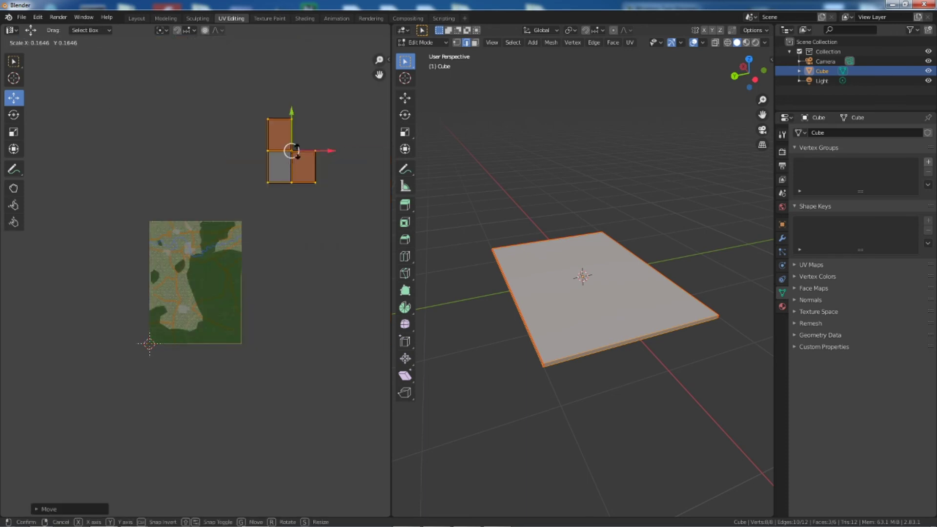
pyautogui.moveTo(233, 206)
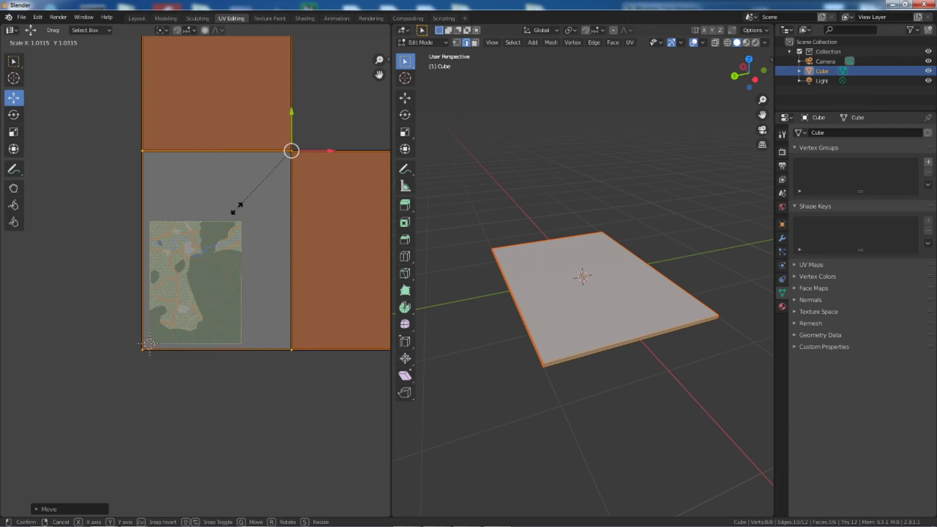
pyautogui.click(234, 205)
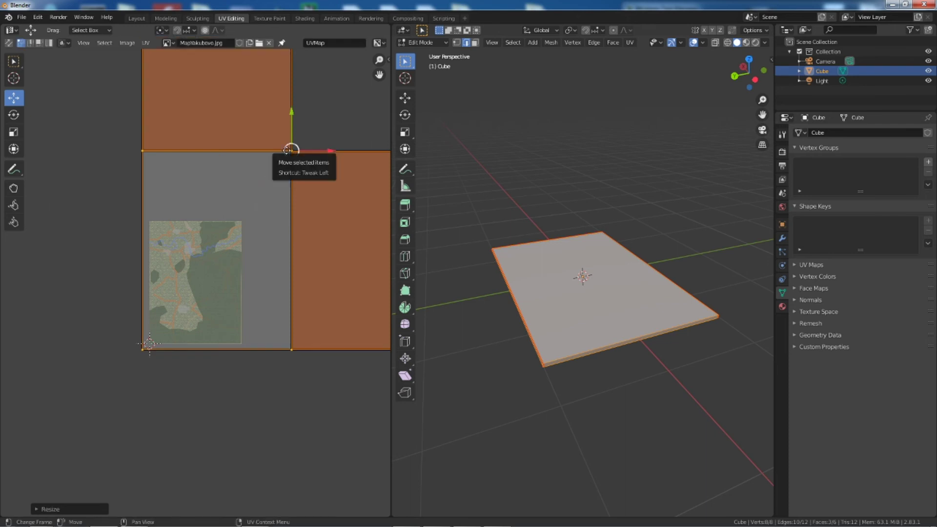
pyautogui.moveTo(287, 149); pyautogui.dragTo(239, 220)
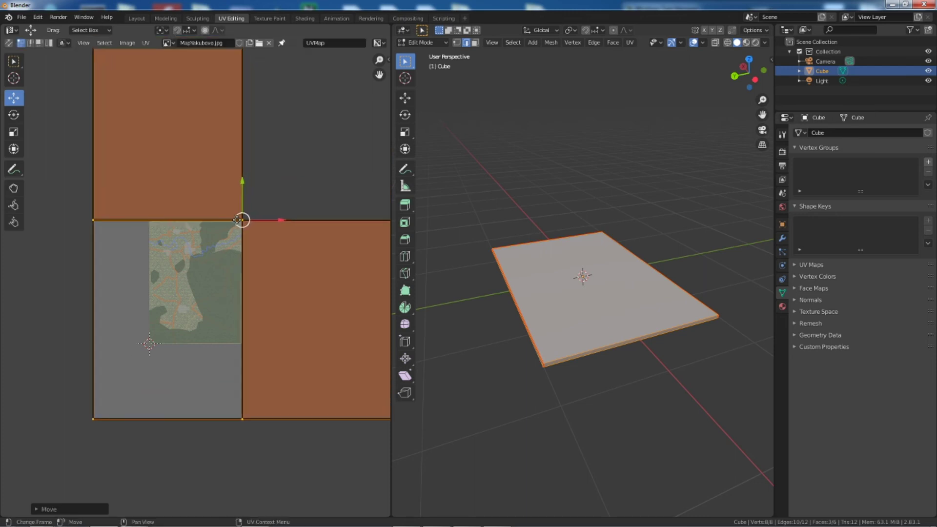
pyautogui.press('s')
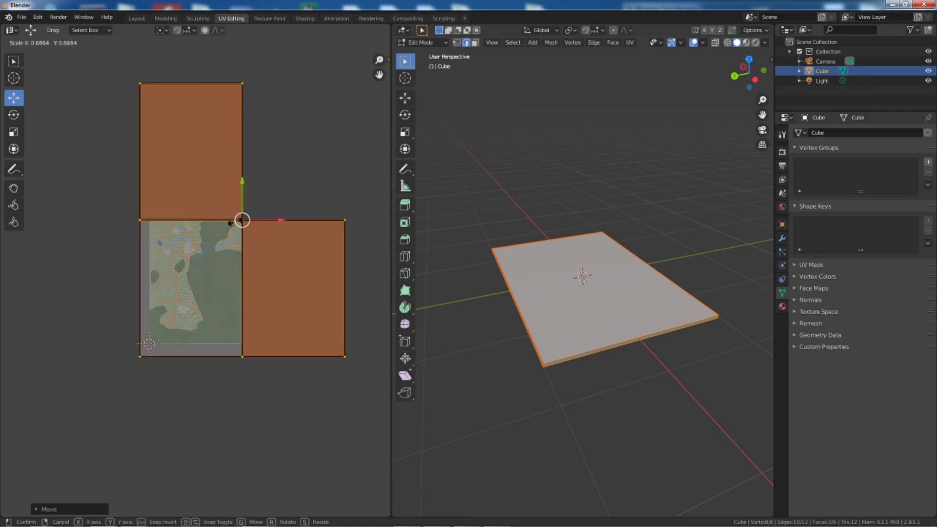
pyautogui.click(236, 221)
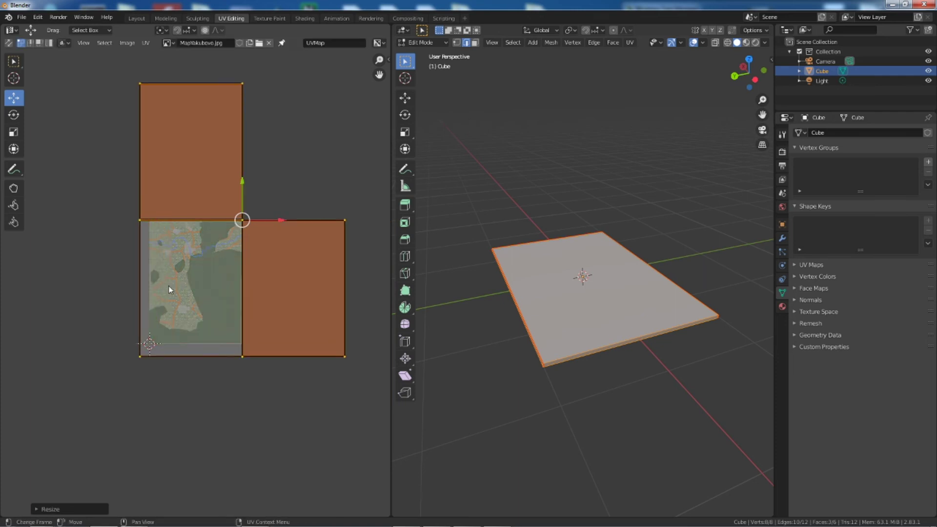
# Step: Scale the UV islands down until the lower-left one nearly matches the map, and nudge their shared corner onto the map's corner
pyautogui.scroll(2, 172, 280)
pyautogui.scroll(1, 172, 280)
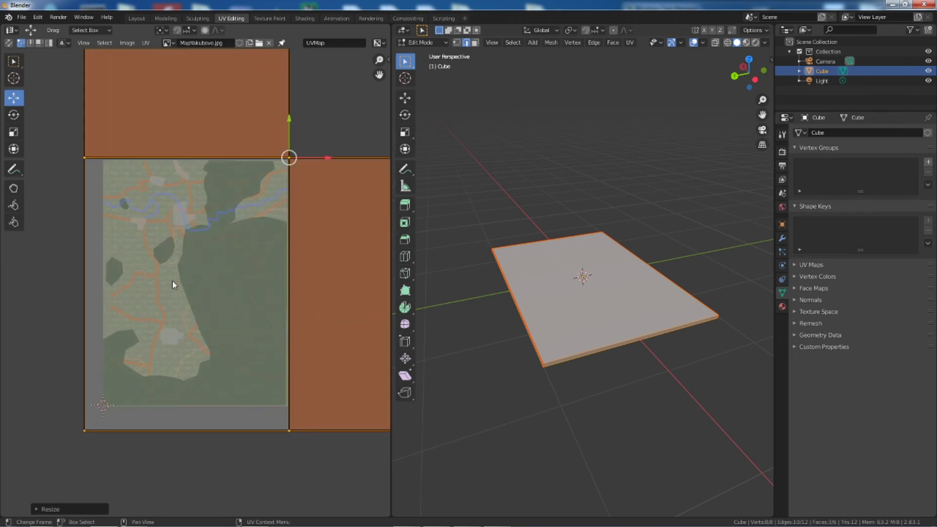
pyautogui.press('s')
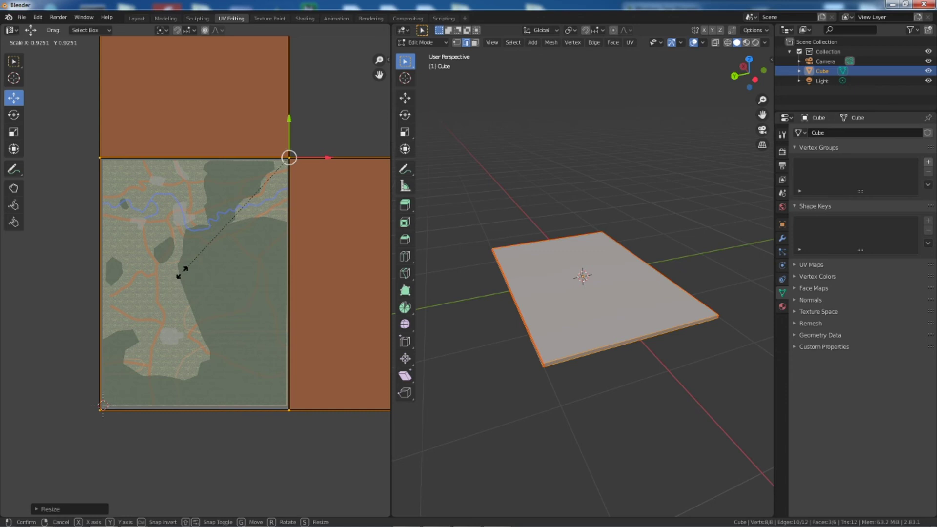
pyautogui.click(183, 270)
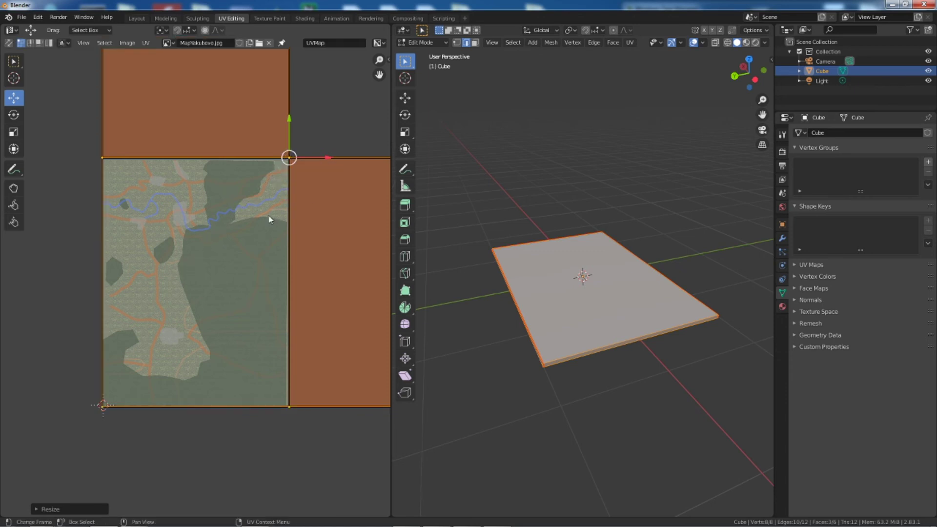
pyautogui.scroll(2, 272, 176)
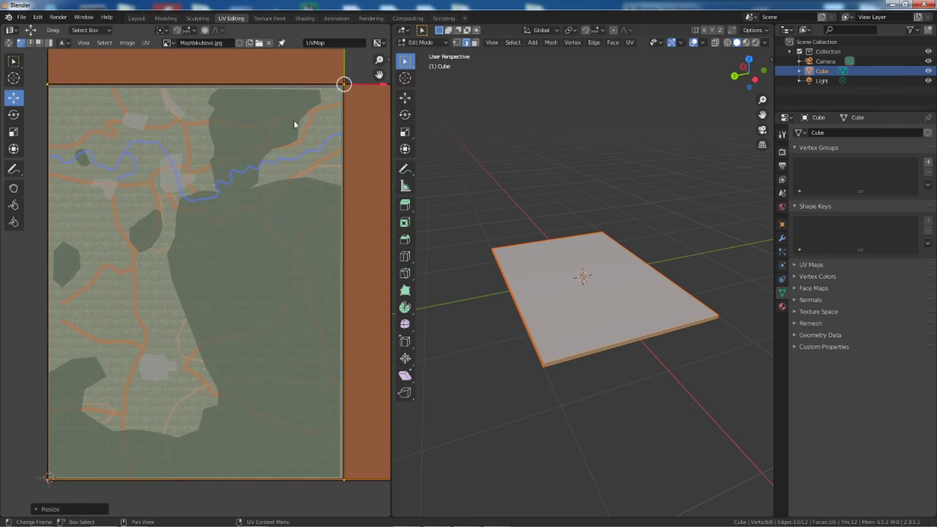
pyautogui.moveTo(343, 83); pyautogui.dragTo(342, 86)
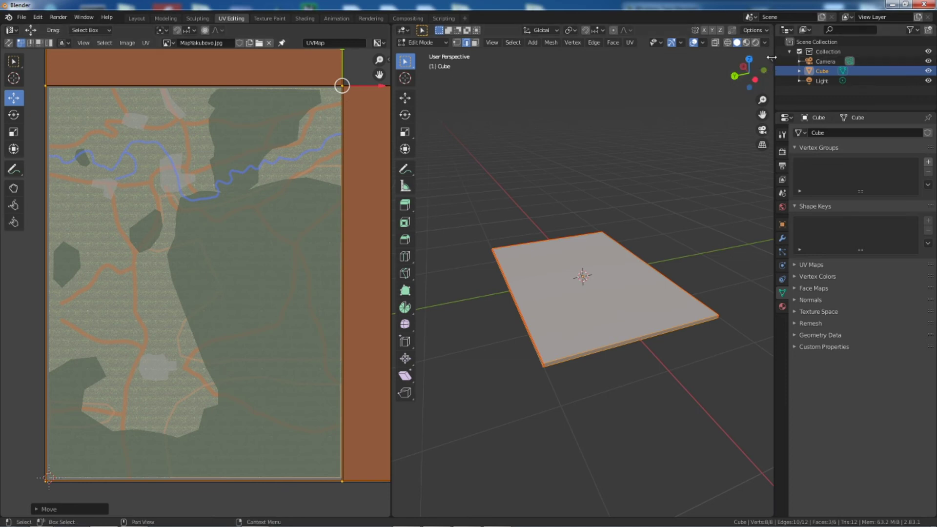
# Step: Open the 3D viewport's sidebar, check the Screencast Keys settings, and return to the Transform properties
pyautogui.press('n')
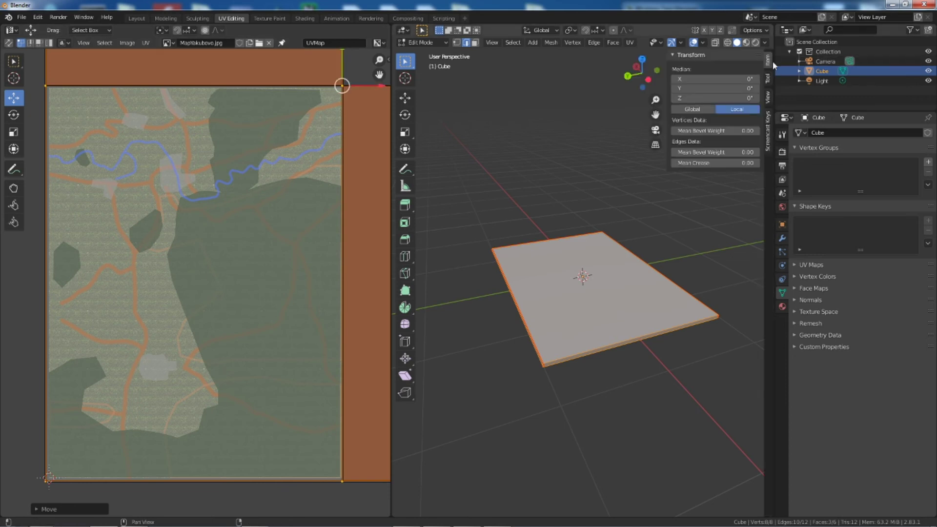
pyautogui.click(768, 122)
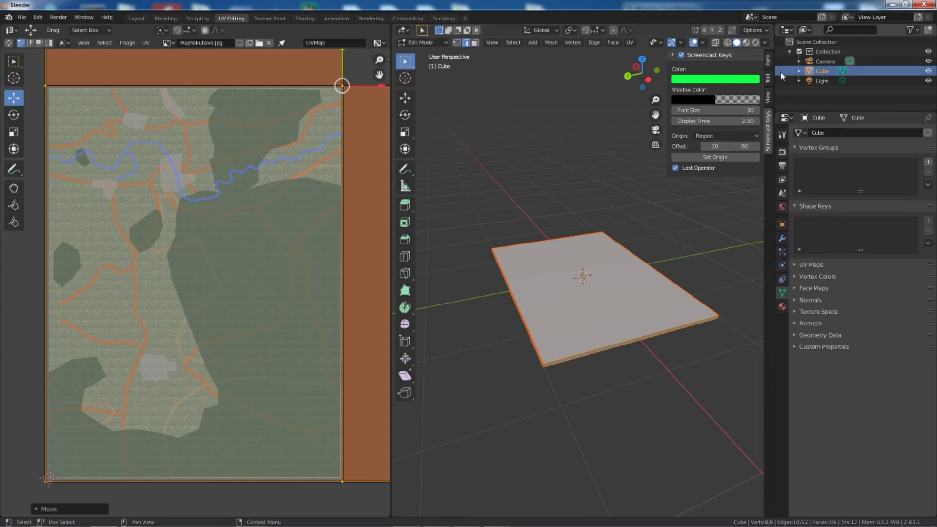
pyautogui.click(768, 63)
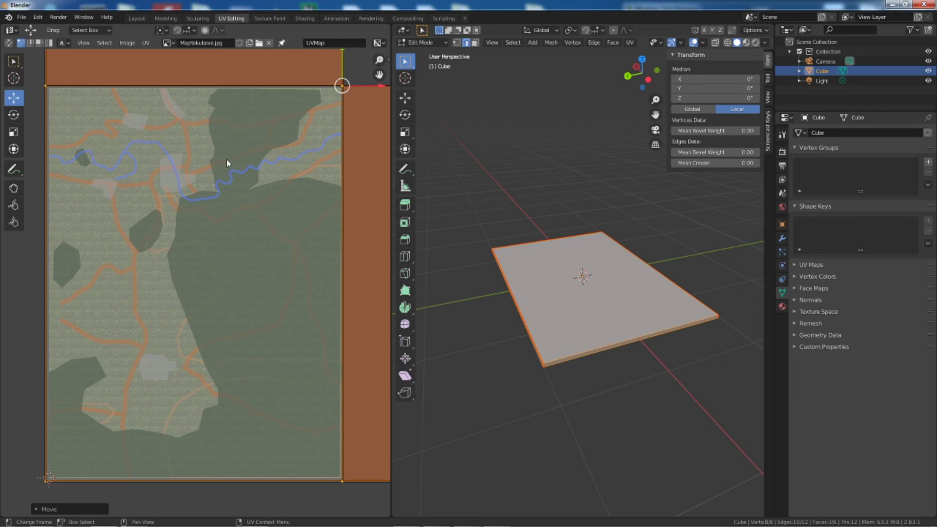
# Step: Scale the UV islands by about 0.99 to fit the map's edges exactly, and return to the Layout workspace
pyautogui.press('s')
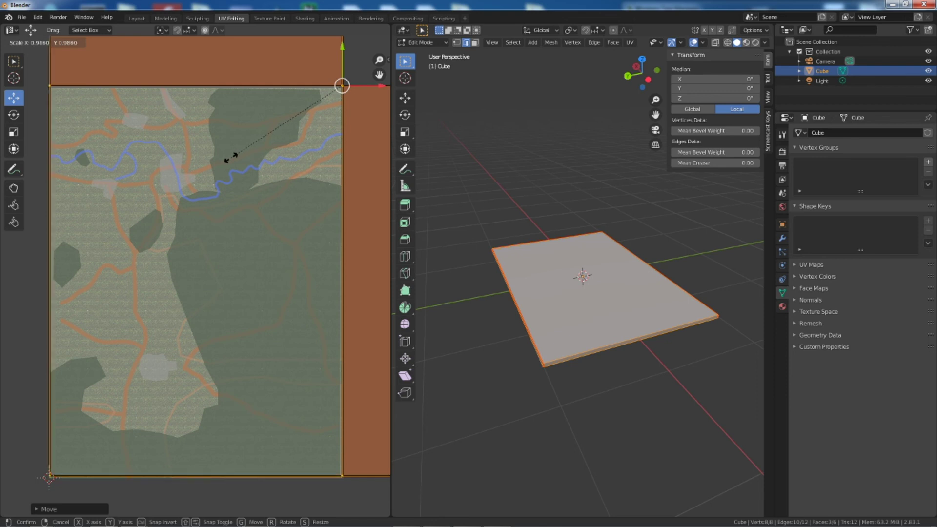
pyautogui.click(229, 159)
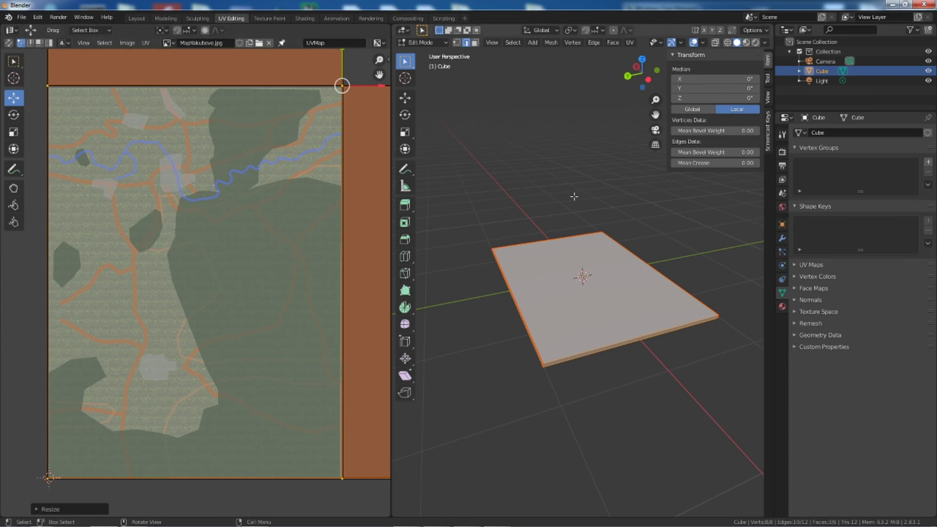
pyautogui.click(137, 18)
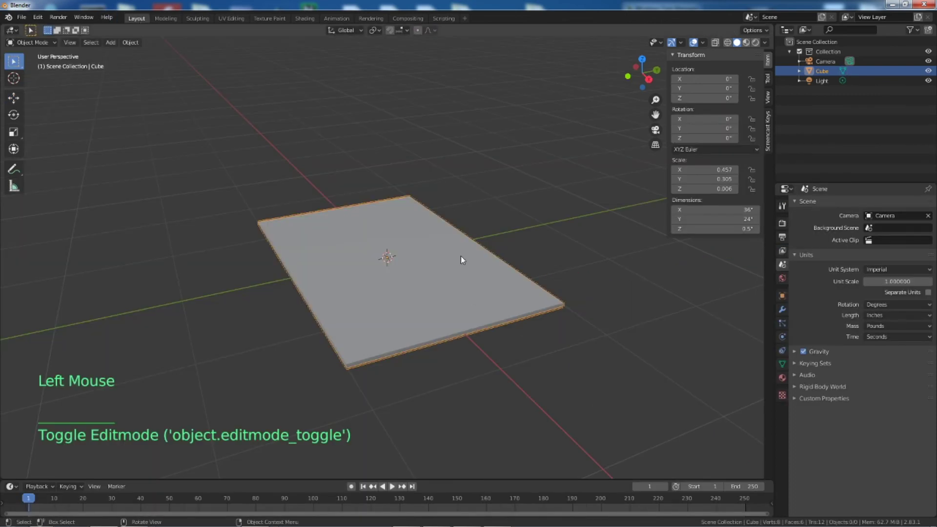
# Step: Switch the viewport to rendered shading and add an Image Texture node beside the Principled BSDF in the Shading workspace
pyautogui.click(755, 43)
pyautogui.tripleClick(756, 43)
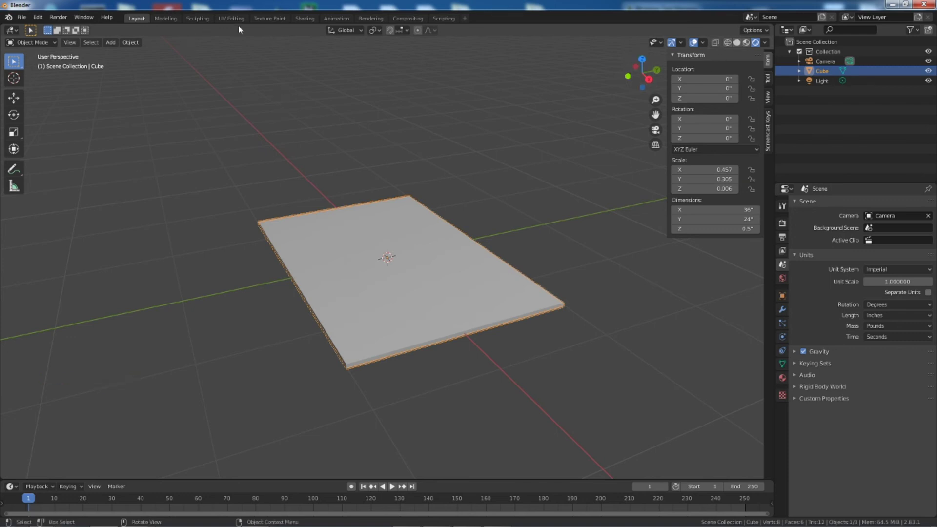
pyautogui.click(304, 18)
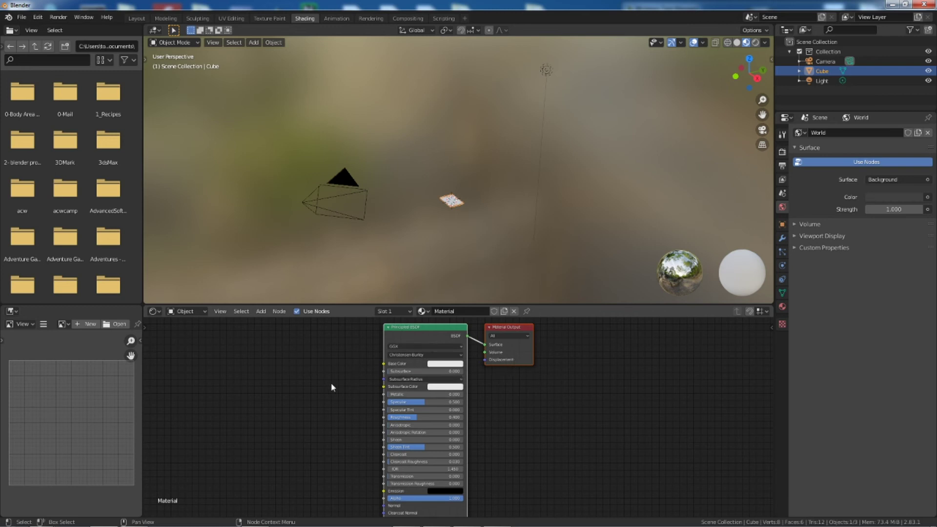
pyautogui.click(261, 312)
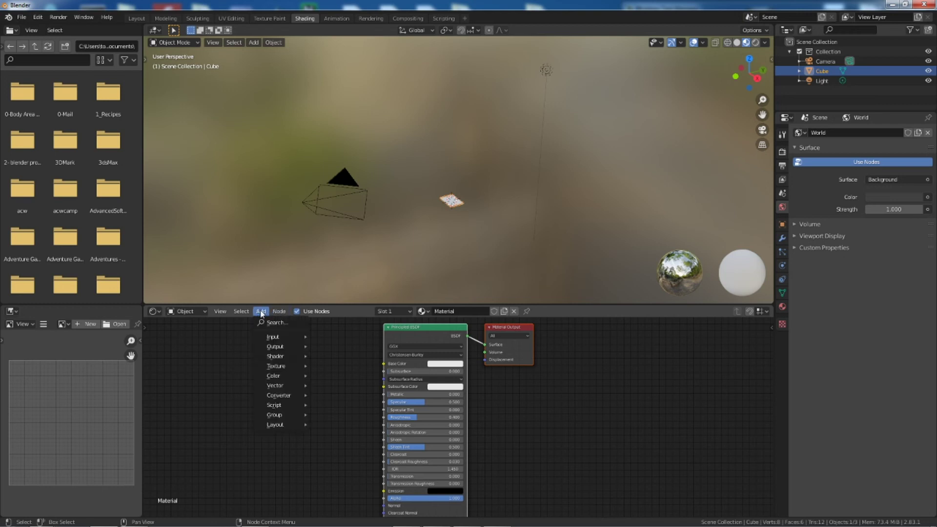
pyautogui.moveTo(276, 367)
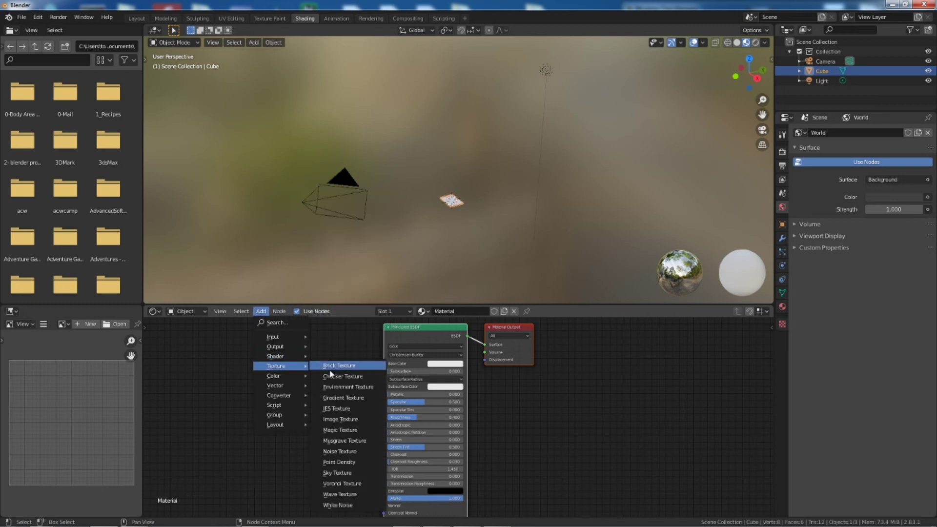
pyautogui.click(348, 415)
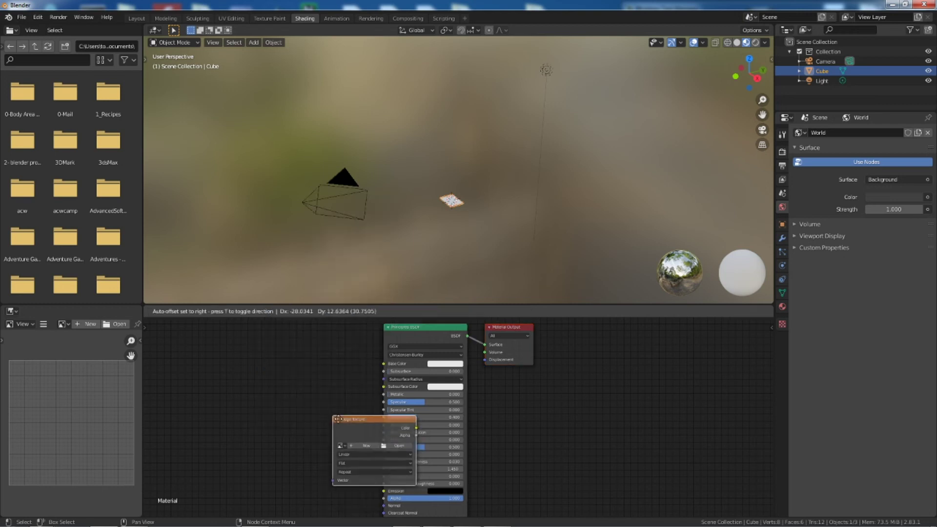
pyautogui.click(252, 338)
# Step: Try to load an image from the Making Maps folder into the Image Texture node
pyautogui.click(317, 365)
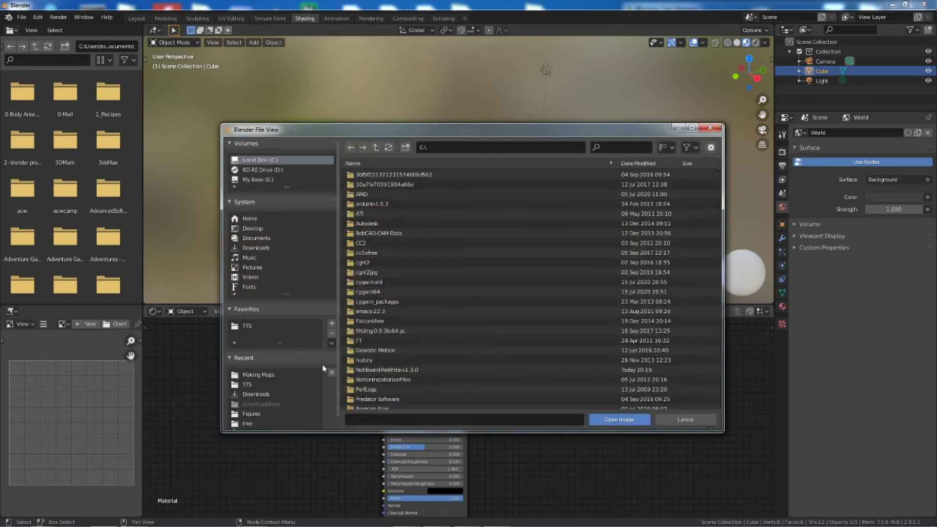
pyautogui.scroll(-3, 391, 339)
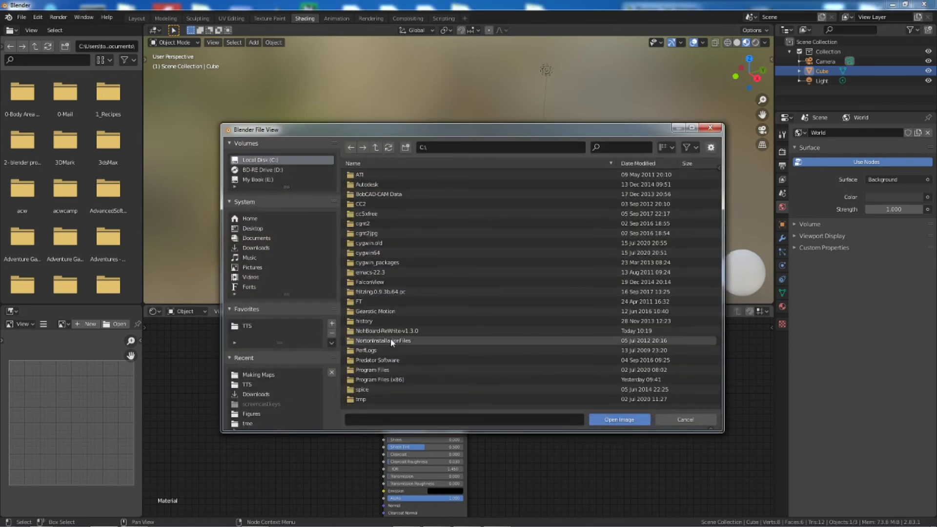
pyautogui.doubleClick(263, 375)
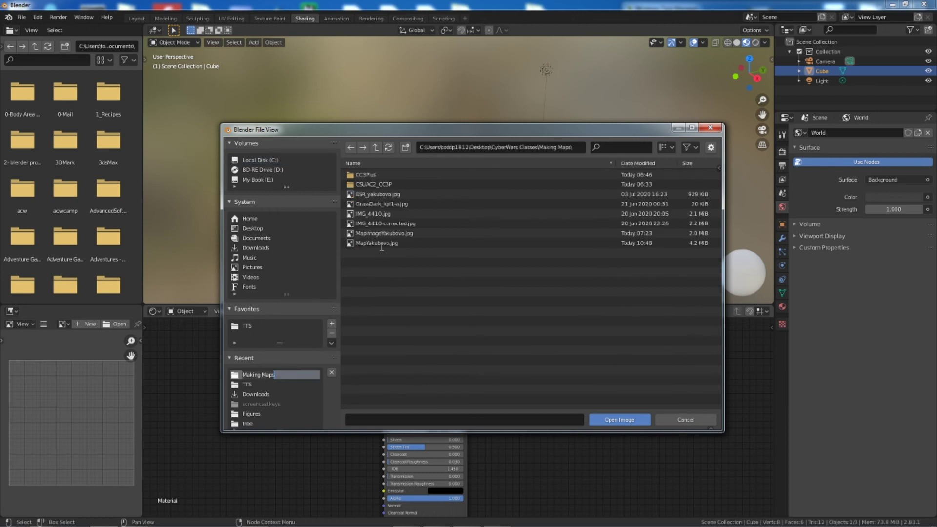
pyautogui.click(614, 421)
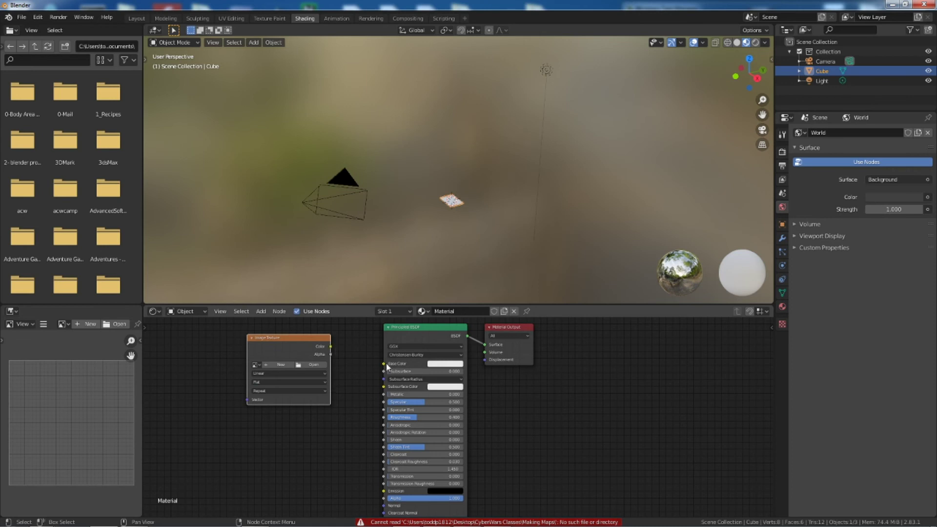
# Step: Link the Image Texture's Color output to the Principled BSDF's Base Color, and inspect the board with rendered shading in the Modeling workspace
pyautogui.moveTo(331, 346); pyautogui.dragTo(383, 363)
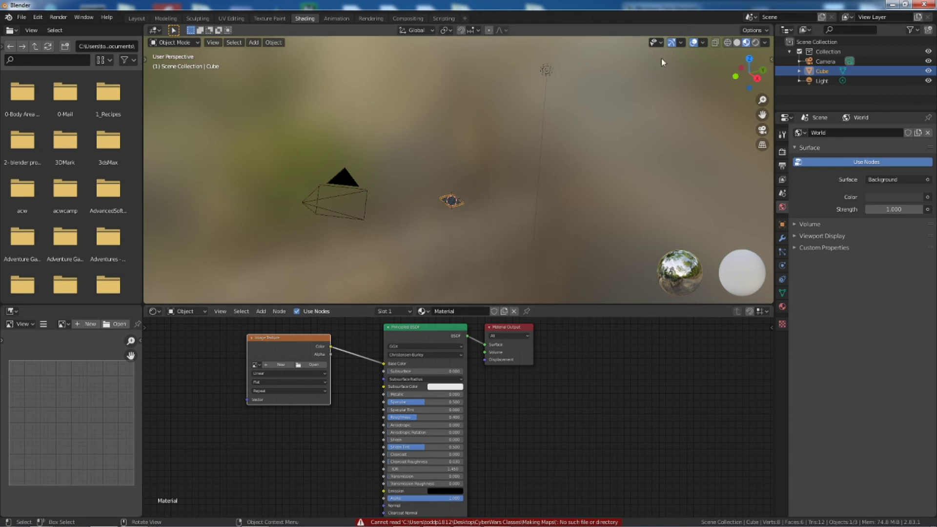
pyautogui.click(162, 19)
pyautogui.press('s')
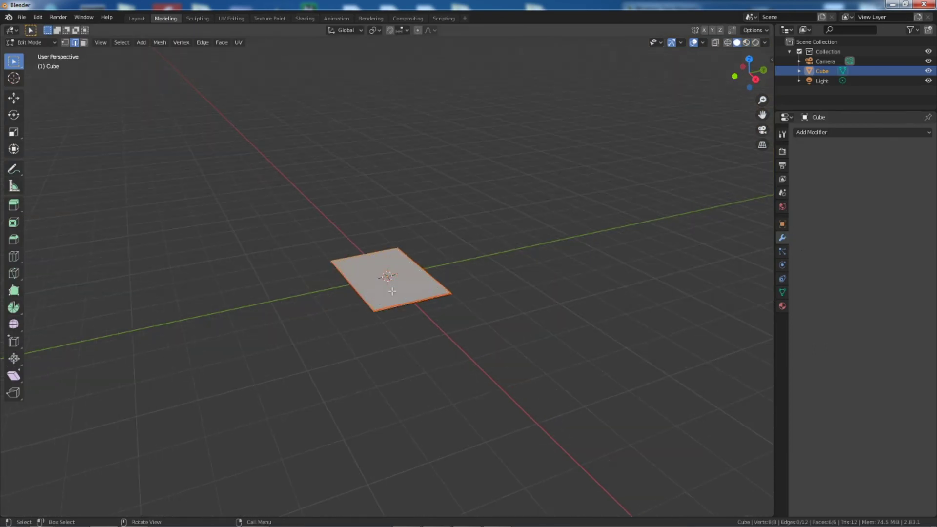
pyautogui.click(544, 178)
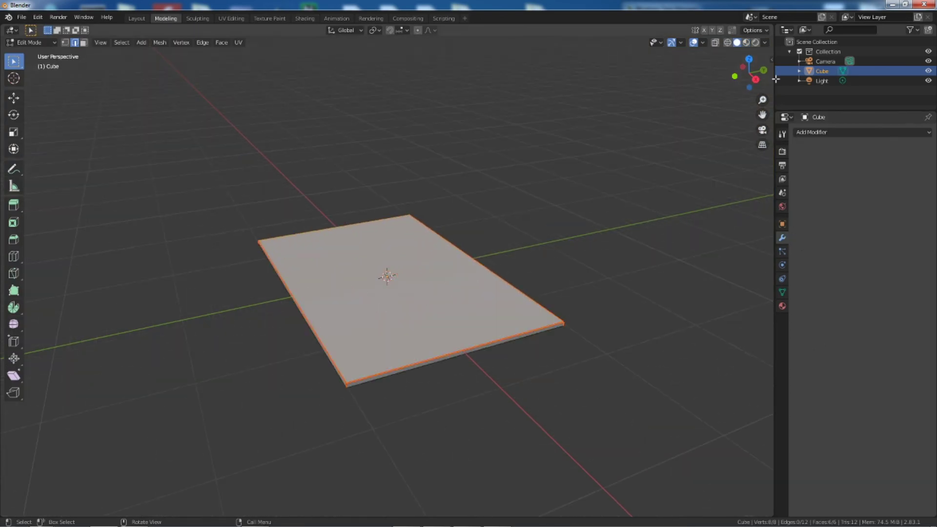
pyautogui.click(755, 42)
pyautogui.moveTo(472, 295)
pyautogui.mouseDown(button='middle')
pyautogui.moveTo(487, 295)
pyautogui.moveTo(489, 316)
pyautogui.moveTo(471, 234)
pyautogui.moveTo(491, 205)
pyautogui.moveTo(536, 234)
pyautogui.moveTo(536, 262)
pyautogui.moveTo(385, 259)
pyautogui.moveTo(385, 278)
pyautogui.moveTo(482, 318)
pyautogui.moveTo(445, 326)
pyautogui.mouseUp(button='middle')
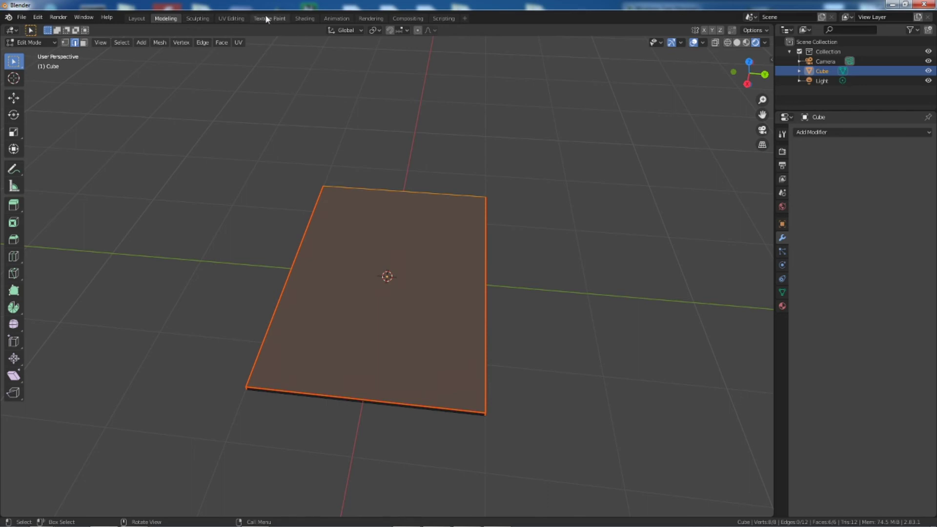
# Step: Load MapYakubovo.jpg from the Making Maps folder into the Image Texture node, and inspect the textured board in the Layout workspace
pyautogui.click(305, 19)
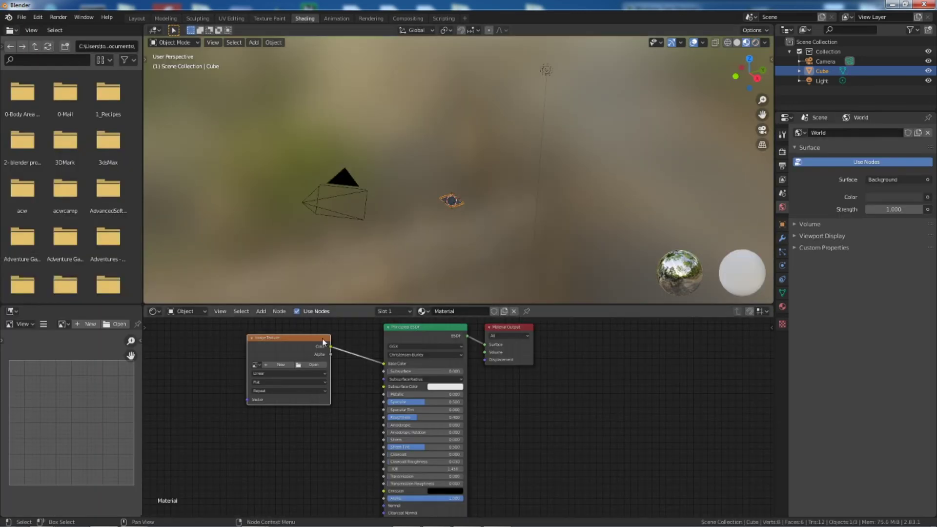
pyautogui.click(313, 364)
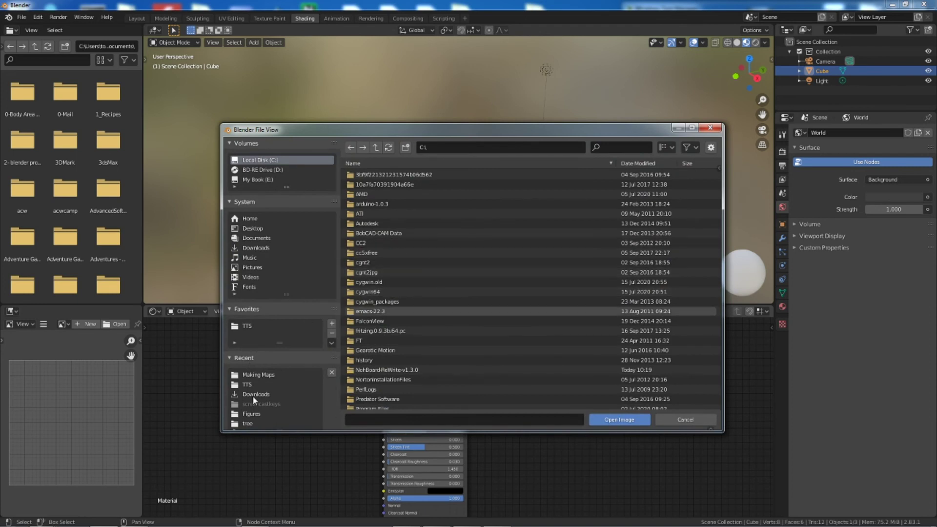
pyautogui.click(258, 376)
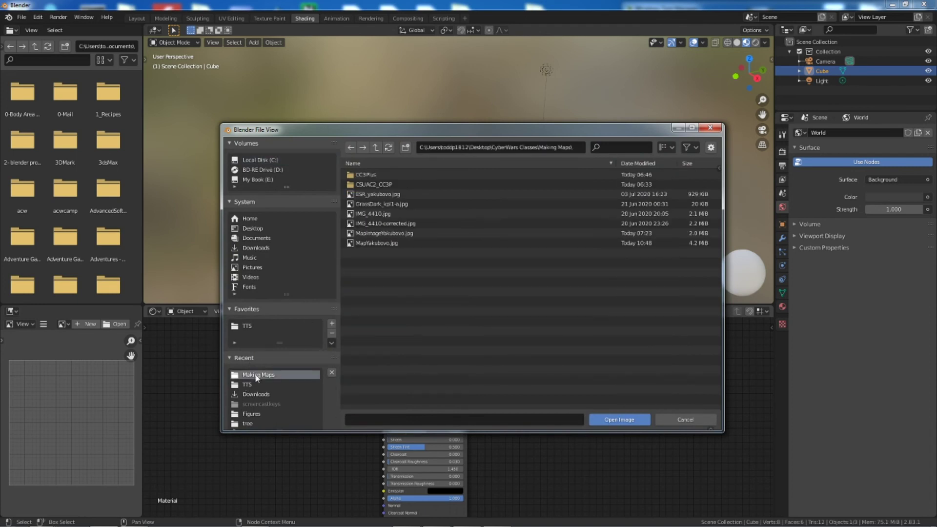
pyautogui.click(375, 243)
pyautogui.click(611, 419)
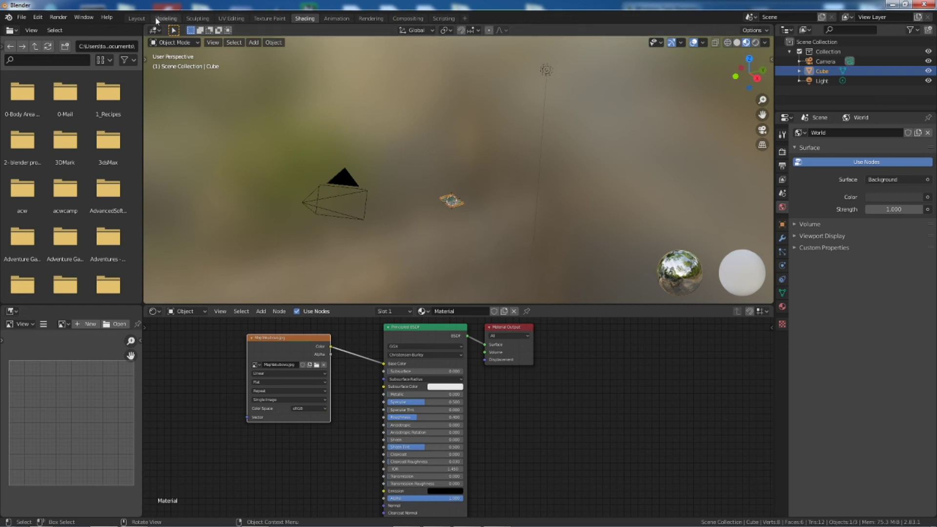
pyautogui.click(137, 19)
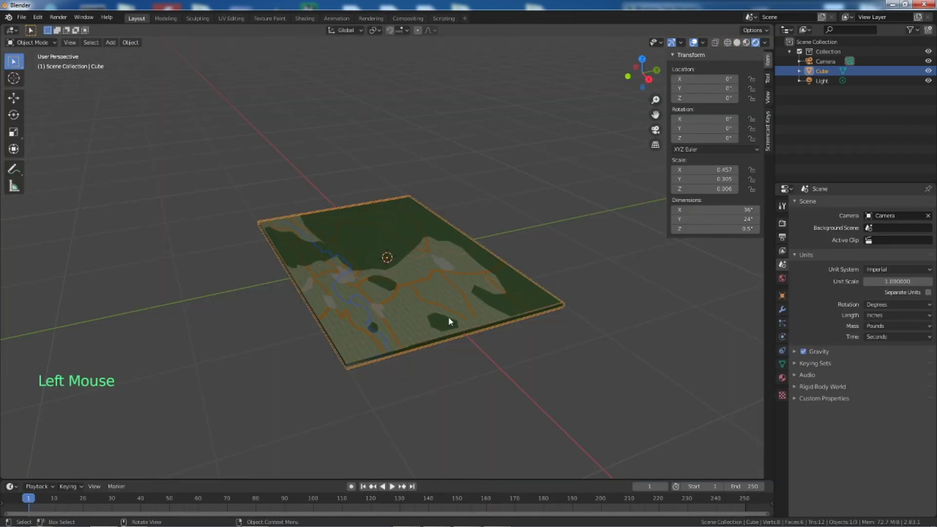
pyautogui.moveTo(461, 323); pyautogui.dragTo(437, 358, button='middle')
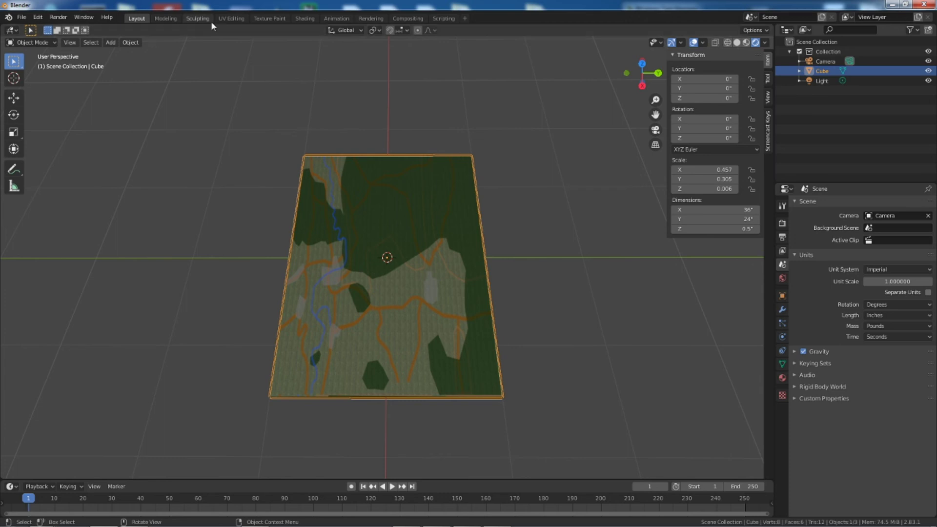
# Step: In the UV Editing workspace, rotate the UV islands by 90° and scale them by about 1.33 to span the map's height
pyautogui.click(228, 18)
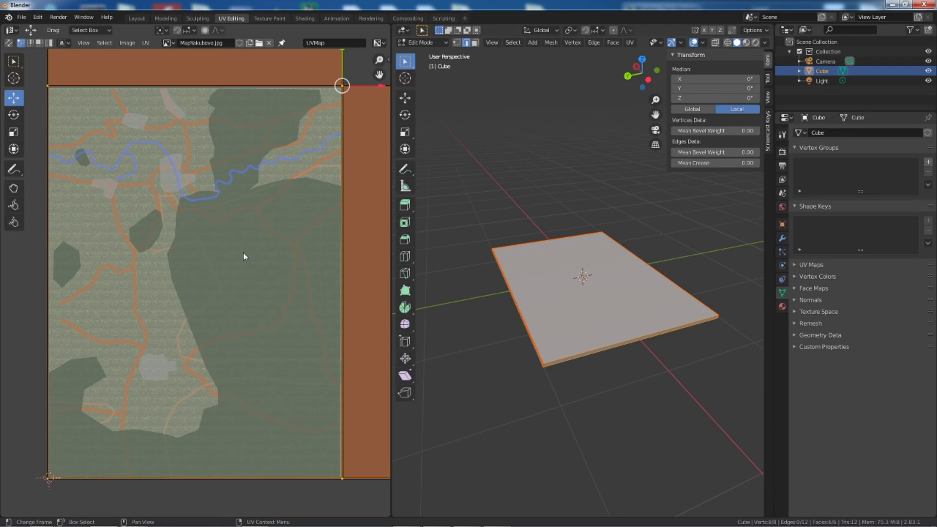
pyautogui.click(15, 116)
pyautogui.moveTo(373, 108); pyautogui.dragTo(288, 141)
pyautogui.click(61, 508)
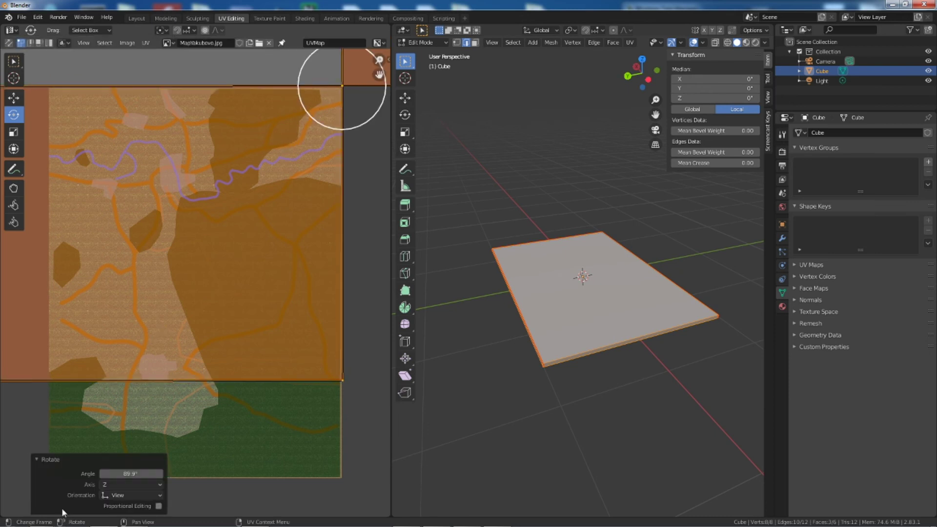
pyautogui.click(140, 473)
pyautogui.write('90')
pyautogui.press('Return')
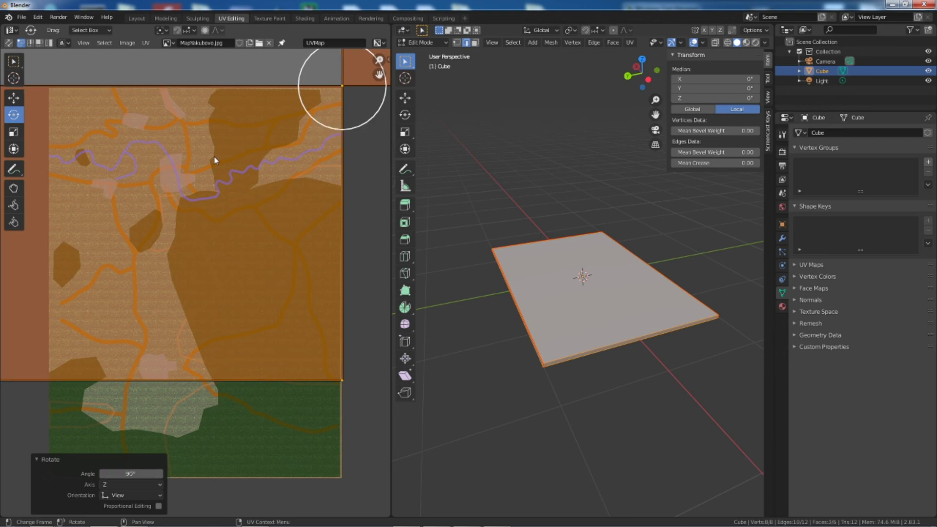
pyautogui.press('s')
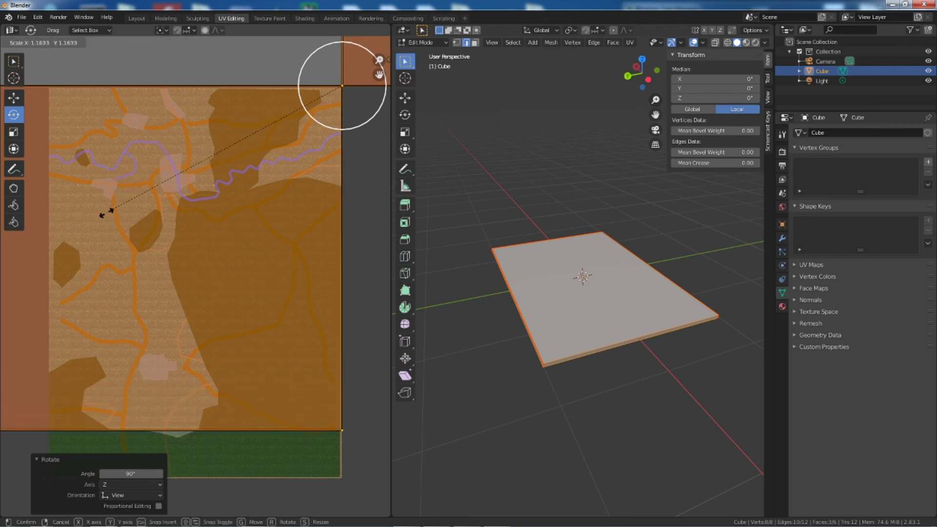
pyautogui.click(82, 233)
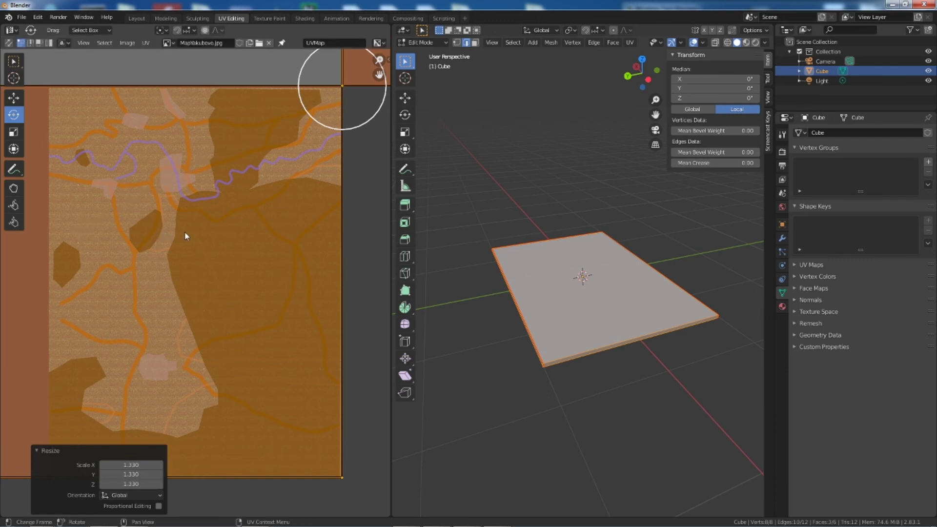
# Step: Move the left edge of the UV island over the map about 30.9 inches in X onto the map's left edge
pyautogui.scroll(-4, 188, 233)
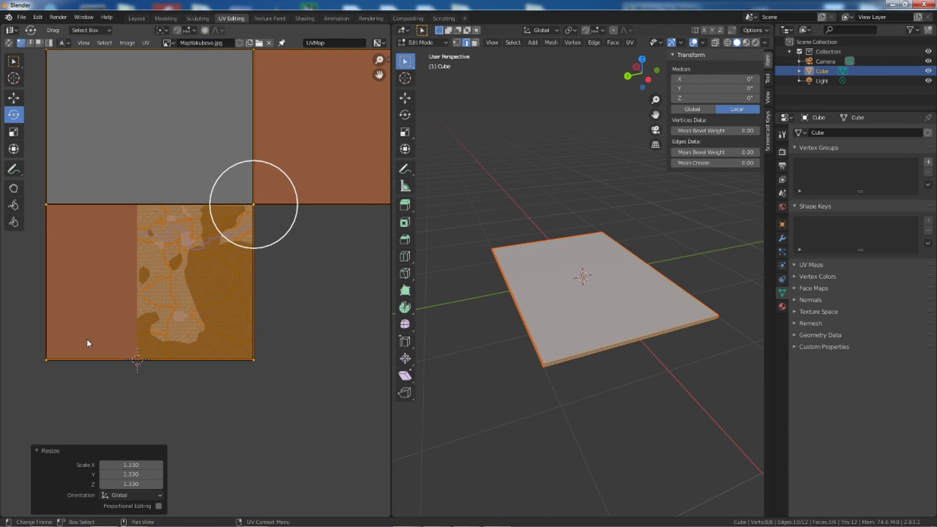
pyautogui.click(47, 359)
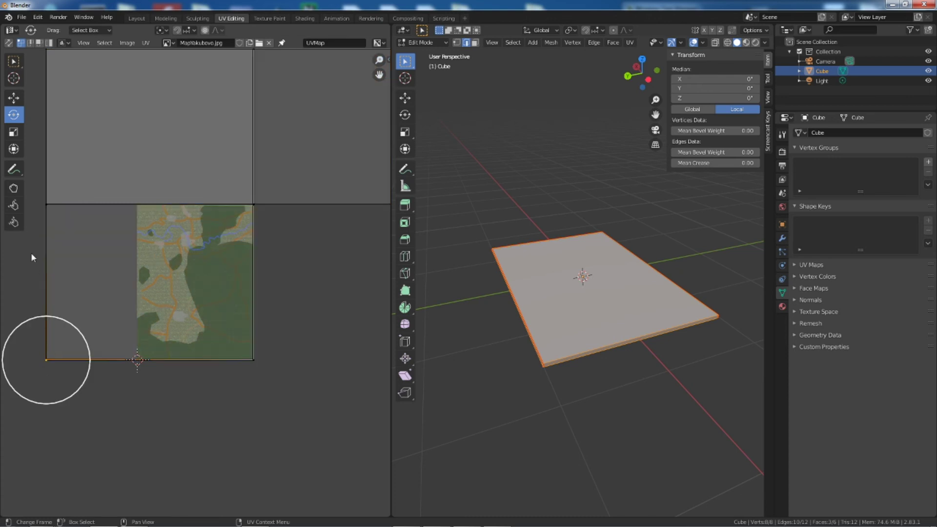
pyautogui.click(14, 98)
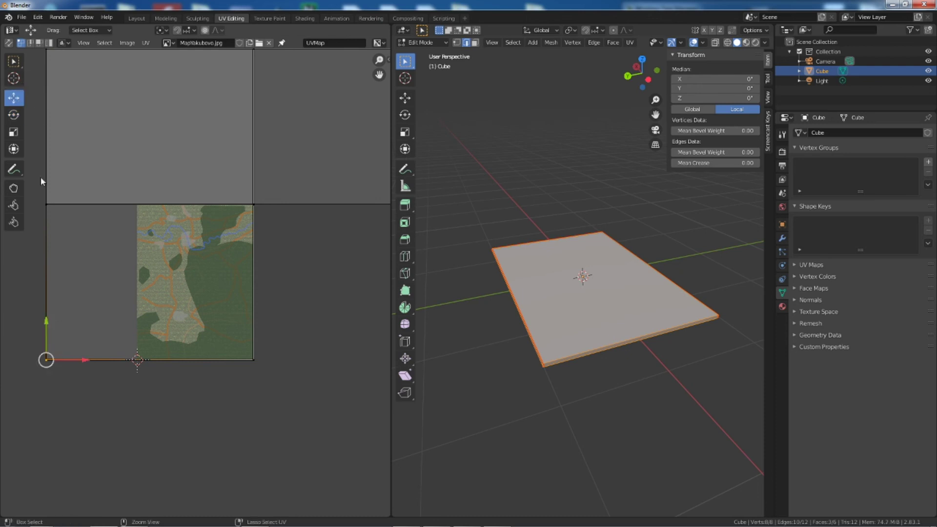
pyautogui.keyDown('shift'); pyautogui.click(46, 205); pyautogui.keyUp('shift')
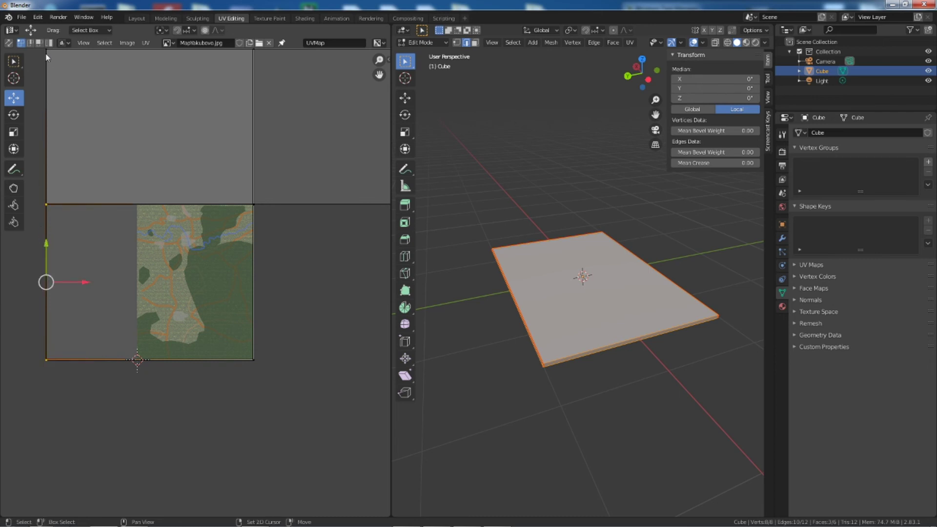
pyautogui.click(46, 204)
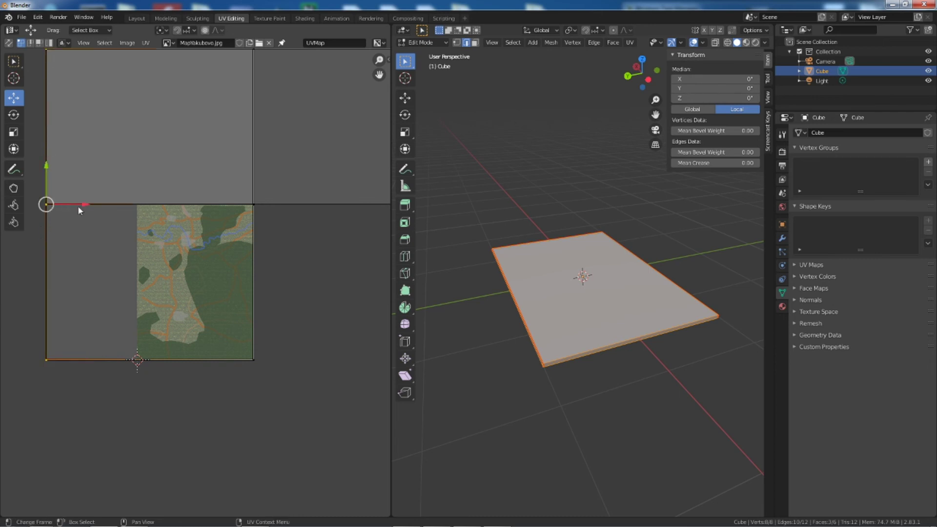
pyautogui.moveTo(87, 204); pyautogui.dragTo(183, 211)
pyautogui.scroll(6, 139, 259)
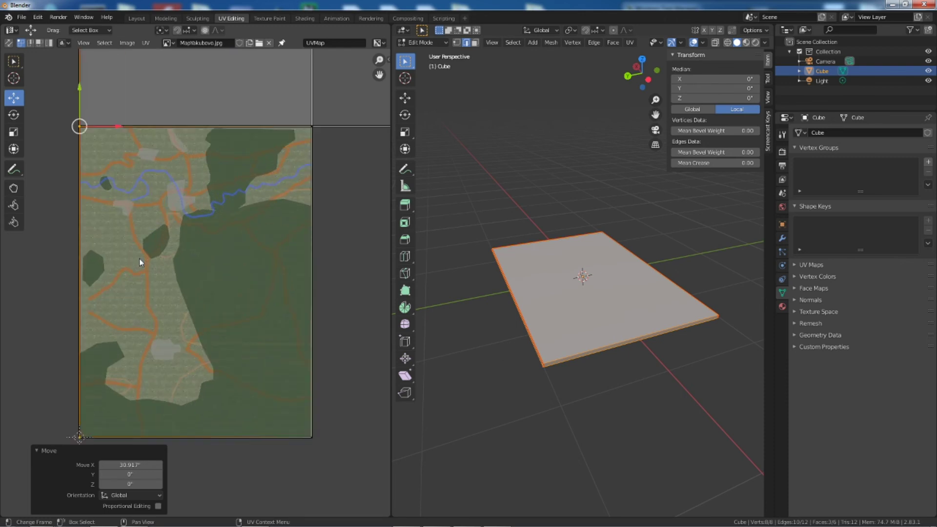
# Step: Lower the top edge of the UV island about 0.33 inches onto the map's upper edge, and return to the Layout workspace
pyautogui.scroll(-2, 139, 263)
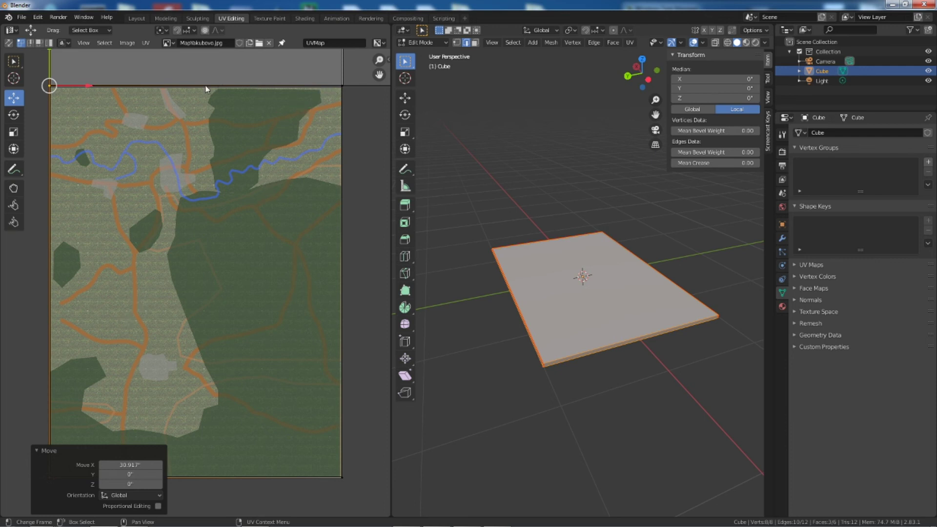
pyautogui.click(342, 85)
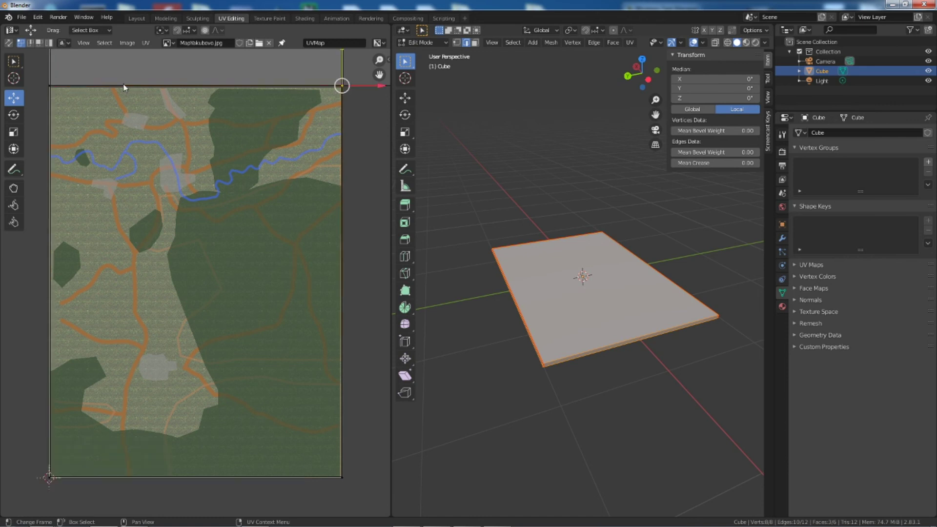
pyautogui.keyDown('shift'); pyautogui.click(50, 88); pyautogui.keyUp('shift')
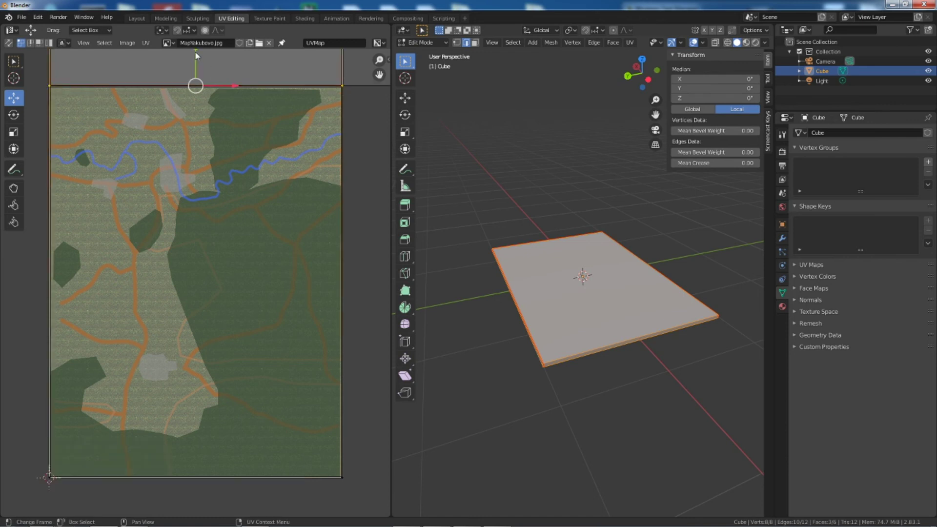
pyautogui.moveTo(195, 55); pyautogui.dragTo(193, 57)
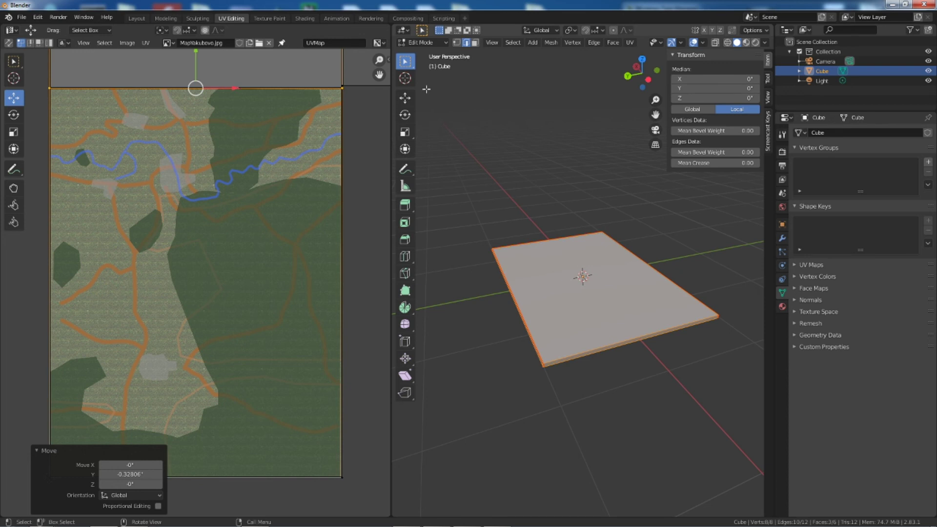
pyautogui.click(136, 18)
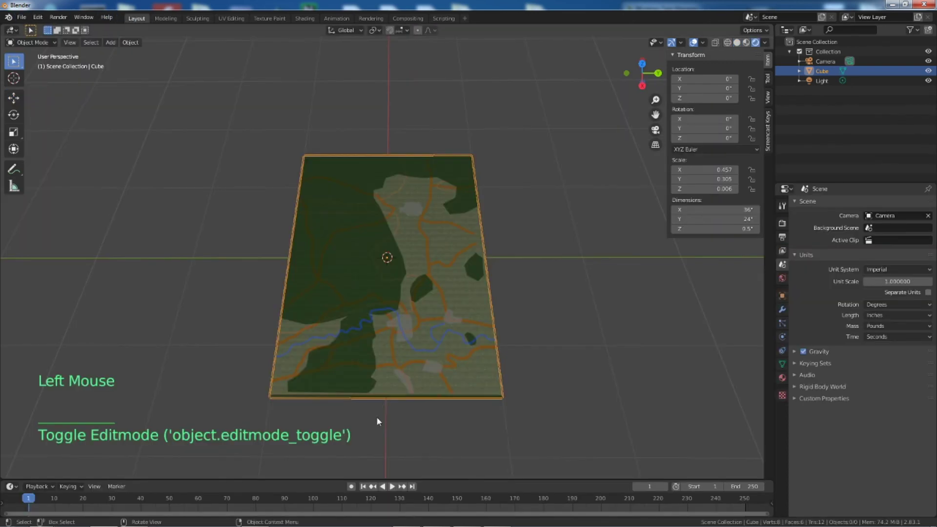
# Step: Set the Specular value of the board's material to 0 to remove the glare from the map
pyautogui.moveTo(497, 365); pyautogui.dragTo(466, 329, button='middle')
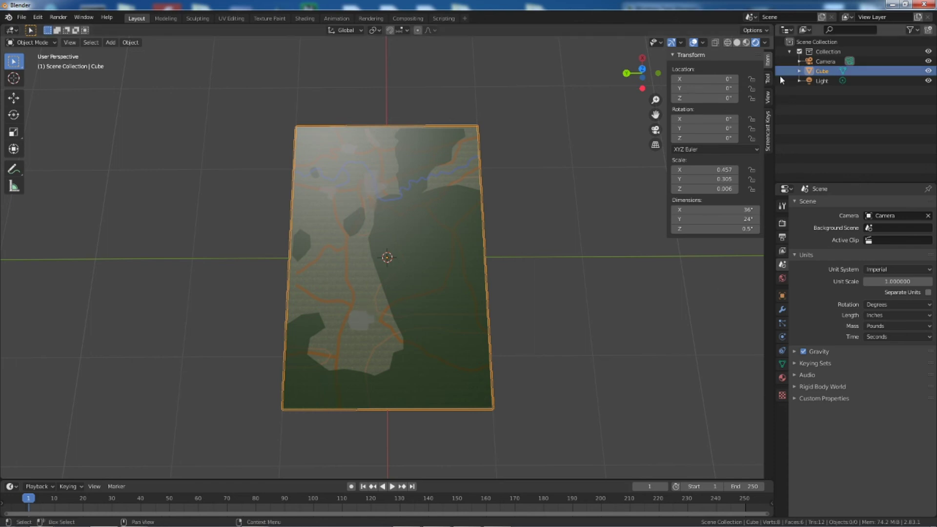
pyautogui.click(783, 379)
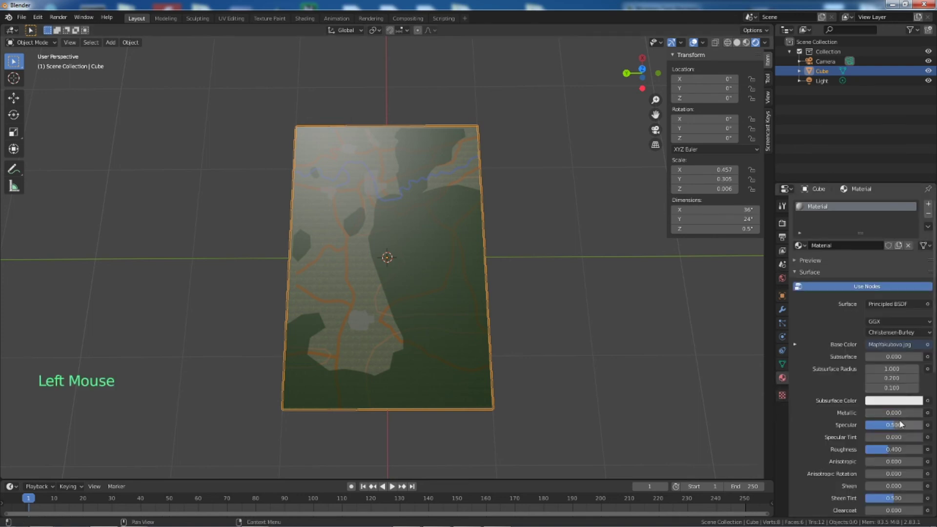
pyautogui.moveTo(893, 431); pyautogui.dragTo(867, 431)
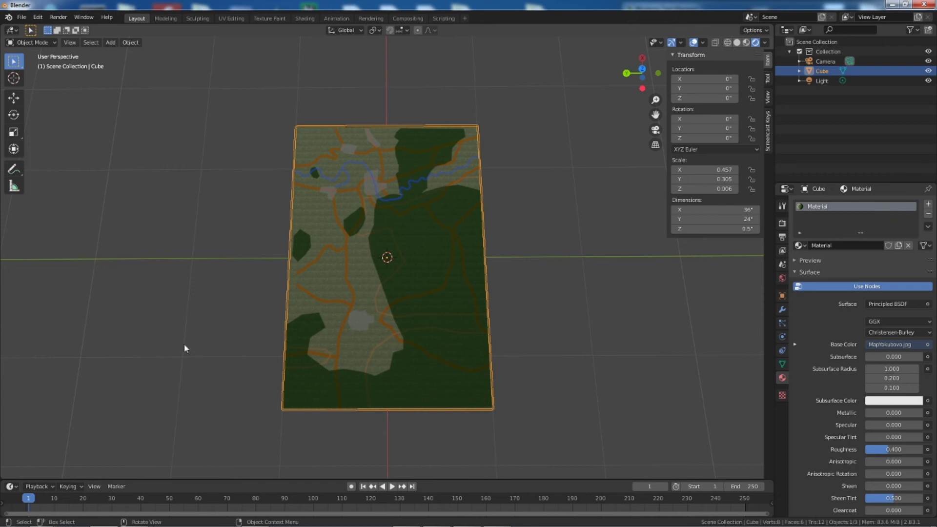
pyautogui.moveTo(398, 350)
pyautogui.mouseDown(button='middle')
pyautogui.moveTo(410, 315)
pyautogui.moveTo(418, 328)
pyautogui.moveTo(405, 343)
pyautogui.moveTo(404, 334)
pyautogui.mouseUp(button='middle')
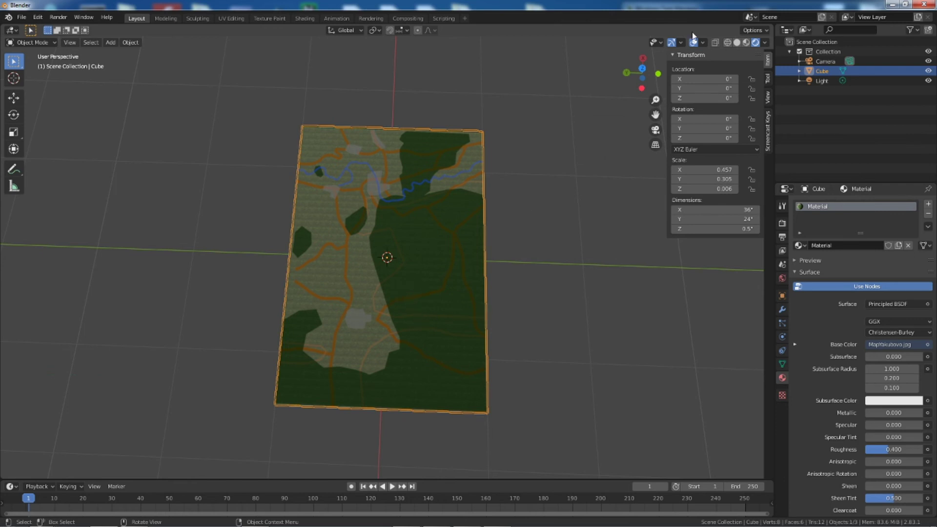
# Step: Display the viewport in Solid shading and enter Edit Mode on the board
pyautogui.click(736, 43)
pyautogui.moveTo(359, 315); pyautogui.dragTo(384, 313, button='middle')
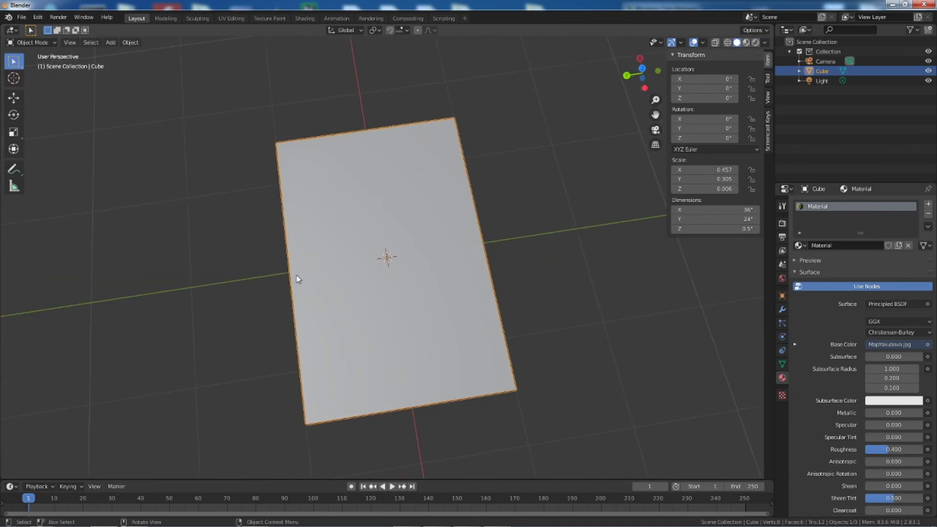
pyautogui.hotkey('ctrl', 'r')
pyautogui.press('Tab')
pyautogui.hotkey('ctrl', 'r')
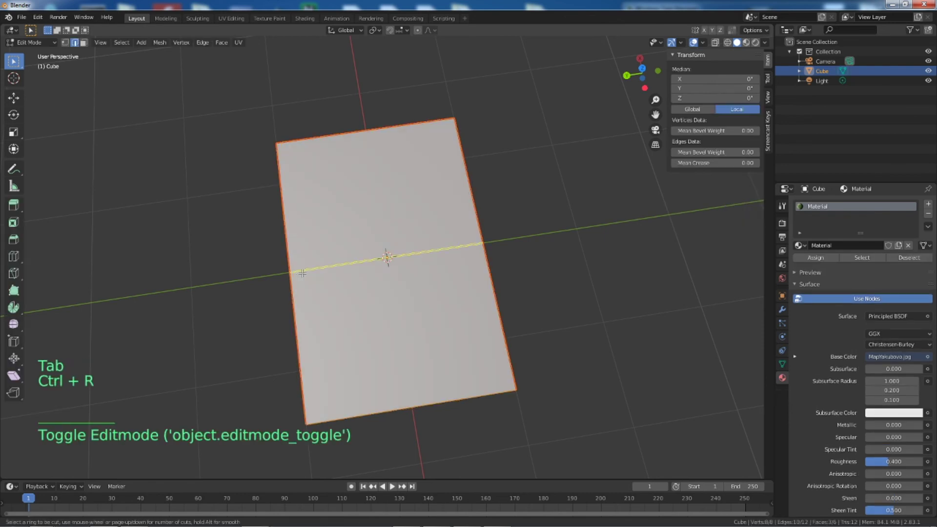
pyautogui.click(303, 273)
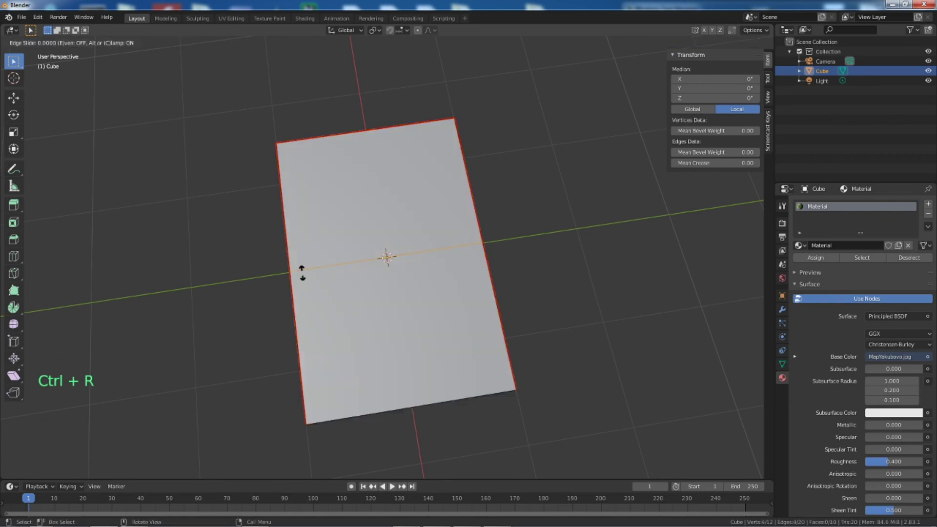
pyautogui.rightClick(300, 296)
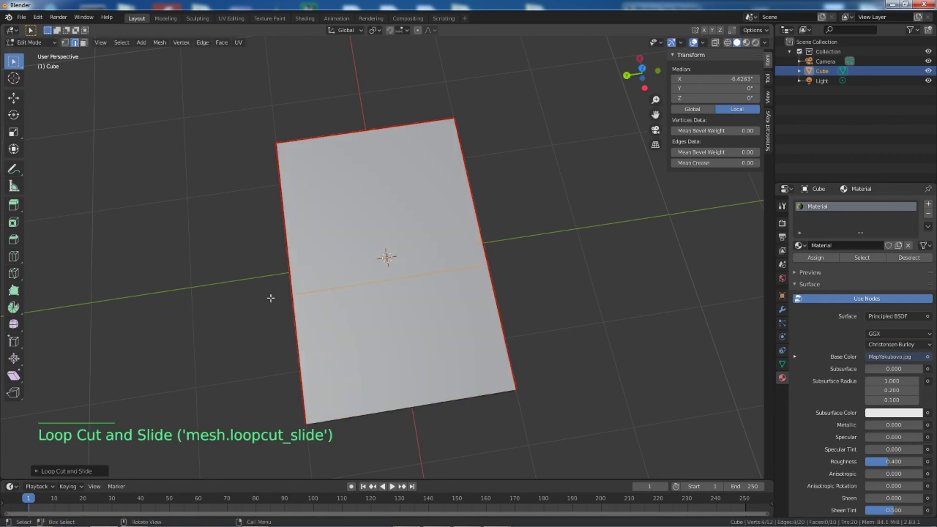
pyautogui.hotkey('ctrl', 'z')
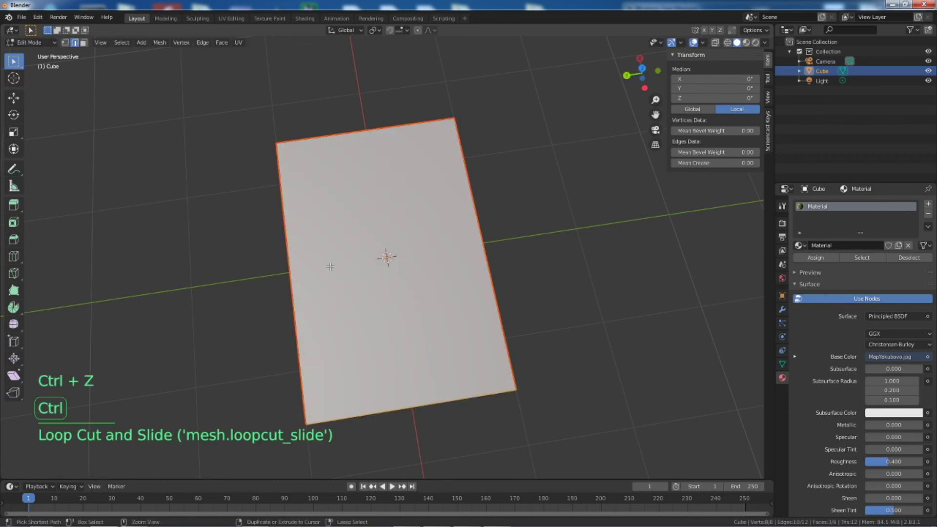
# Step: Add loop cuts across the board's width, spaced along its 36-inch length, with the number of cuts set to 72
pyautogui.hotkey('ctrl', 'r')
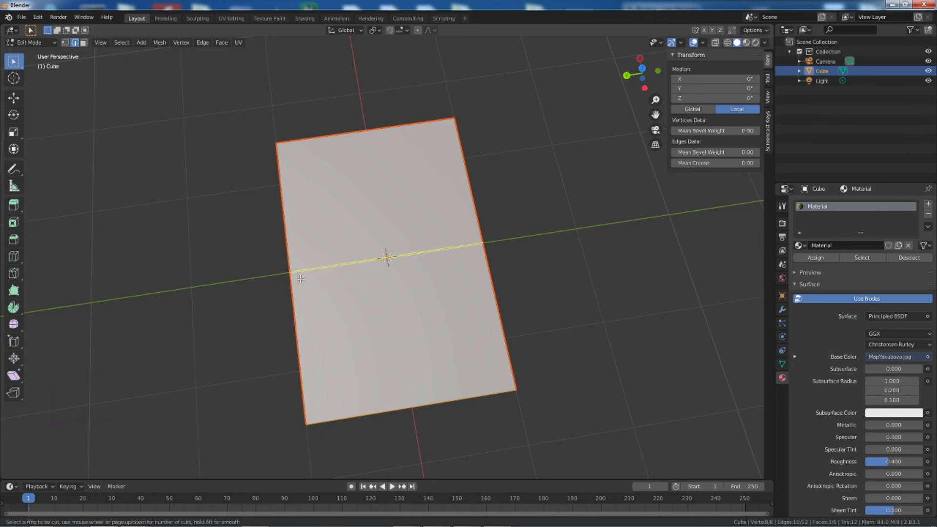
pyautogui.scroll(2, 302, 278)
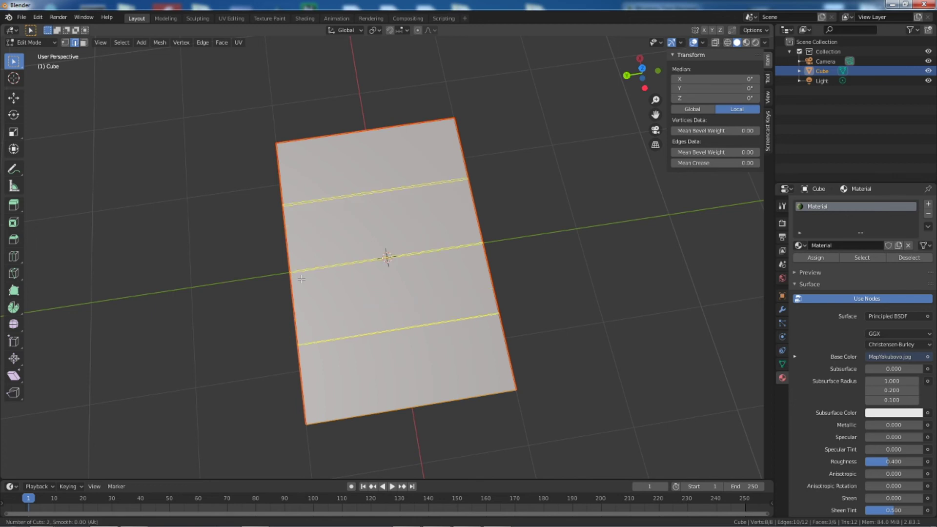
pyautogui.click(301, 278)
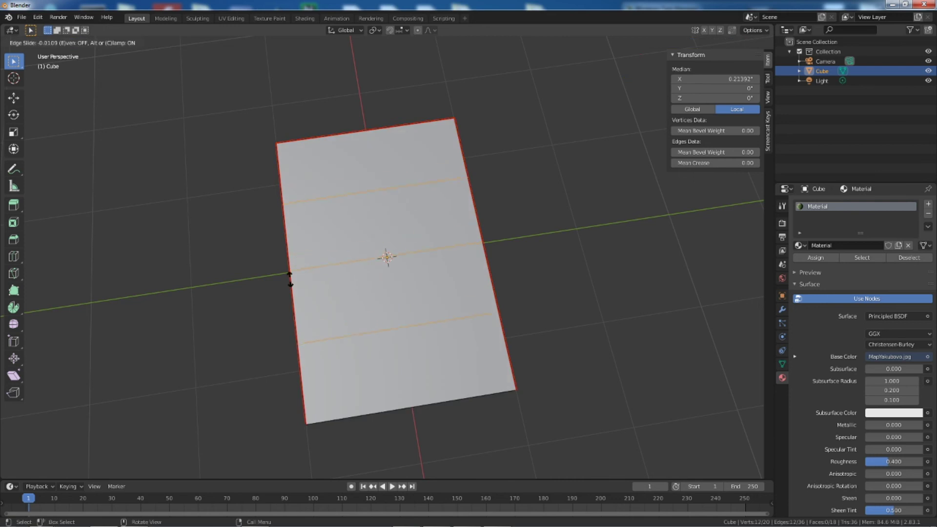
pyautogui.click(291, 280)
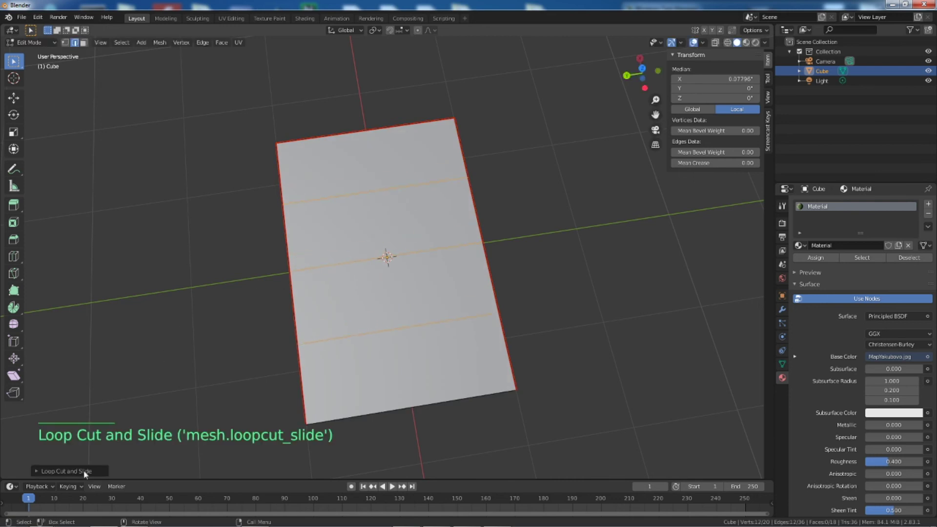
pyautogui.click(85, 471)
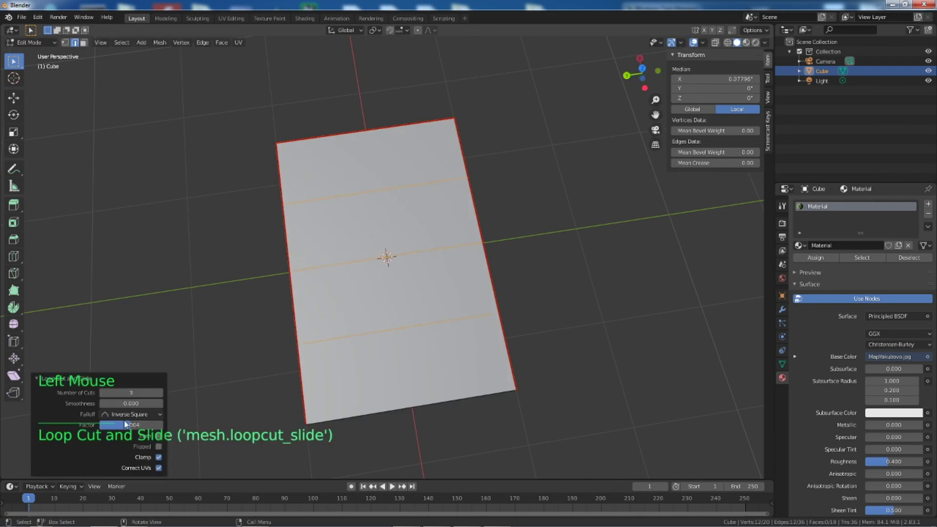
pyautogui.doubleClick(143, 391)
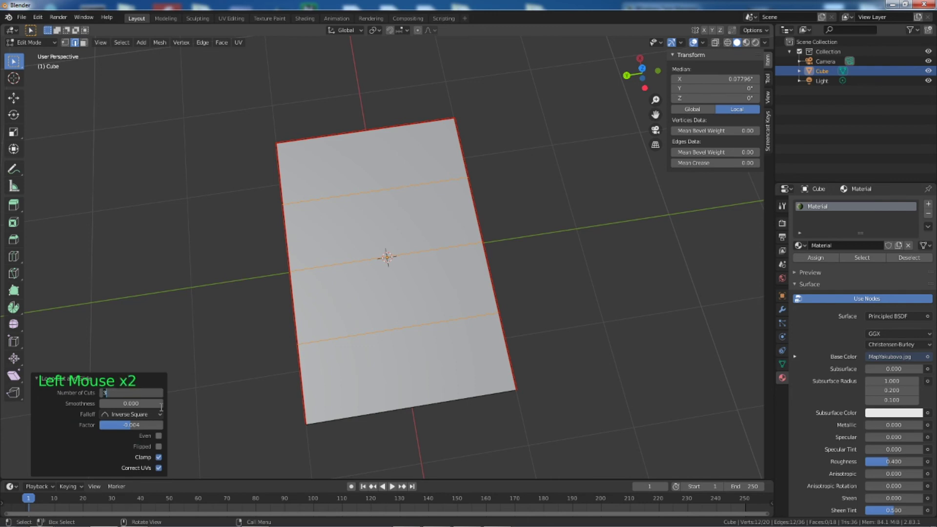
pyautogui.write('72')
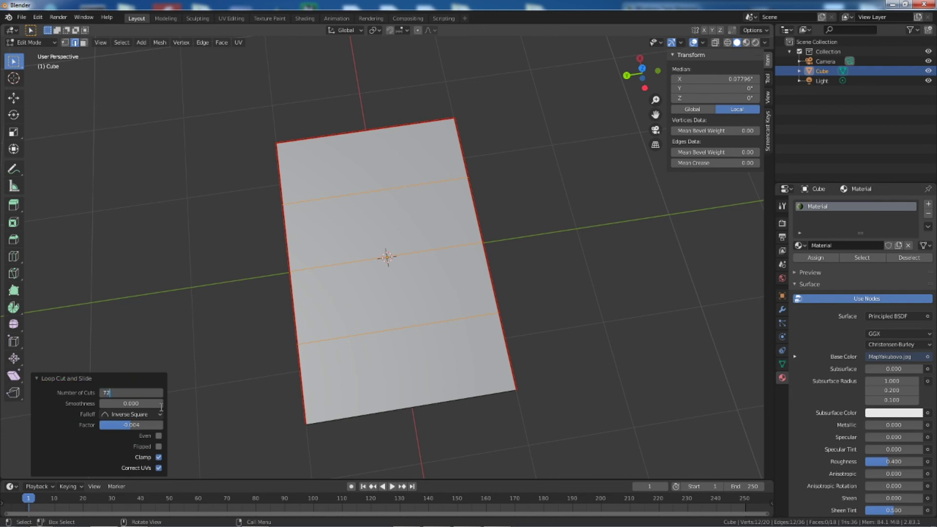
pyautogui.press('Return')
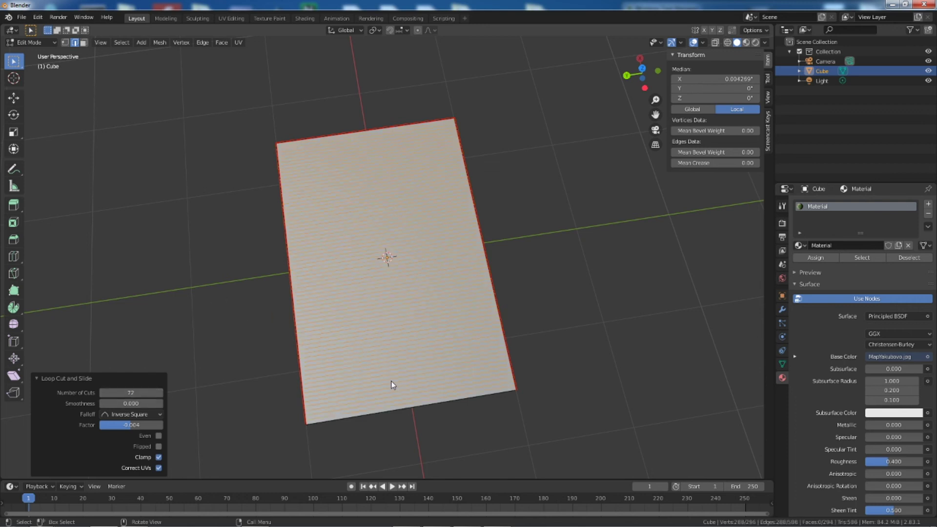
# Step: Try changing the number of crosswise loop cuts on the board to 24
pyautogui.hotkey('ctrl', 'r')
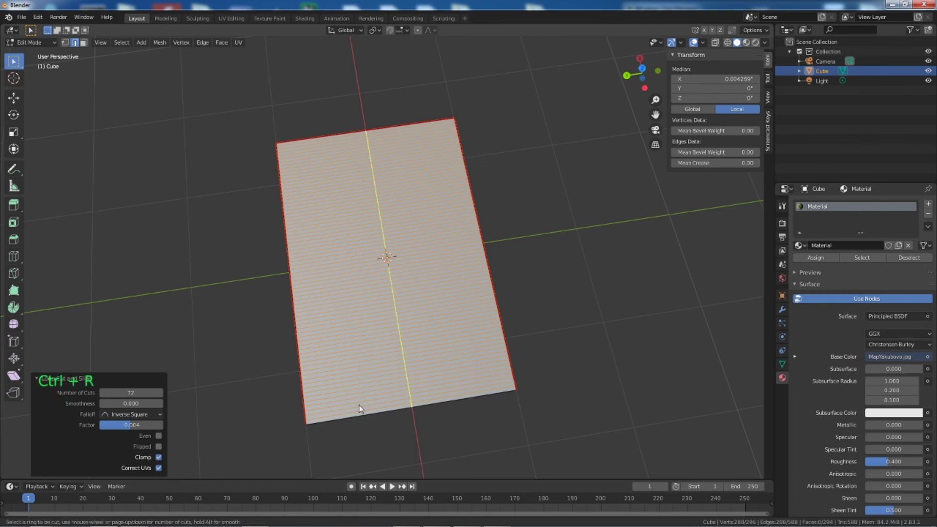
pyautogui.press('Escape')
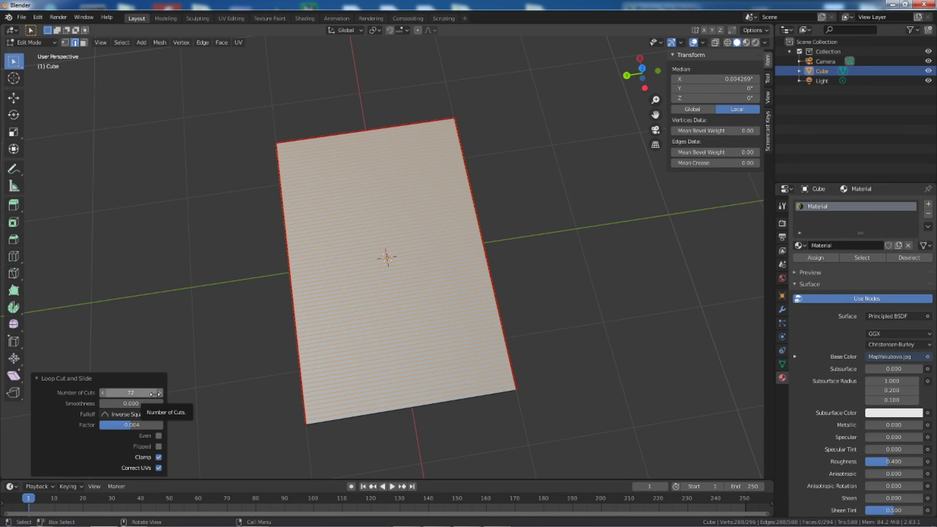
pyautogui.press('2')
pyautogui.press('4')
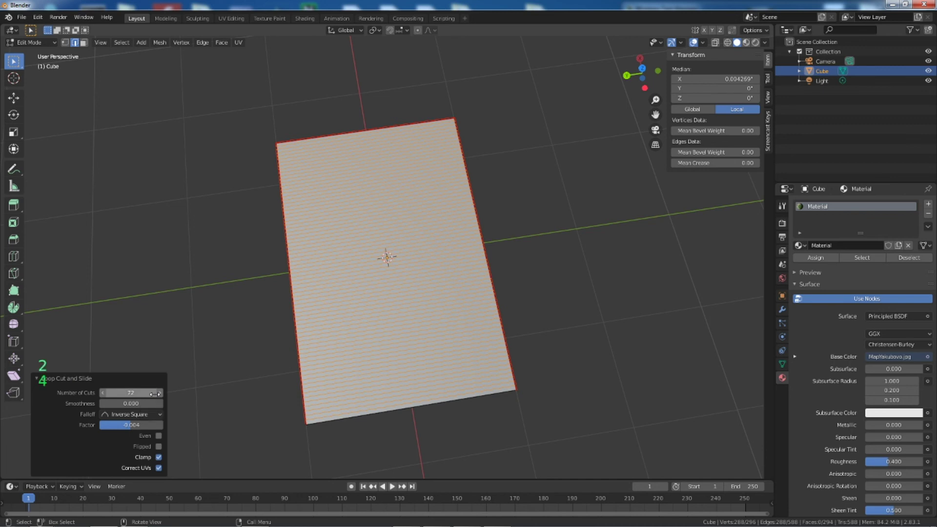
pyautogui.click(152, 394)
pyautogui.click(147, 393)
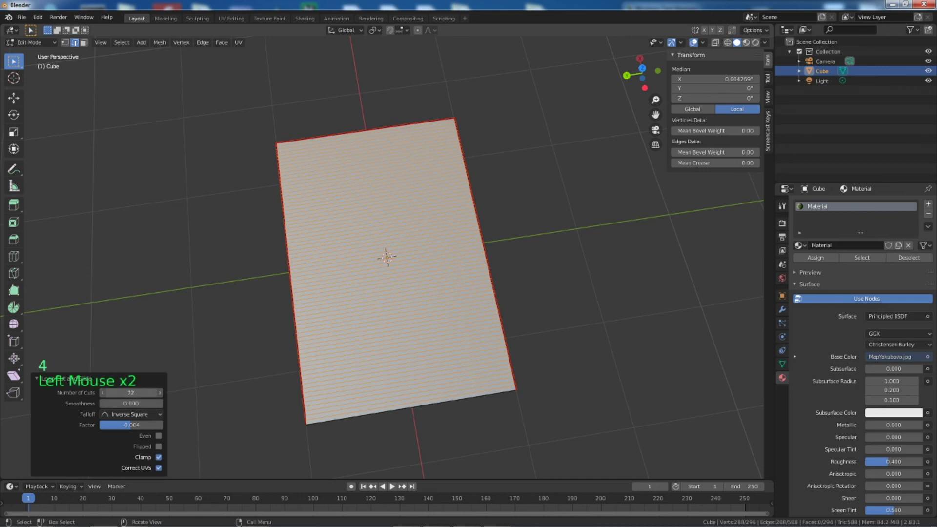
pyautogui.write('24')
pyautogui.press('Tab')
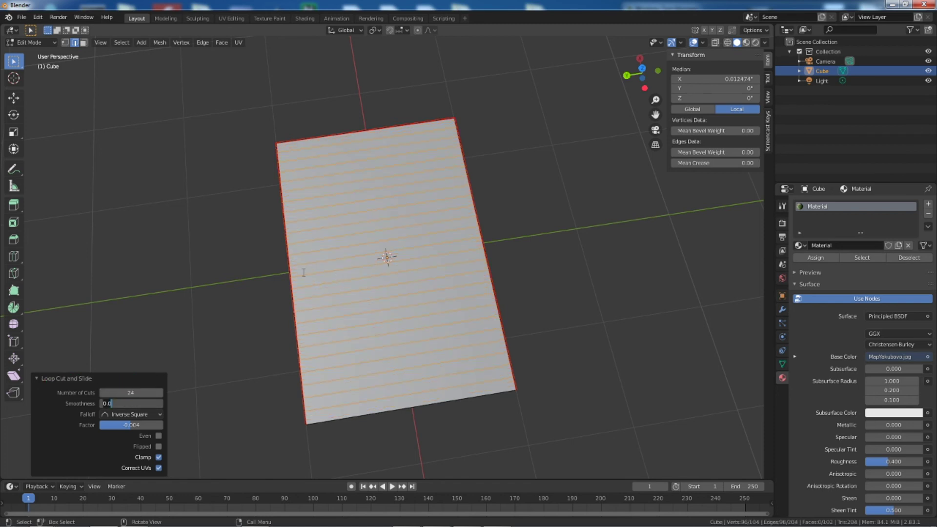
pyautogui.press('ctrl')
pyautogui.press('Return')
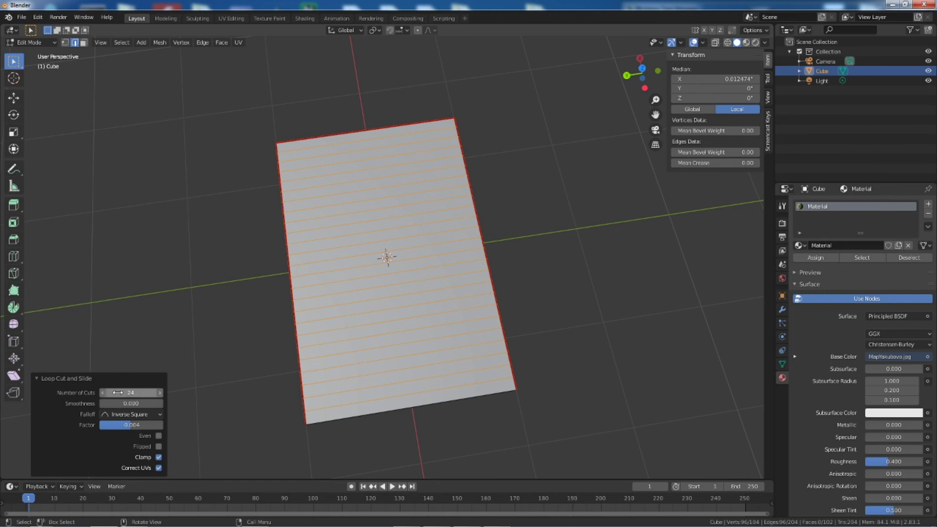
# Step: Set the number of crosswise loop cuts on the board back to 72
pyautogui.press('7')
pyautogui.press('2')
pyautogui.press('Return')
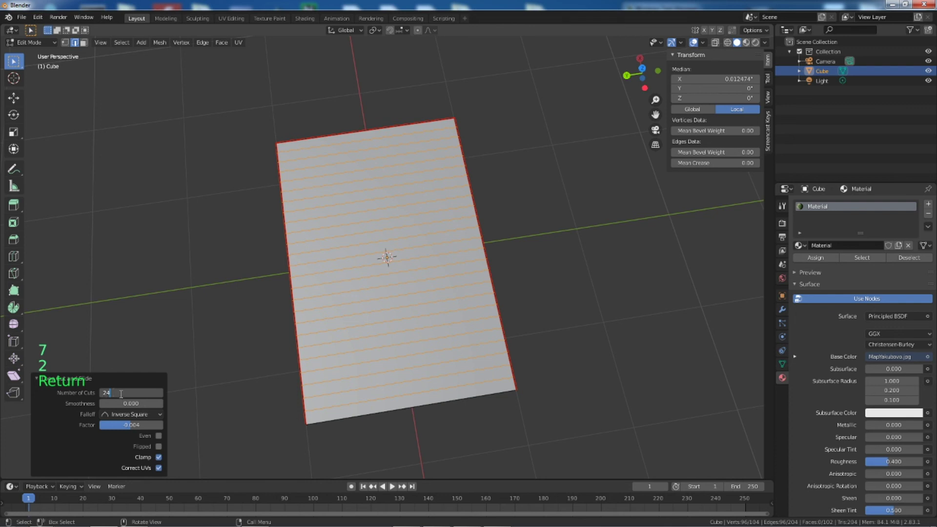
pyautogui.press('BackSpace')
pyautogui.press('BackSpace')
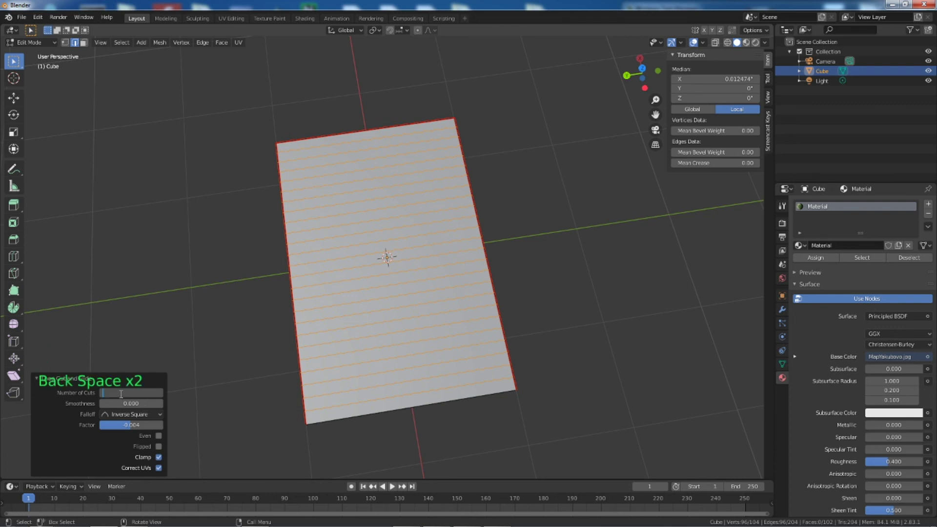
pyautogui.press('Return')
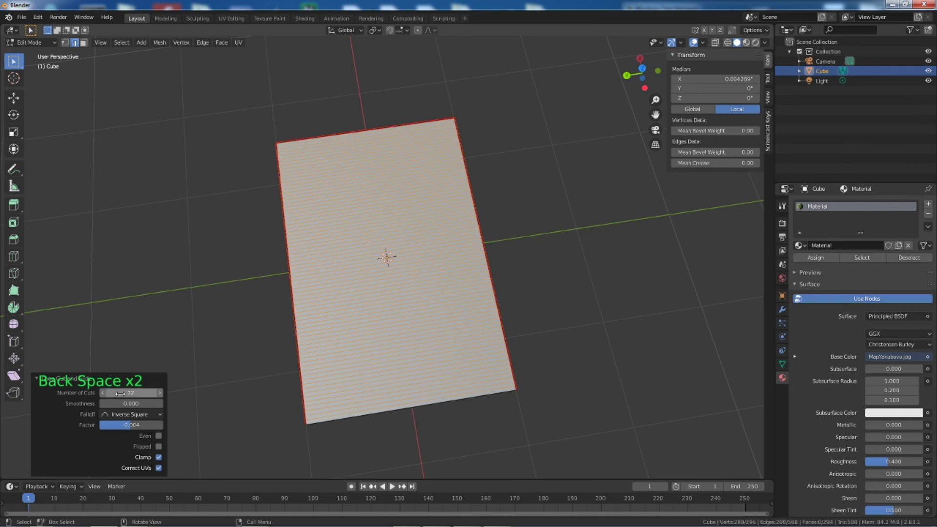
pyautogui.click(212, 381)
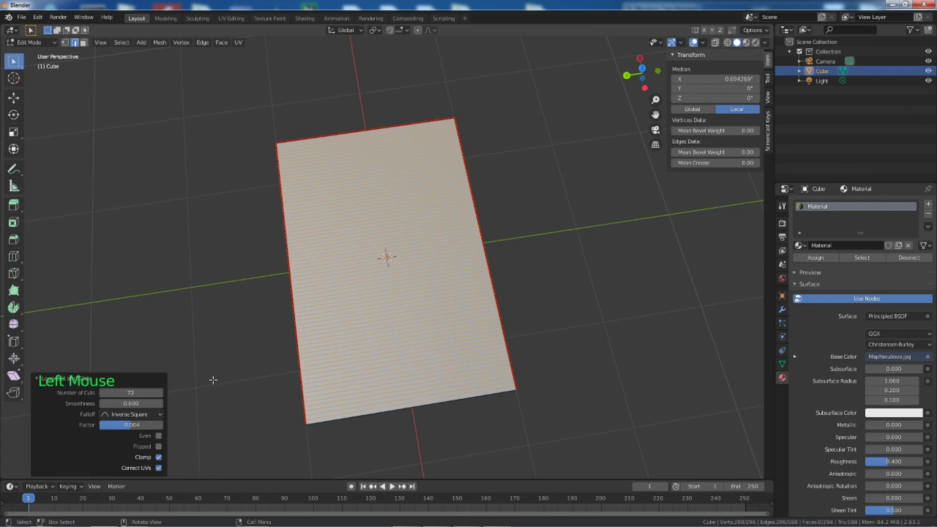
# Step: Add loop cuts running along the board's length, with the number of cuts set to 48
pyautogui.hotkey('ctrl', 'r')
pyautogui.click(401, 405)
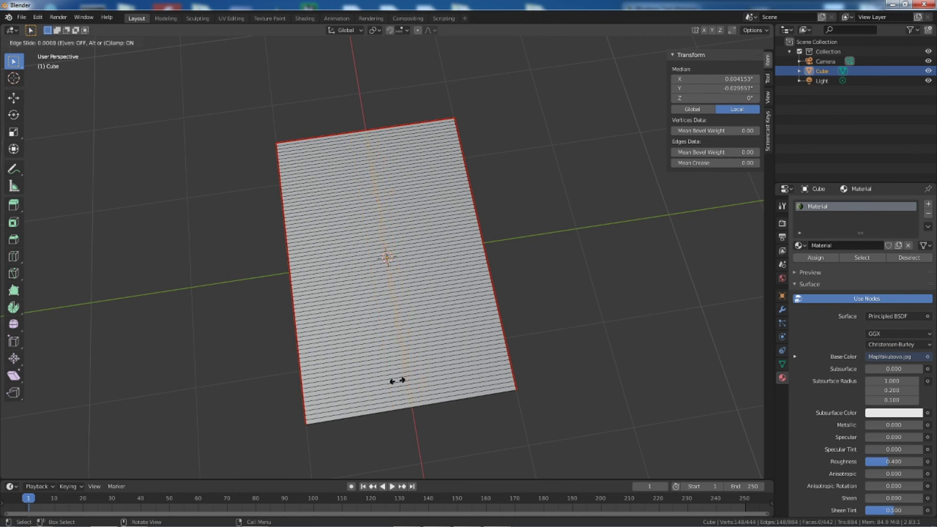
pyautogui.click(398, 380)
pyautogui.click(142, 396)
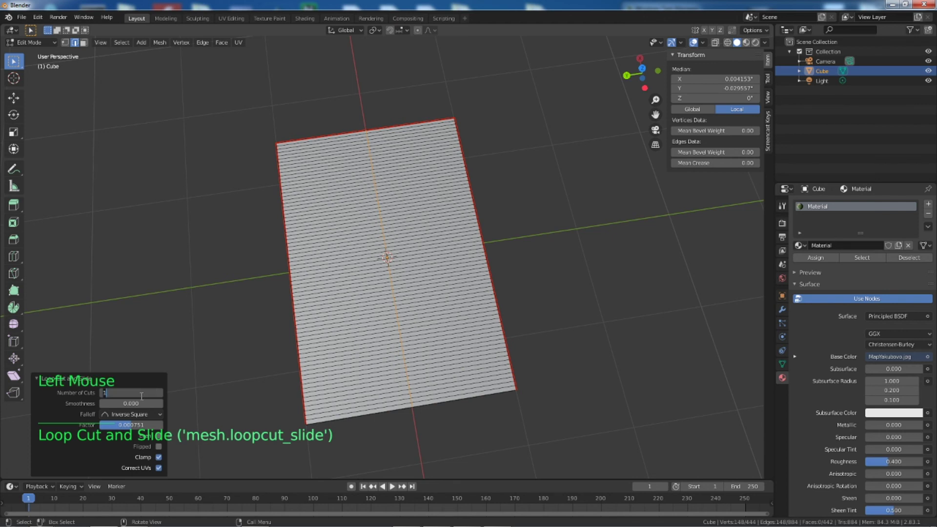
pyautogui.write('4')
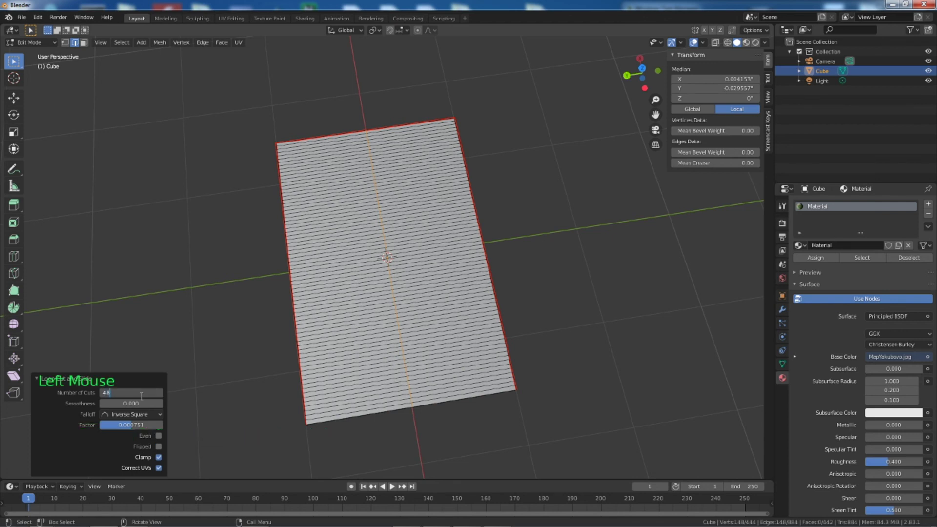
pyautogui.write('8')
pyautogui.press('Return')
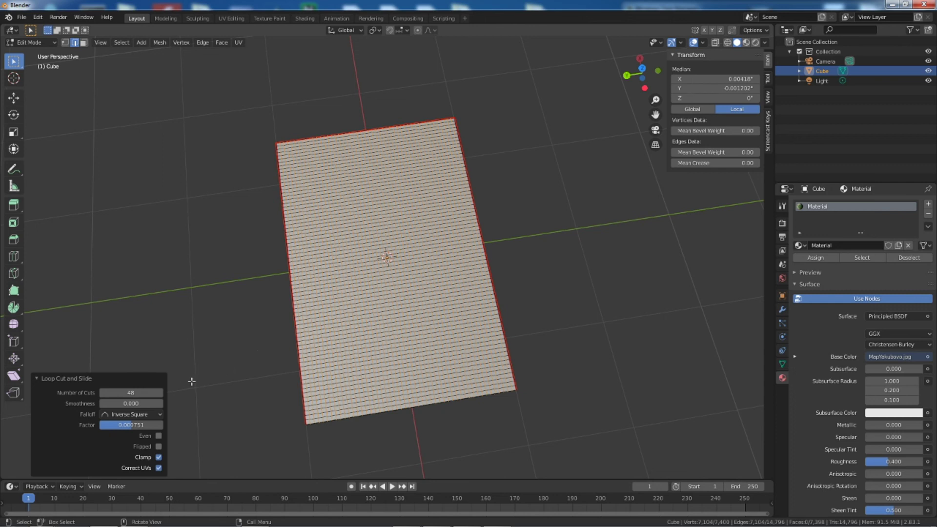
# Step: Activate the Move tool, deselect the mesh, and switch to Rendered shading to inspect the grid over the map
pyautogui.click(14, 97)
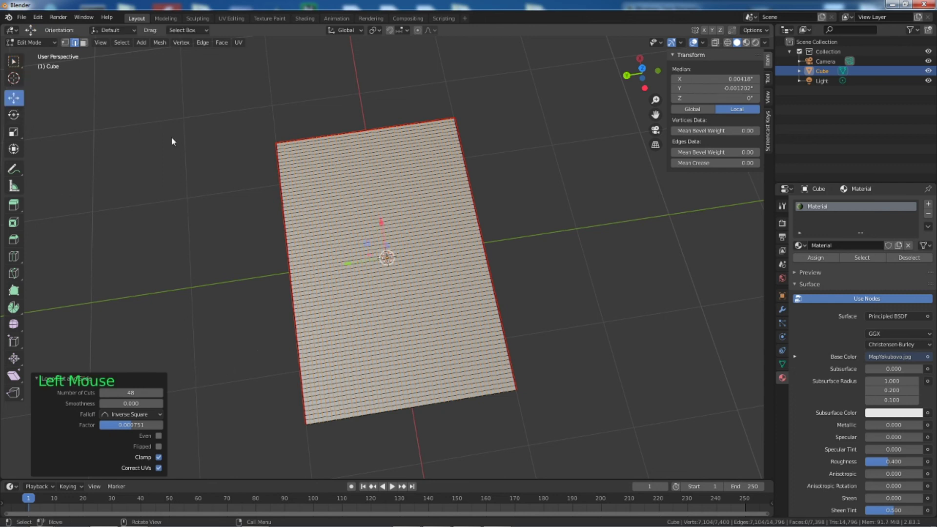
pyautogui.doubleClick(222, 349)
pyautogui.moveTo(254, 354); pyautogui.dragTo(324, 321, button='middle')
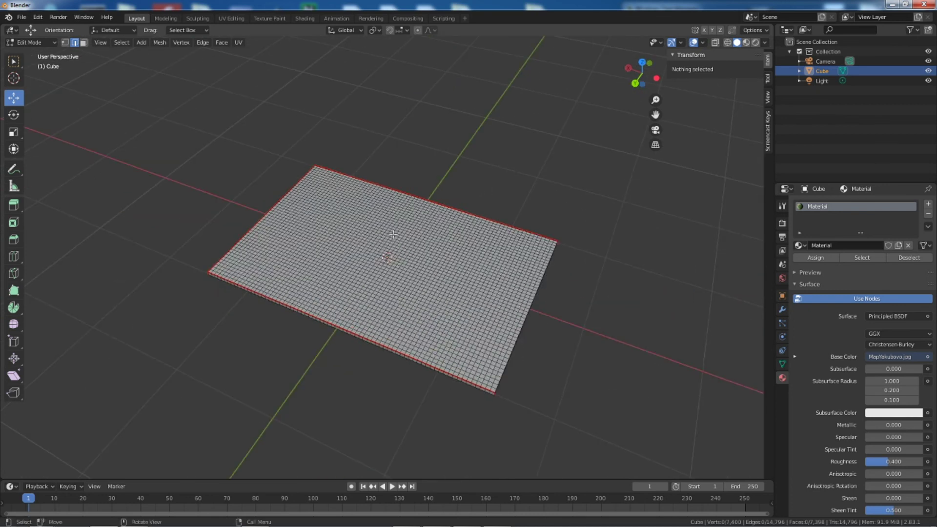
pyautogui.click(756, 43)
pyautogui.moveTo(444, 280); pyautogui.dragTo(493, 300, button='middle')
pyautogui.scroll(6, 493, 300)
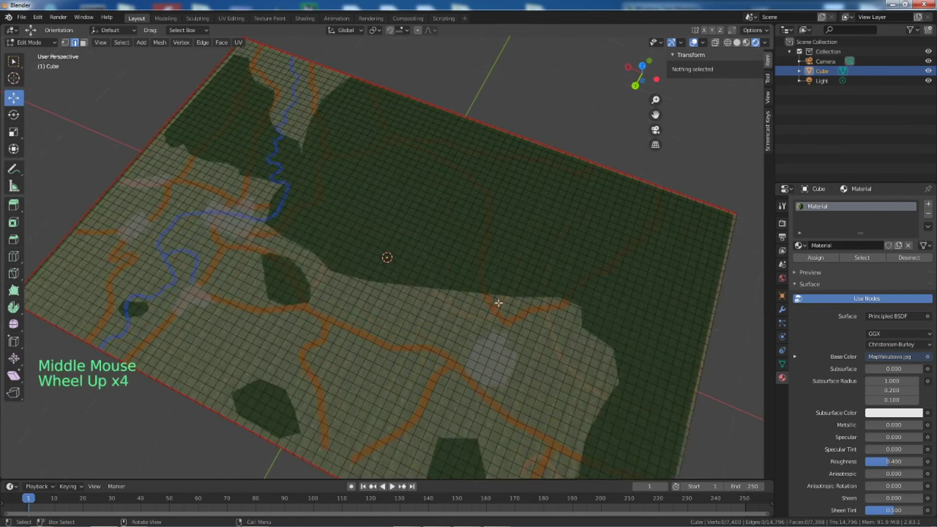
pyautogui.scroll(-1, 467, 278)
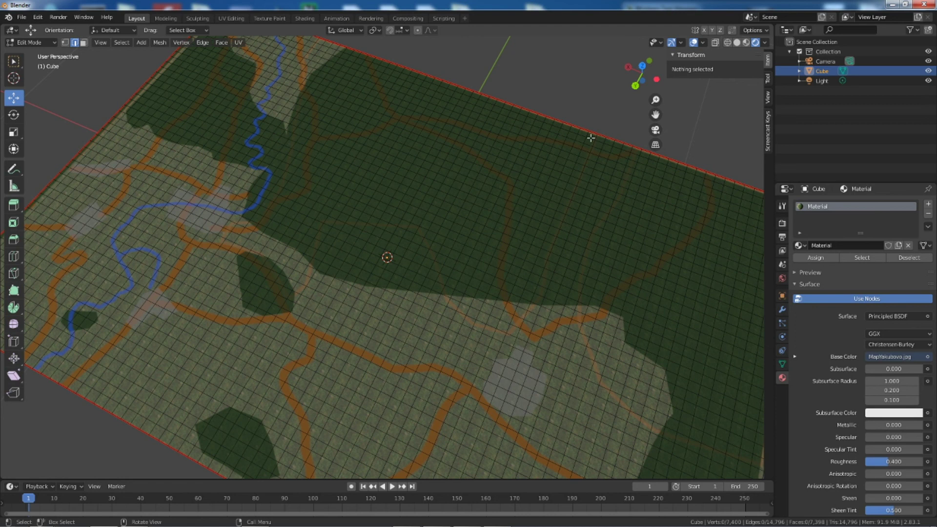
# Step: Switch to face selection and box-select most of the faces covering the large central forest
pyautogui.moveTo(390, 103); pyautogui.dragTo(500, 171)
pyautogui.keyDown('shift'); pyautogui.moveTo(510, 126); pyautogui.dragTo(568, 186); pyautogui.keyUp('shift')
pyautogui.keyDown('shift'); pyautogui.moveTo(445, 185); pyautogui.dragTo(527, 282); pyautogui.keyUp('shift')
pyautogui.keyDown('shift'); pyautogui.moveTo(329, 166); pyautogui.dragTo(439, 217); pyautogui.keyUp('shift')
pyautogui.keyDown('shift'); pyautogui.moveTo(236, 234); pyautogui.dragTo(281, 258); pyautogui.keyUp('shift')
pyautogui.click(84, 43)
pyautogui.keyDown('shift'); pyautogui.moveTo(308, 188); pyautogui.dragTo(418, 204); pyautogui.keyUp('shift')
pyautogui.keyDown('shift'); pyautogui.moveTo(447, 215); pyautogui.dragTo(537, 300); pyautogui.keyUp('shift')
pyautogui.keyDown('shift'); pyautogui.moveTo(359, 69); pyautogui.dragTo(501, 125); pyautogui.keyUp('shift')
pyautogui.keyDown('shift'); pyautogui.moveTo(321, 52); pyautogui.dragTo(412, 91); pyautogui.keyUp('shift')
pyautogui.keyDown('shift'); pyautogui.moveTo(348, 109); pyautogui.dragTo(296, 189); pyautogui.keyUp('shift')
pyautogui.keyDown('shift'); pyautogui.moveTo(370, 206); pyautogui.dragTo(281, 215); pyautogui.keyUp('shift')
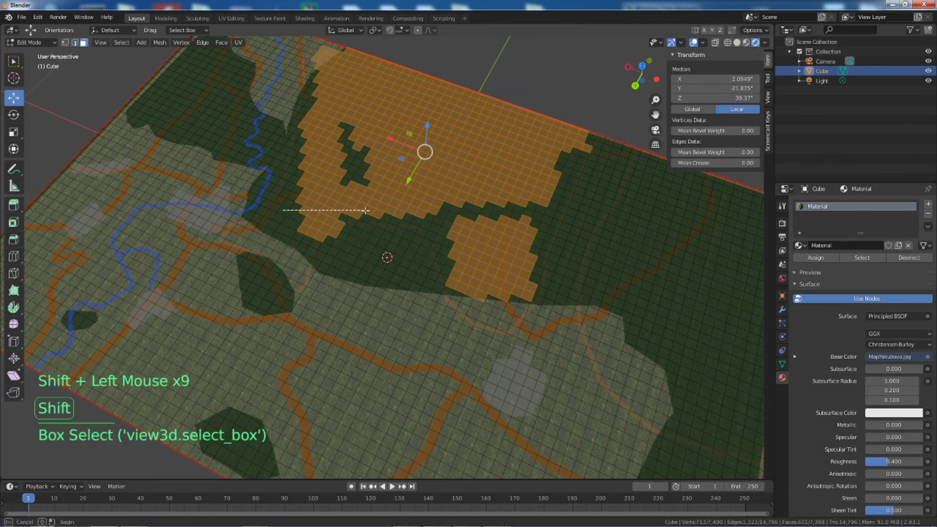
# Step: Fill the gaps in the face selection and extend it along the forest's river side to the light strip near the river town
pyautogui.keyDown('shift'); pyautogui.click(403, 215); pyautogui.keyUp('shift')
pyautogui.keyDown('shift'); pyautogui.click(351, 146); pyautogui.keyUp('shift')
pyautogui.keyDown('shift'); pyautogui.click(288, 203); pyautogui.keyUp('shift')
pyautogui.keyDown('shift'); pyautogui.click(292, 156); pyautogui.keyUp('shift')
pyautogui.keyDown('shift'); pyautogui.click(305, 105); pyautogui.keyUp('shift')
pyautogui.keyDown('shift'); pyautogui.click(308, 70); pyautogui.keyUp('shift')
pyautogui.keyDown('ctrl'); pyautogui.click(315, 62); pyautogui.keyUp('ctrl')
pyautogui.keyDown('shift'); pyautogui.click(312, 79); pyautogui.keyUp('shift')
pyautogui.keyDown('shift'); pyautogui.click(310, 94); pyautogui.keyUp('shift')
pyautogui.keyDown('shift'); pyautogui.click(293, 137); pyautogui.keyUp('shift')
pyautogui.moveTo(294, 137)
pyautogui.keyDown('shift'); pyautogui.mouseDown()
pyautogui.moveTo(283, 179)
pyautogui.moveTo(305, 269)
pyautogui.mouseUp(); pyautogui.keyUp('shift')
pyautogui.moveTo(273, 214)
pyautogui.keyDown('shift'); pyautogui.mouseDown()
pyautogui.moveTo(322, 256)
pyautogui.moveTo(230, 246)
pyautogui.mouseUp(); pyautogui.keyUp('shift')
pyautogui.keyDown('shift'); pyautogui.click(259, 258); pyautogui.keyUp('shift')
pyautogui.keyDown('shift'); pyautogui.click(270, 241); pyautogui.keyUp('shift')
pyautogui.keyDown('shift'); pyautogui.click(247, 232); pyautogui.keyUp('shift')
pyautogui.keyDown('shift'); pyautogui.click(280, 200); pyautogui.keyUp('shift')
# Step: Extend the face selection across the forest's lower part to the road just above the grey town
pyautogui.keyDown('shift'); pyautogui.moveTo(442, 193); pyautogui.dragTo(512, 237); pyautogui.keyUp('shift')
pyautogui.keyDown('shift'); pyautogui.moveTo(424, 234); pyautogui.dragTo(464, 273); pyautogui.keyUp('shift')
pyautogui.keyDown('shift'); pyautogui.moveTo(459, 291); pyautogui.dragTo(493, 316); pyautogui.keyUp('shift')
pyautogui.keyDown('shift'); pyautogui.click(503, 325); pyautogui.keyUp('shift')
pyautogui.keyDown('shift'); pyautogui.click(506, 322); pyautogui.keyUp('shift')
pyautogui.keyDown('shift'); pyautogui.click(520, 304); pyautogui.keyUp('shift')
pyautogui.keyDown('shift'); pyautogui.click(513, 303); pyautogui.keyUp('shift')
pyautogui.keyDown('shift'); pyautogui.click(498, 308); pyautogui.keyUp('shift')
pyautogui.keyDown('shift'); pyautogui.click(472, 303); pyautogui.keyUp('shift')
pyautogui.keyDown('shift'); pyautogui.click(490, 299); pyautogui.keyUp('shift')
pyautogui.keyDown('shift'); pyautogui.moveTo(552, 218); pyautogui.dragTo(510, 252); pyautogui.keyUp('shift')
pyautogui.keyDown('shift'); pyautogui.click(537, 256); pyautogui.keyUp('shift')
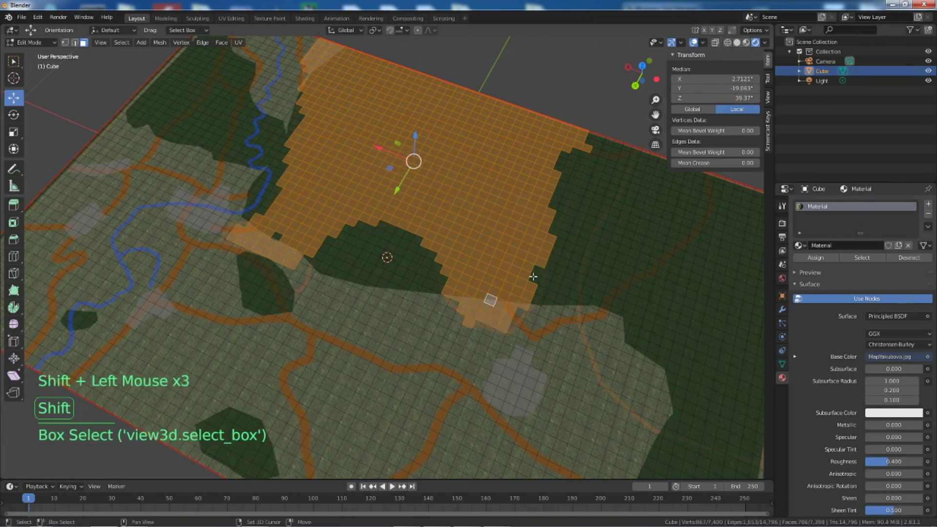
# Step: Extend the selection to a straight border across the forest with shortest-path picks, undoing the stray ones
pyautogui.keyDown('shift'); pyautogui.click(566, 152); pyautogui.keyUp('shift')
pyautogui.keyDown('shift'); pyautogui.click(557, 218); pyautogui.keyUp('shift')
pyautogui.keyDown('shift'); pyautogui.click(576, 151); pyautogui.keyUp('shift')
pyautogui.keyDown('shift'); pyautogui.click(569, 156); pyautogui.keyUp('shift')
pyautogui.keyDown('shift'); pyautogui.click(559, 217); pyautogui.keyUp('shift')
pyautogui.keyDown('shift'); pyautogui.click(593, 138); pyautogui.keyUp('shift')
pyautogui.keyDown('ctrl'); pyautogui.click(593, 137); pyautogui.keyUp('ctrl')
pyautogui.hotkey('ctrl', 'z')
pyautogui.keyDown('ctrl'); pyautogui.click(548, 224); pyautogui.keyUp('ctrl')
pyautogui.keyDown('ctrl'); pyautogui.click(514, 323); pyautogui.keyUp('ctrl')
pyautogui.keyDown('ctrl'); pyautogui.click(338, 261); pyautogui.keyUp('ctrl')
pyautogui.hotkey('ctrl', 'z')
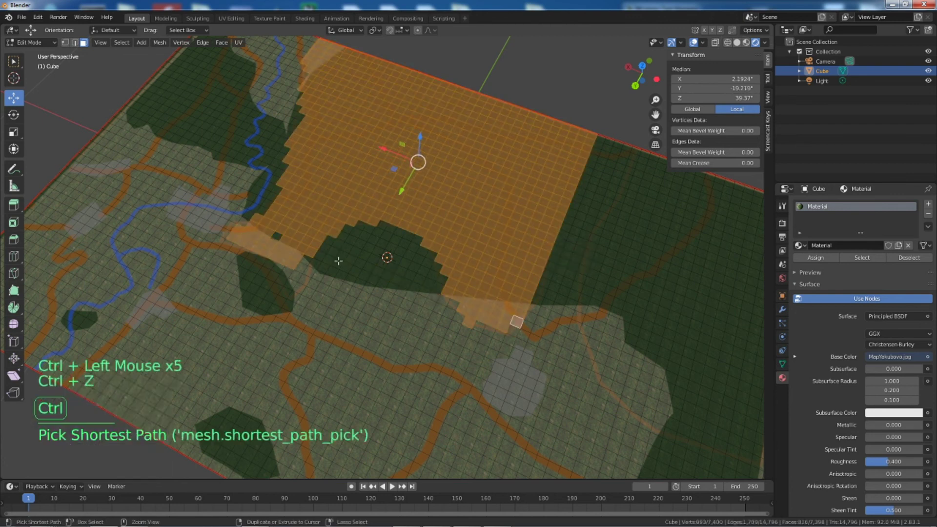
# Step: Fill the remaining hole and add the faces of the short spur reaching the small wood beside the forest
pyautogui.keyDown('shift'); pyautogui.click(276, 237); pyautogui.keyUp('shift')
pyautogui.keyDown('shift'); pyautogui.click(286, 268); pyautogui.keyUp('shift')
pyautogui.keyDown('shift'); pyautogui.click(289, 276); pyautogui.keyUp('shift')
pyautogui.keyDown('shift'); pyautogui.click(292, 283); pyautogui.keyUp('shift')
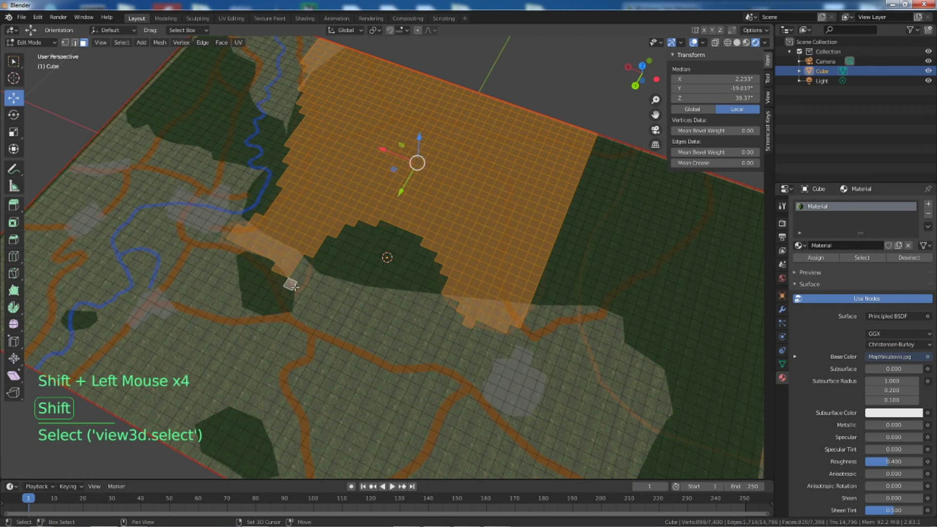
pyautogui.keyDown('shift'); pyautogui.click(297, 275); pyautogui.keyUp('shift')
pyautogui.keyDown('shift'); pyautogui.click(298, 267); pyautogui.keyUp('shift')
pyautogui.keyDown('shift'); pyautogui.click(305, 260); pyautogui.keyUp('shift')
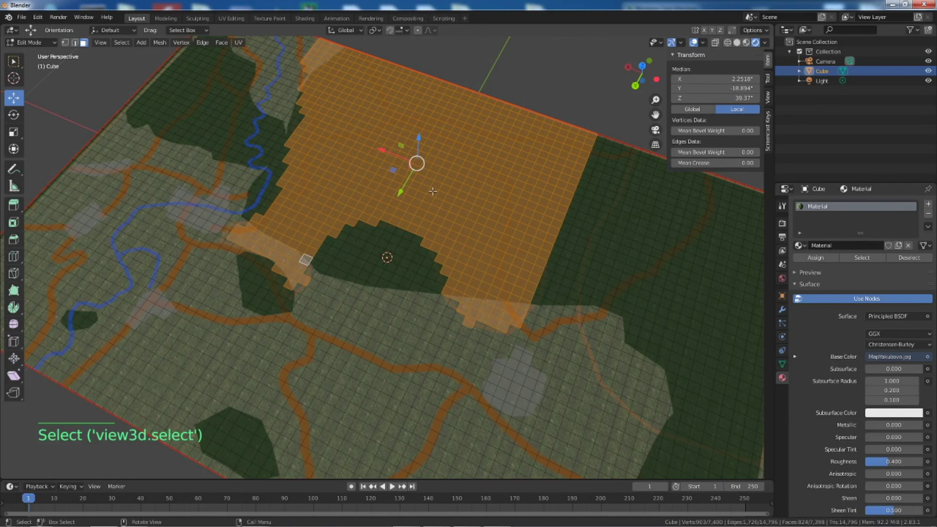
pyautogui.scroll(-1, 477, 212)
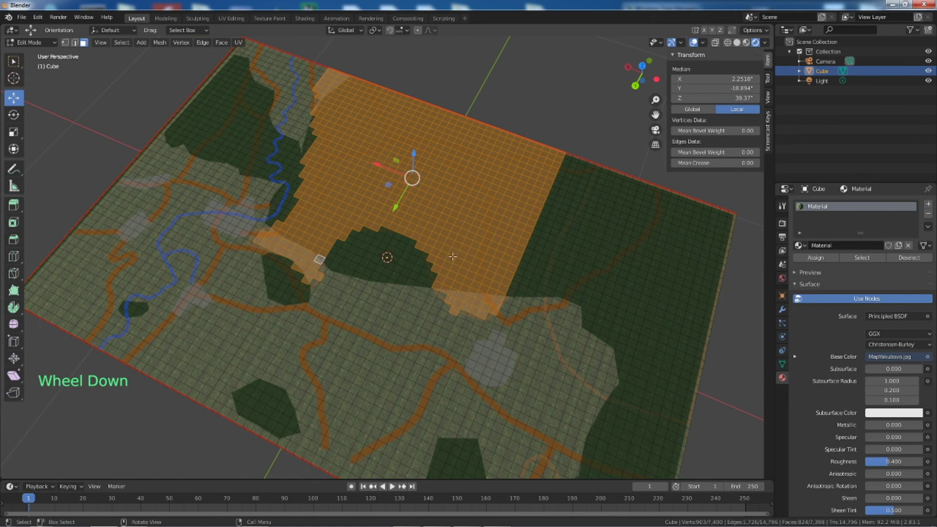
pyautogui.keyDown('ctrl'); pyautogui.click(313, 281); pyautogui.keyUp('ctrl')
pyautogui.press('ctrl')
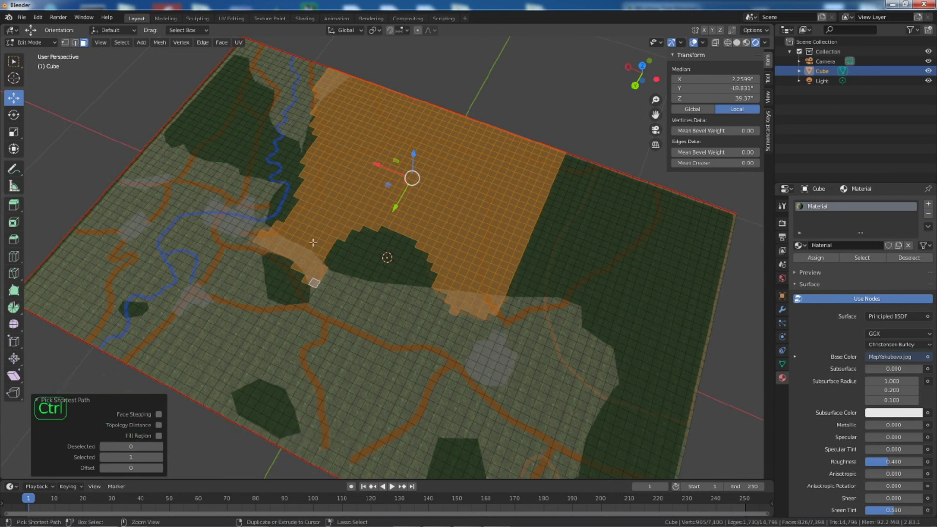
pyautogui.hotkey('ctrl', 'z')
pyautogui.press('shift')
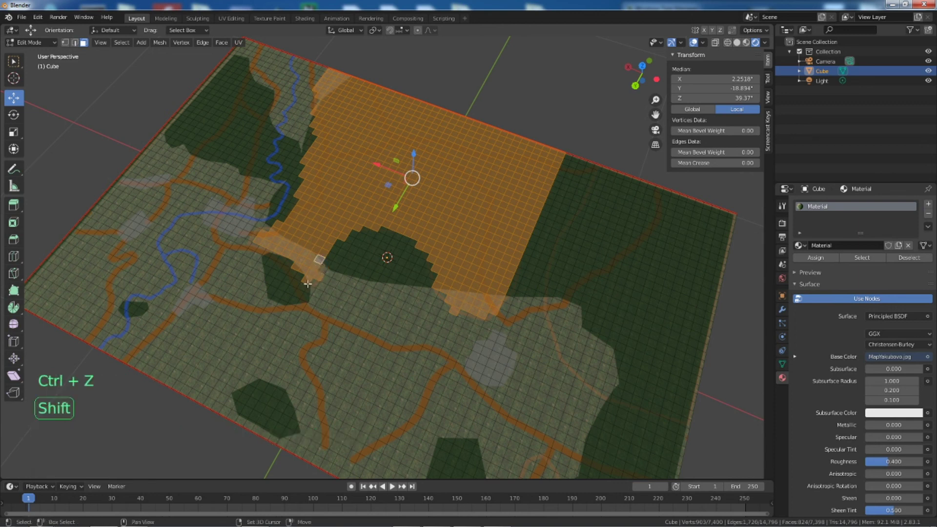
pyautogui.keyDown('shift'); pyautogui.click(314, 282); pyautogui.keyUp('shift')
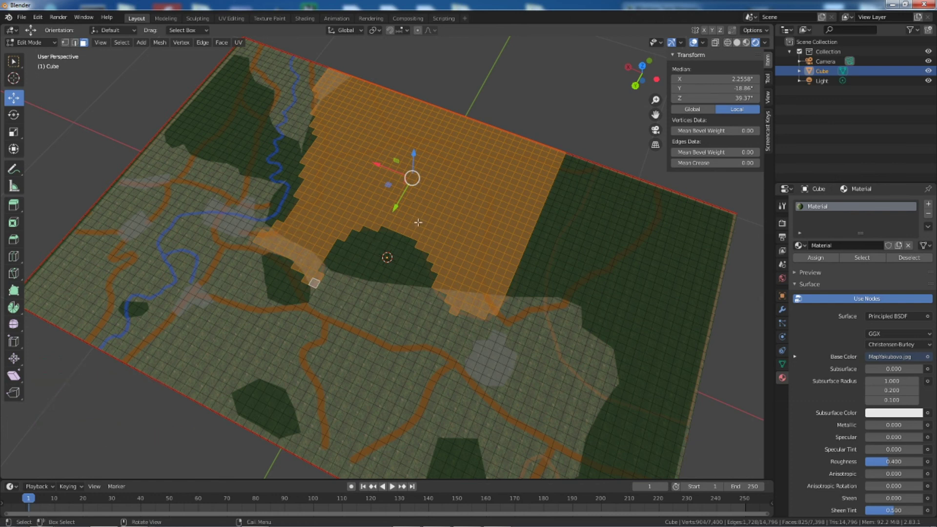
# Step: Extrude the selected forest faces upward by 0.4" and deselect them by picking a single face on the lower ground
pyautogui.press('e')
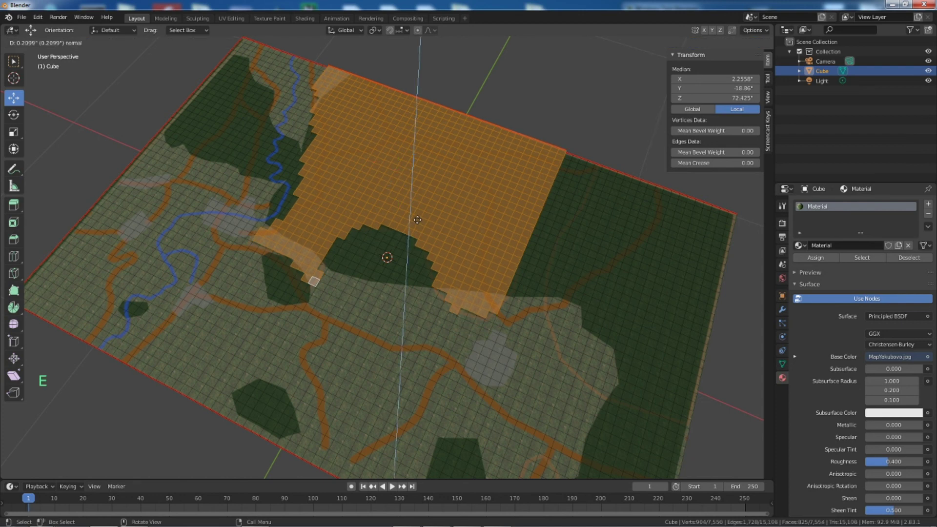
pyautogui.click(417, 216)
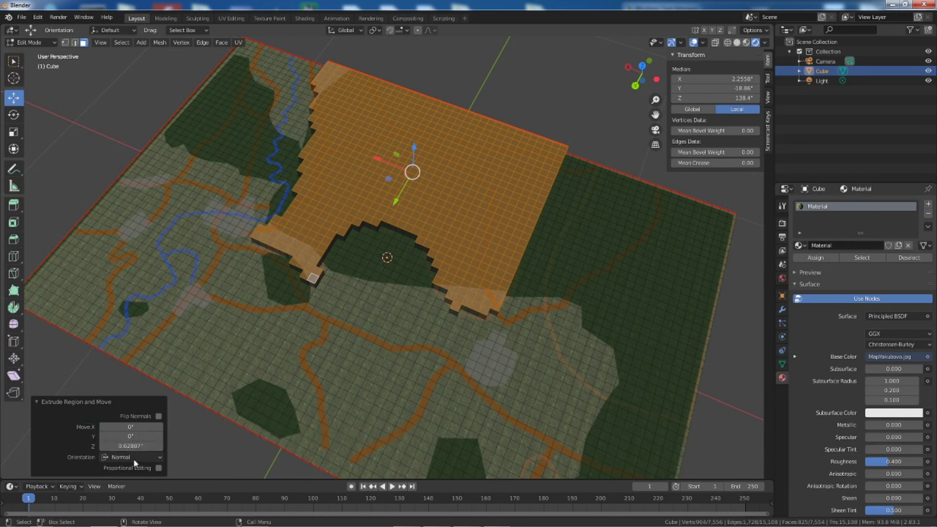
pyautogui.click(146, 446)
pyautogui.press('BackSpace')
pyautogui.press('Return')
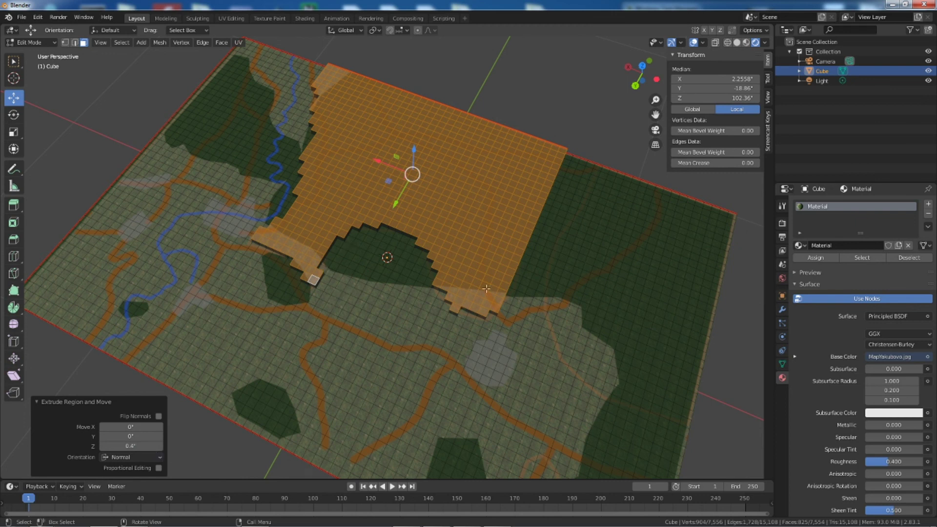
pyautogui.moveTo(474, 328); pyautogui.dragTo(382, 300, button='middle')
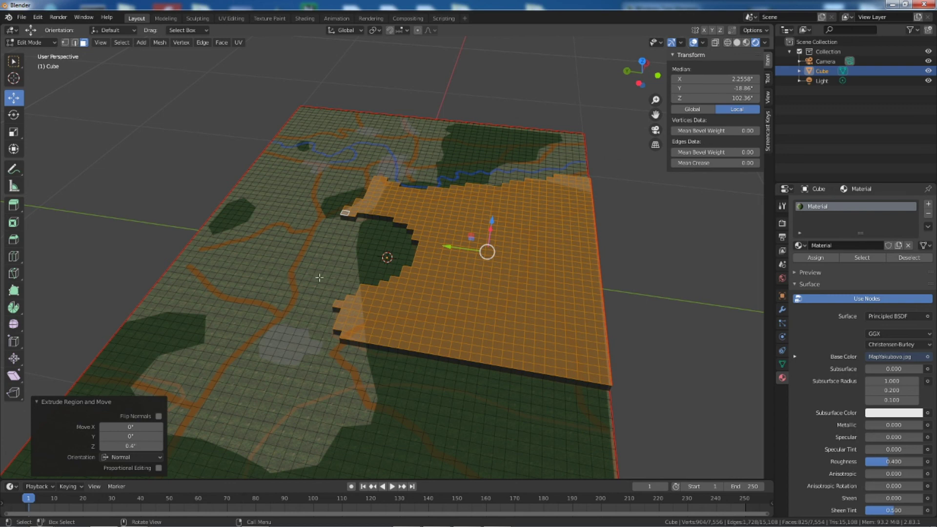
pyautogui.click(305, 265)
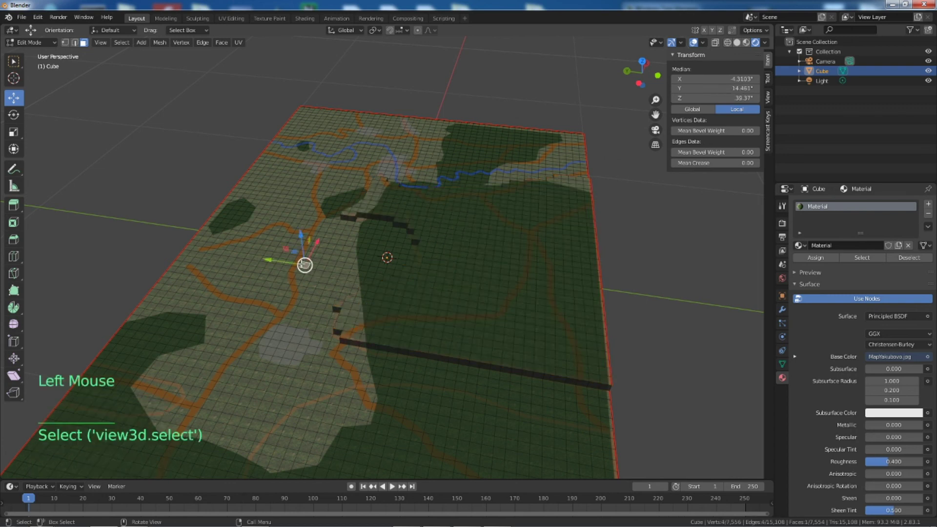
# Step: Try selecting the faces at both ends of the raised area's long straight wall
pyautogui.moveTo(540, 395); pyautogui.dragTo(390, 394, button='middle')
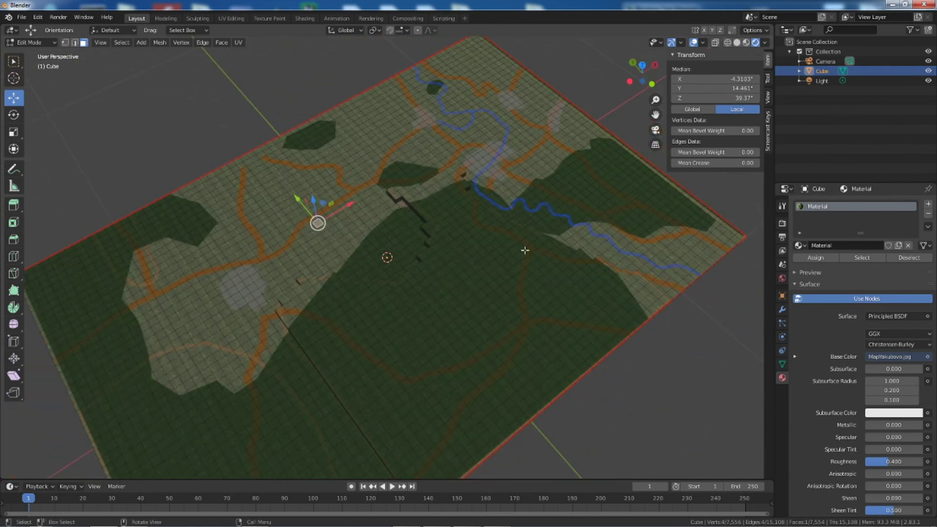
pyautogui.moveTo(435, 357); pyautogui.dragTo(408, 336, button='middle')
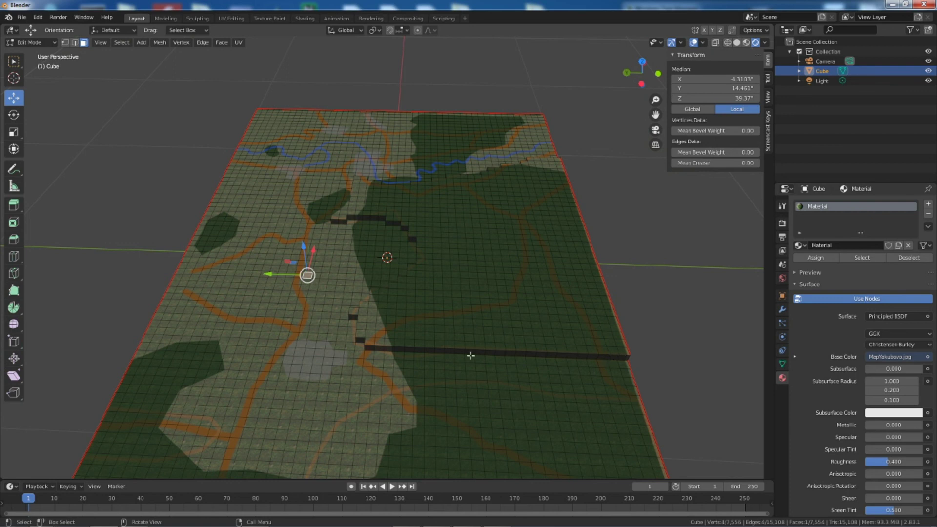
pyautogui.moveTo(472, 332)
pyautogui.mouseDown(button='middle')
pyautogui.moveTo(445, 329)
pyautogui.moveTo(465, 327)
pyautogui.mouseUp(button='middle')
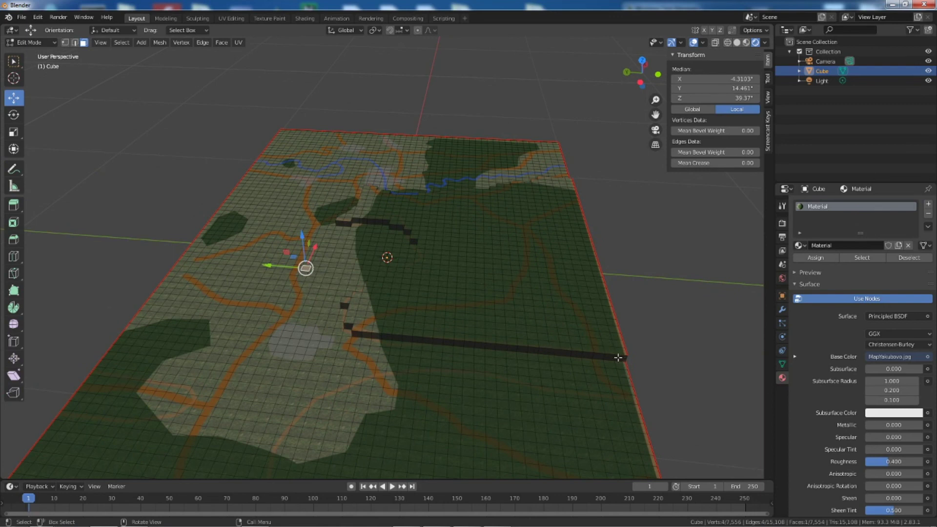
pyautogui.click(356, 333)
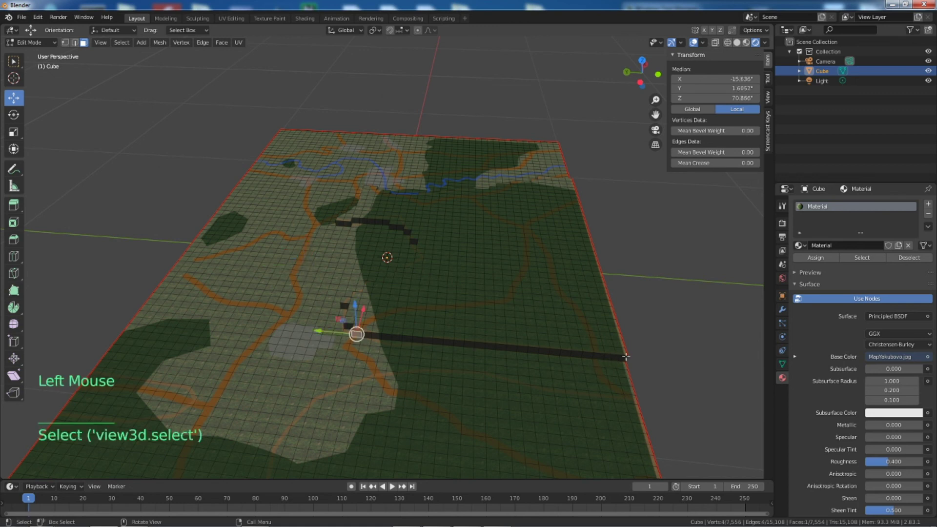
pyautogui.keyDown('shift'); pyautogui.click(364, 336); pyautogui.keyUp('shift')
pyautogui.press('shift')
pyautogui.keyDown('shift'); pyautogui.click(620, 359); pyautogui.keyUp('shift')
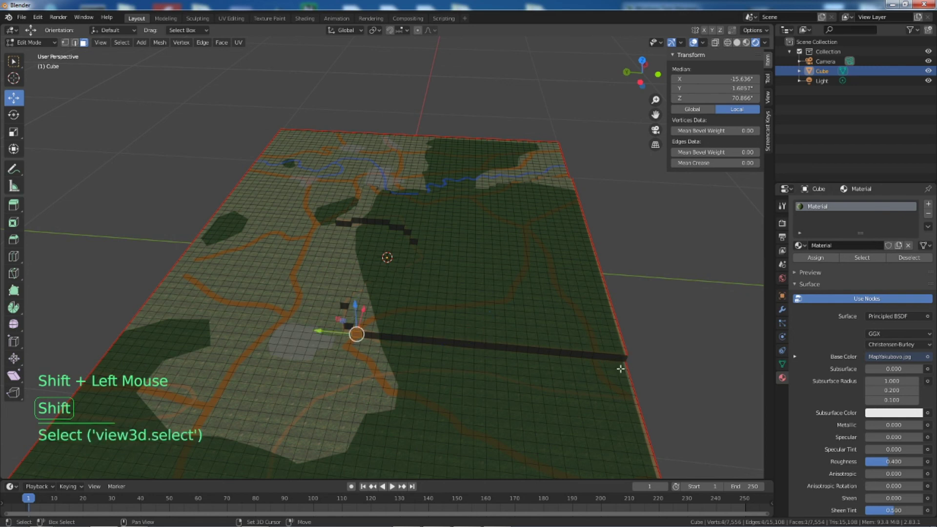
pyautogui.keyDown('shift'); pyautogui.click(621, 367); pyautogui.keyUp('shift')
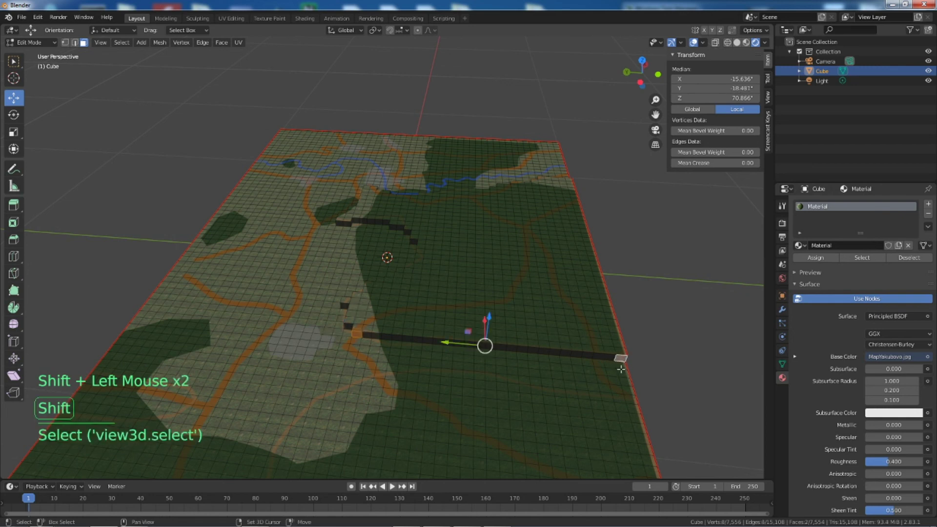
pyautogui.keyDown('shift'); pyautogui.click(355, 335); pyautogui.keyUp('shift')
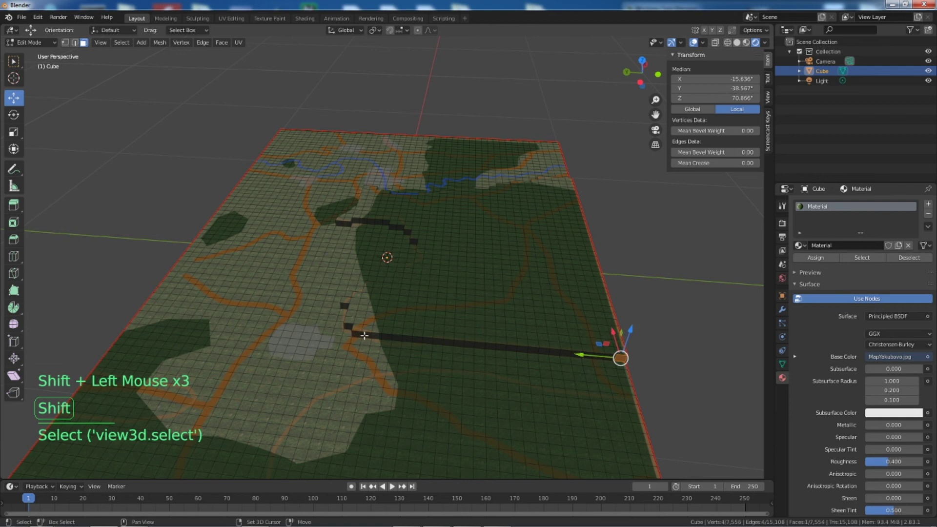
pyautogui.keyDown('shift'); pyautogui.click(357, 335); pyautogui.keyUp('shift')
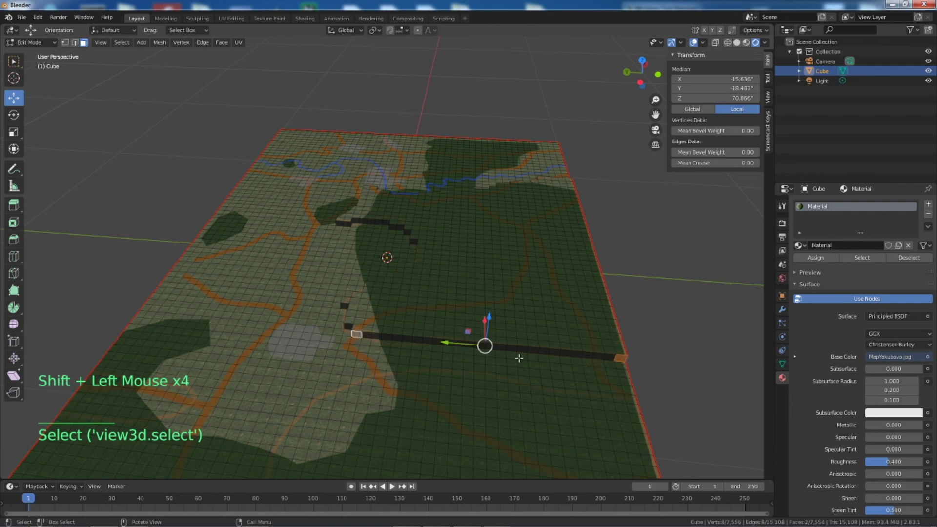
# Step: Box-select the faces along the long straight wall and soften them with the Smooth tool
pyautogui.click(355, 327)
pyautogui.moveTo(356, 327); pyautogui.dragTo(618, 362)
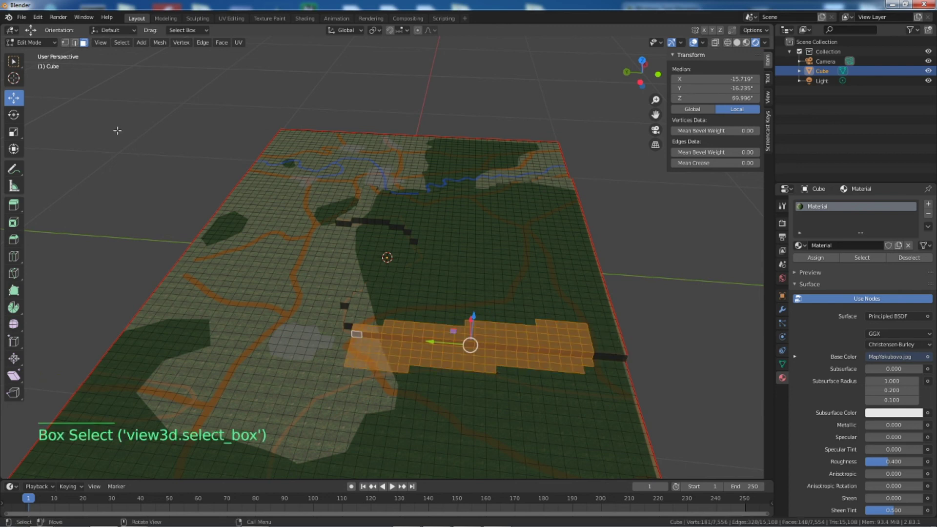
pyautogui.click(13, 324)
pyautogui.moveTo(359, 331); pyautogui.dragTo(480, 341)
pyautogui.keyDown('shift'); pyautogui.moveTo(480, 336); pyautogui.dragTo(616, 356); pyautogui.keyUp('shift')
pyautogui.keyDown('shift'); pyautogui.click(621, 364); pyautogui.keyUp('shift')
pyautogui.click(500, 306)
pyautogui.hotkey('ctrl', 'z')
pyautogui.moveTo(540, 314); pyautogui.dragTo(517, 308)
pyautogui.moveTo(517, 309); pyautogui.dragTo(510, 249, button='middle')
pyautogui.moveTo(510, 244); pyautogui.dragTo(533, 178)
pyautogui.moveTo(533, 178); pyautogui.dragTo(414, 244, button='middle')
# Step: Try selecting and smoothing another stretch of the raised area's stepped edge, and undo the last change
pyautogui.click(389, 233)
pyautogui.keyDown('shift'); pyautogui.click(487, 301); pyautogui.keyUp('shift')
pyautogui.keyDown('ctrl'); pyautogui.click(487, 301); pyautogui.keyUp('ctrl')
pyautogui.click(418, 244)
pyautogui.keyDown('shift'); pyautogui.moveTo(412, 234); pyautogui.dragTo(585, 308); pyautogui.keyUp('shift')
pyautogui.moveTo(585, 308); pyautogui.dragTo(425, 235, button='middle')
pyautogui.scroll(1, 468, 229)
pyautogui.moveTo(425, 236); pyautogui.dragTo(591, 224)
pyautogui.hotkey('ctrl', 'z')
# Step: Select the stepped edge faces around the road near the grey town and smooth them by about 0.469
pyautogui.keyDown('shift'); pyautogui.click(430, 236); pyautogui.keyUp('shift')
pyautogui.keyDown('shift'); pyautogui.click(430, 236); pyautogui.keyUp('shift')
pyautogui.keyDown('shift'); pyautogui.click(427, 238); pyautogui.keyUp('shift')
pyautogui.keyDown('shift'); pyautogui.click(427, 238); pyautogui.keyUp('shift')
pyautogui.keyDown('shift'); pyautogui.click(425, 237); pyautogui.keyUp('shift')
pyautogui.moveTo(591, 225); pyautogui.dragTo(593, 244, button='middle')
pyautogui.scroll(7, 593, 244)
pyautogui.scroll(-1, 593, 244)
pyautogui.moveTo(593, 244); pyautogui.dragTo(595, 254)
pyautogui.click(596, 254)
pyautogui.moveTo(595, 254); pyautogui.dragTo(565, 337, button='middle')
pyautogui.click(565, 337)
pyautogui.moveTo(566, 337); pyautogui.dragTo(646, 372)
pyautogui.moveTo(575, 343); pyautogui.dragTo(546, 332)
pyautogui.moveTo(546, 332); pyautogui.dragTo(386, 209, button='middle')
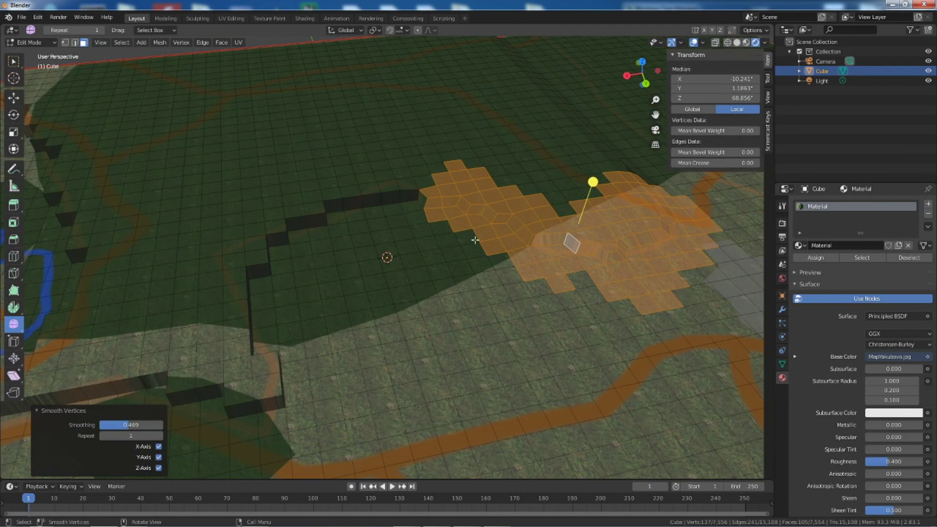
# Step: Box-select the faces along the stepped wall curving around the forest bay
pyautogui.click(422, 197)
pyautogui.moveTo(320, 188); pyautogui.dragTo(429, 205)
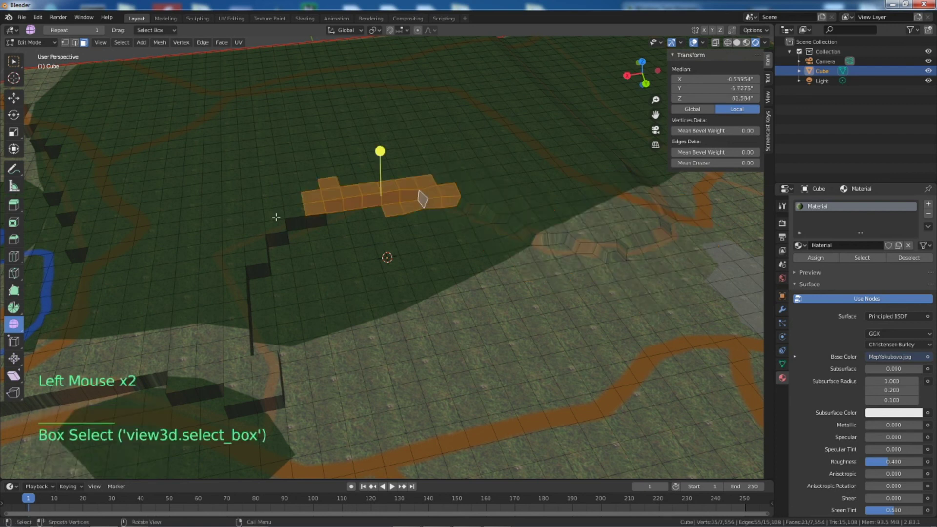
pyautogui.keyDown('shift'); pyautogui.moveTo(234, 213); pyautogui.dragTo(341, 249); pyautogui.keyUp('shift')
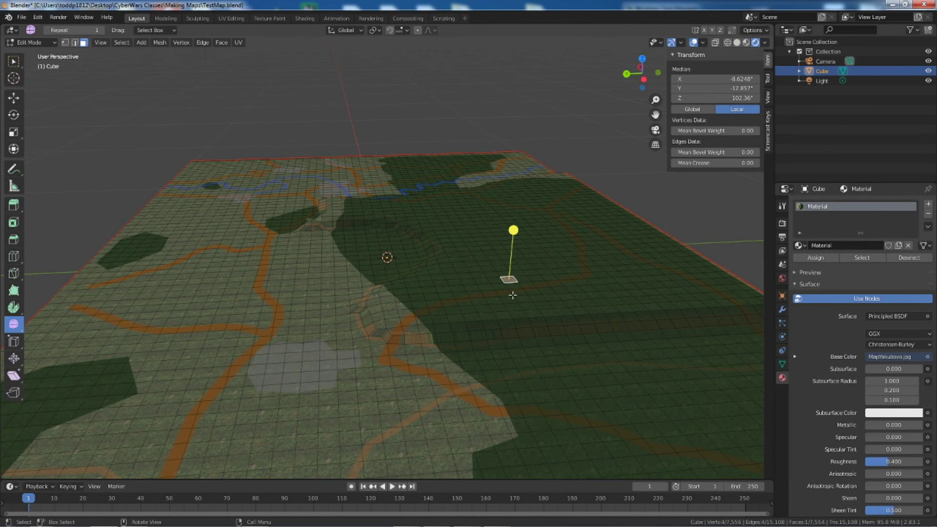
# Step: Inspect the smoothed terrain from several angles and save the TestMap.blend file
pyautogui.moveTo(410, 337); pyautogui.dragTo(357, 348, button='middle')
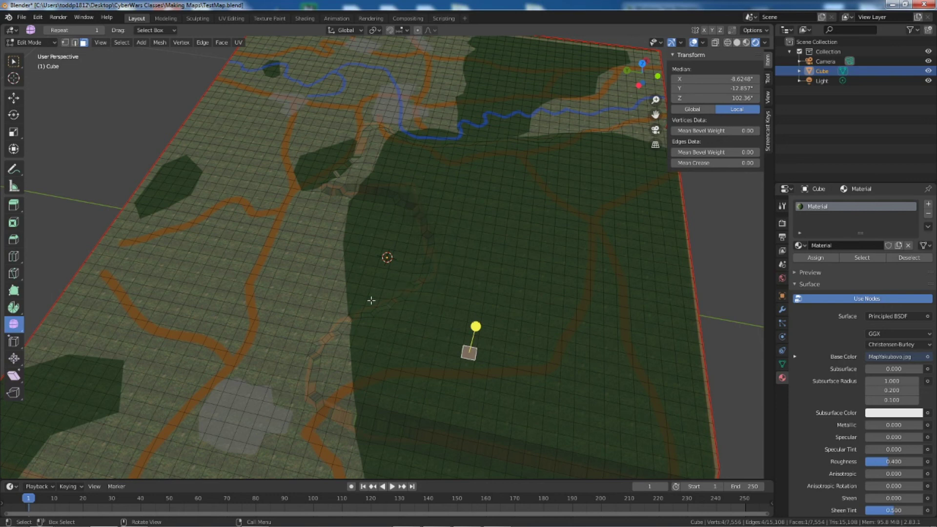
pyautogui.scroll(5, 370, 317)
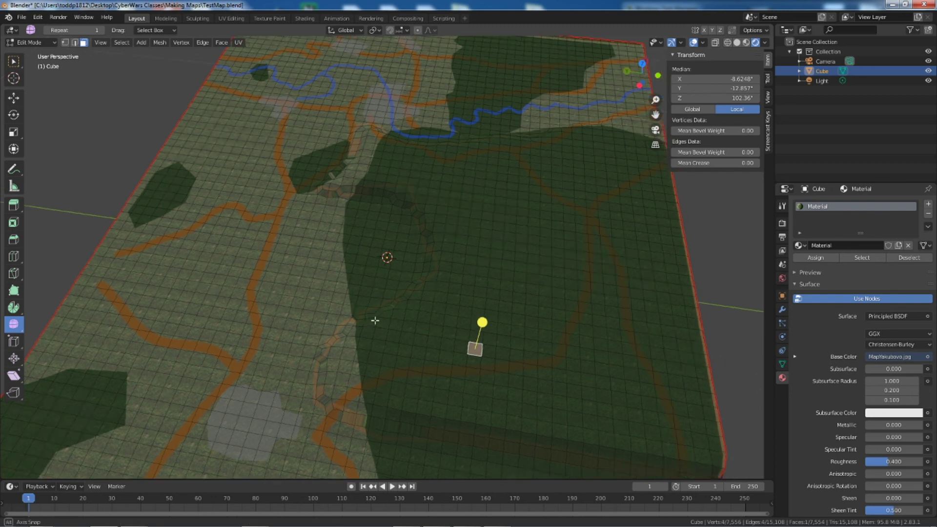
pyautogui.scroll(-6, 408, 352)
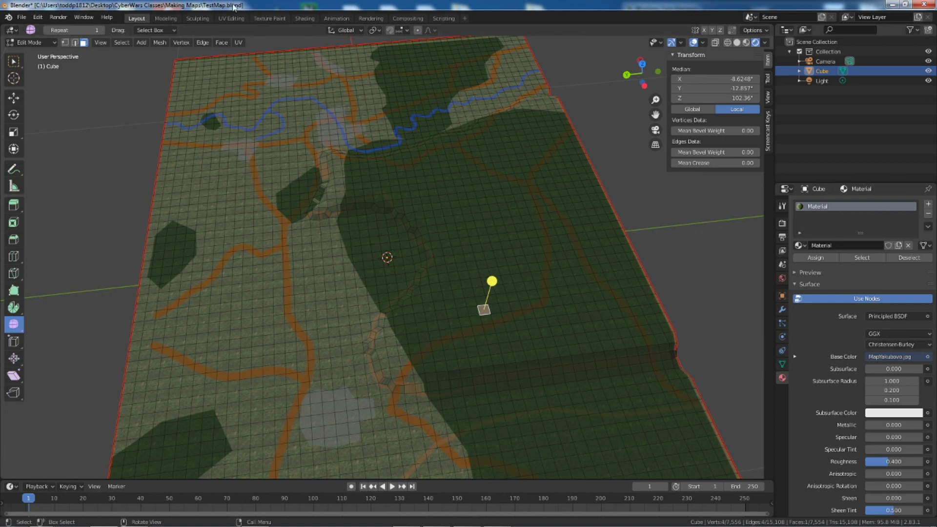
pyautogui.click(22, 18)
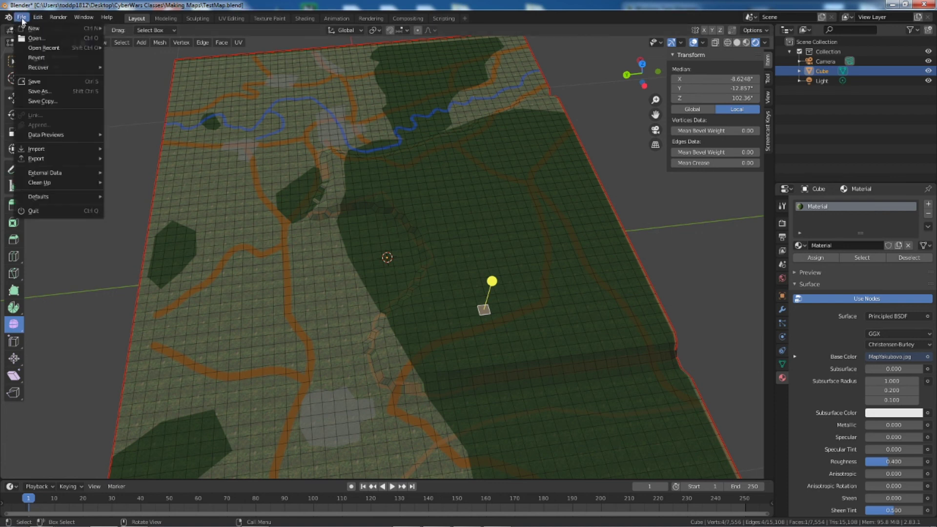
pyautogui.click(46, 83)
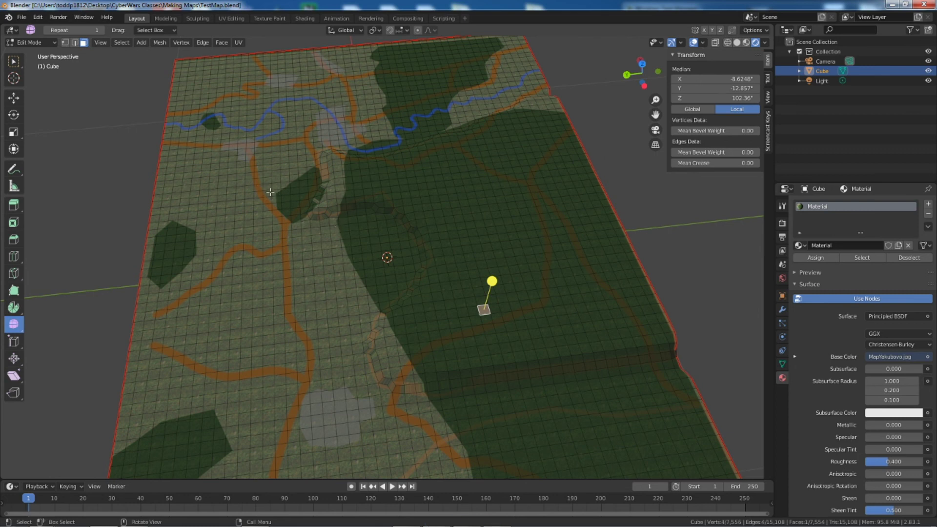
# Step: Export the textured terrain board as a Wavefront OBJ file named TestMap.obj in the Making Maps folder
pyautogui.click(22, 17)
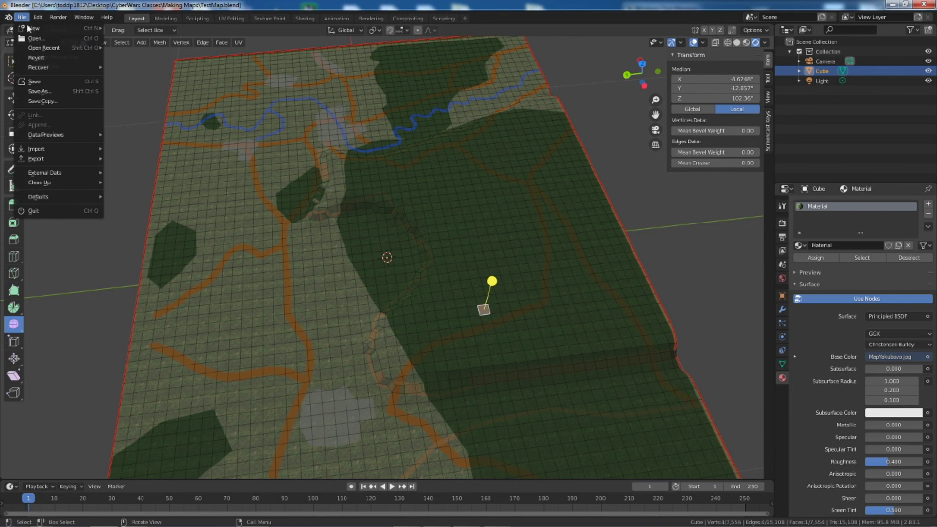
pyautogui.moveTo(74, 161)
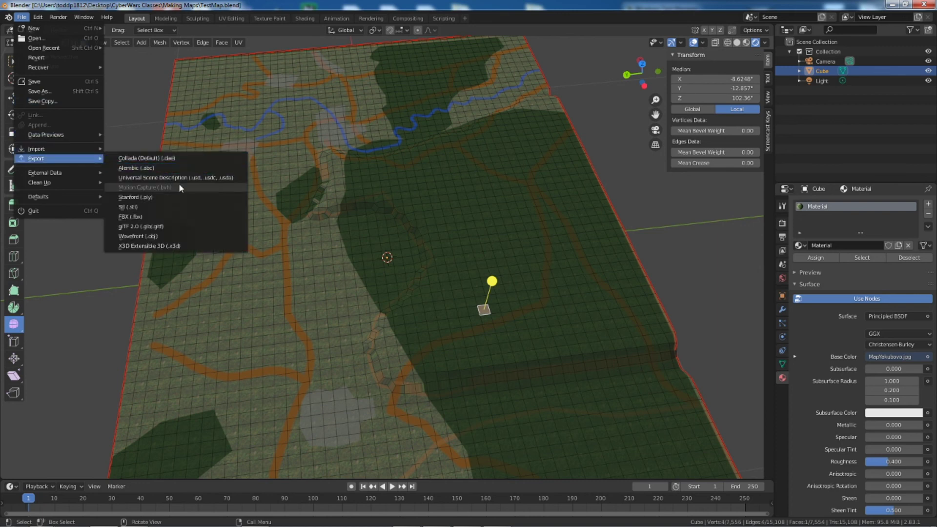
pyautogui.click(155, 237)
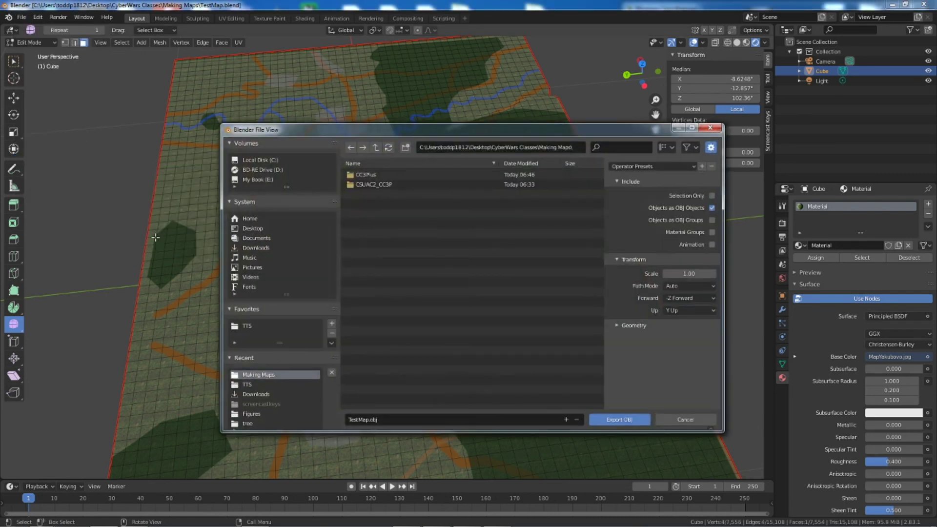
pyautogui.click(402, 418)
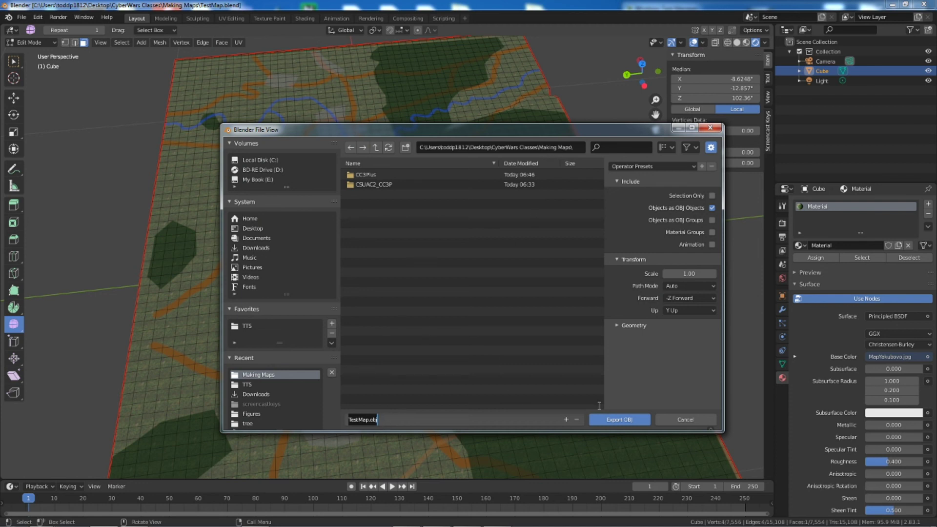
pyautogui.click(620, 419)
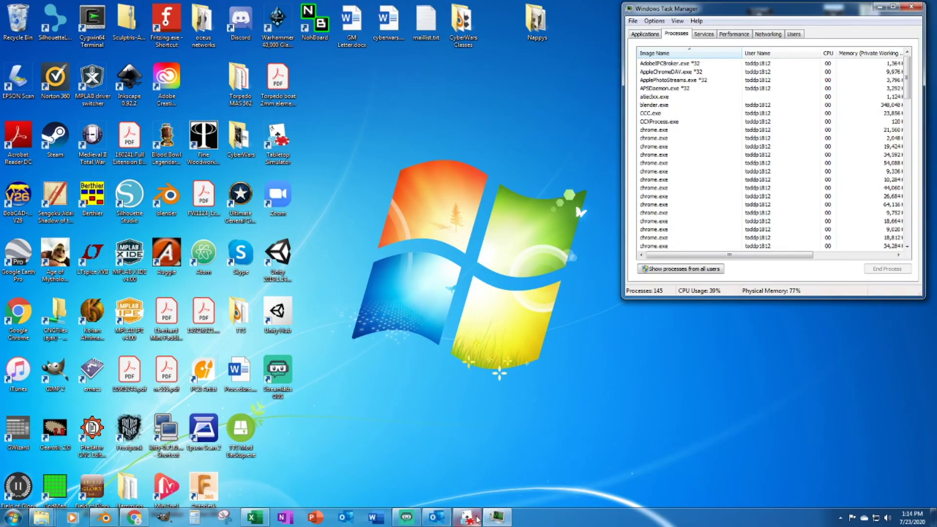
# Step: Switch to Tabletop Simulator and bring the green felt table closer into view
pyautogui.click(472, 520)
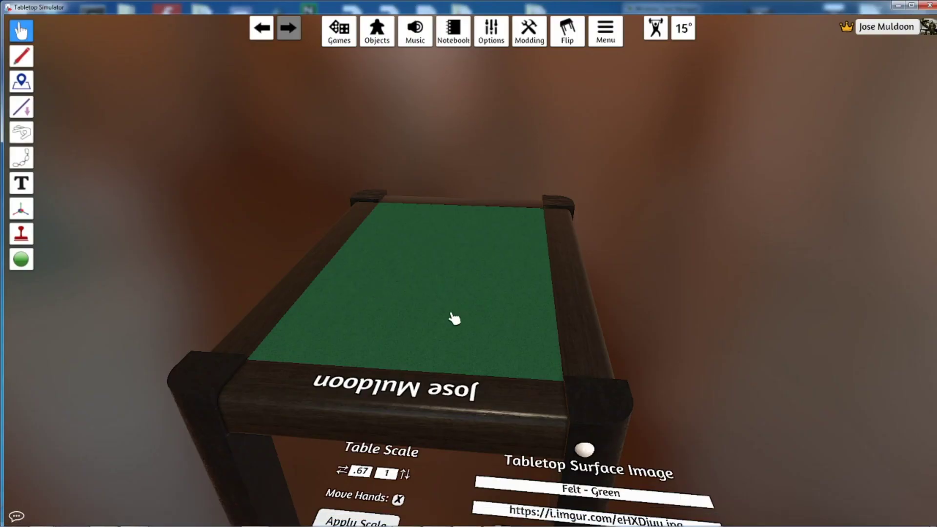
pyautogui.press('a')
pyautogui.scroll(3, 561, 349)
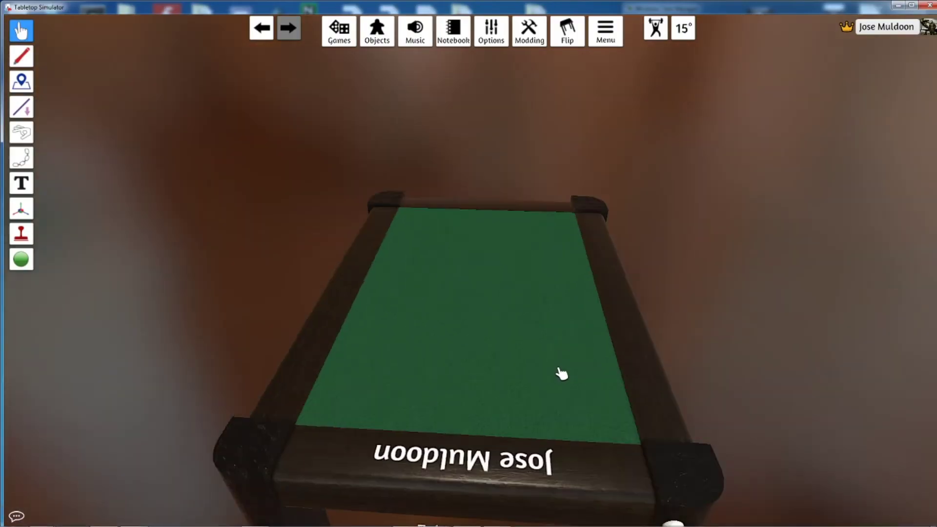
pyautogui.click(343, 41)
pyautogui.click(377, 32)
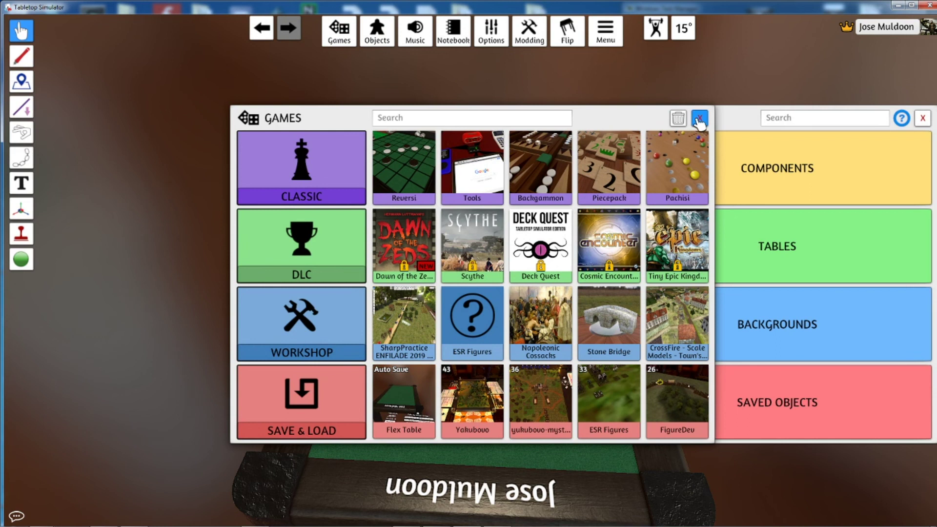
pyautogui.click(701, 119)
pyautogui.click(753, 403)
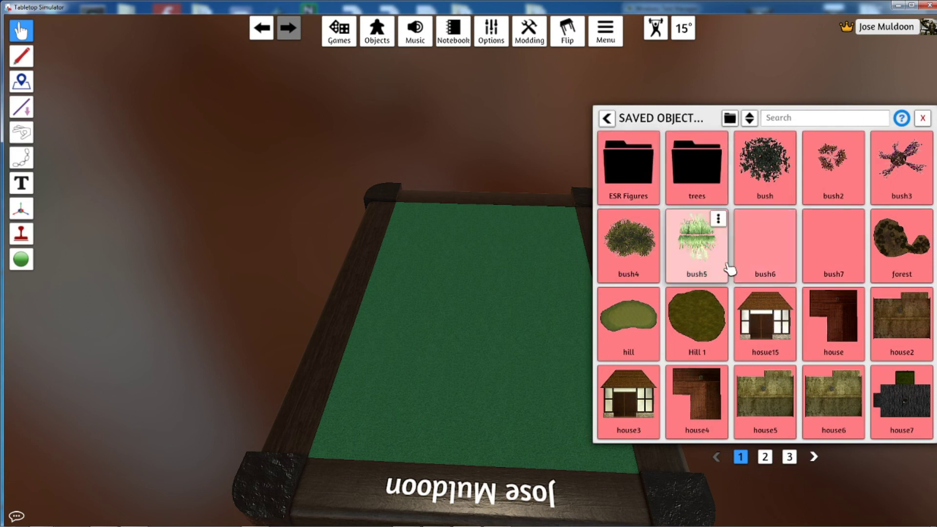
pyautogui.click(923, 117)
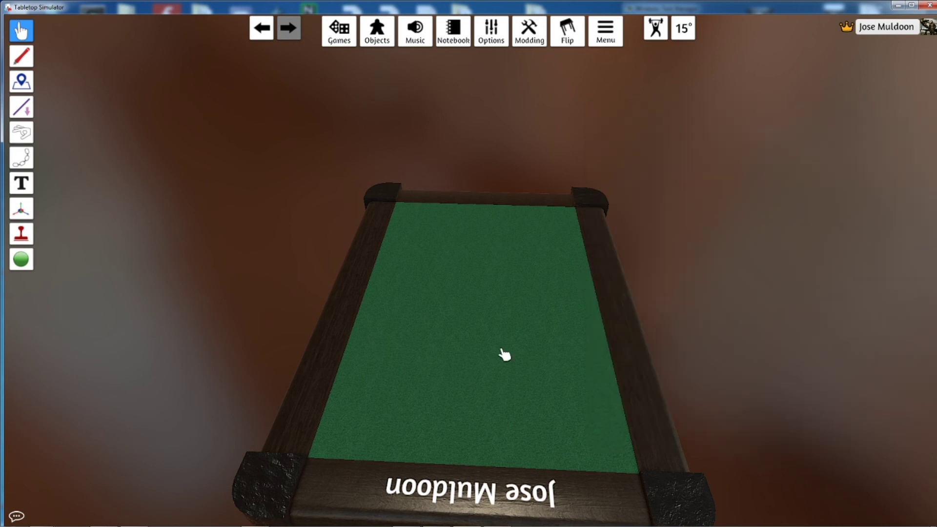
# Step: Place a custom Model component from the object library near the middle of the green felt table
pyautogui.click(381, 42)
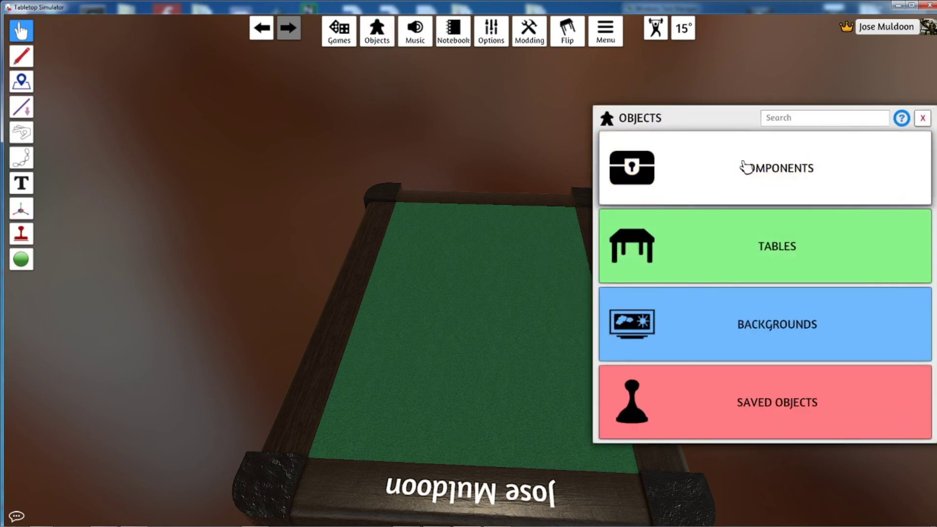
pyautogui.click(747, 168)
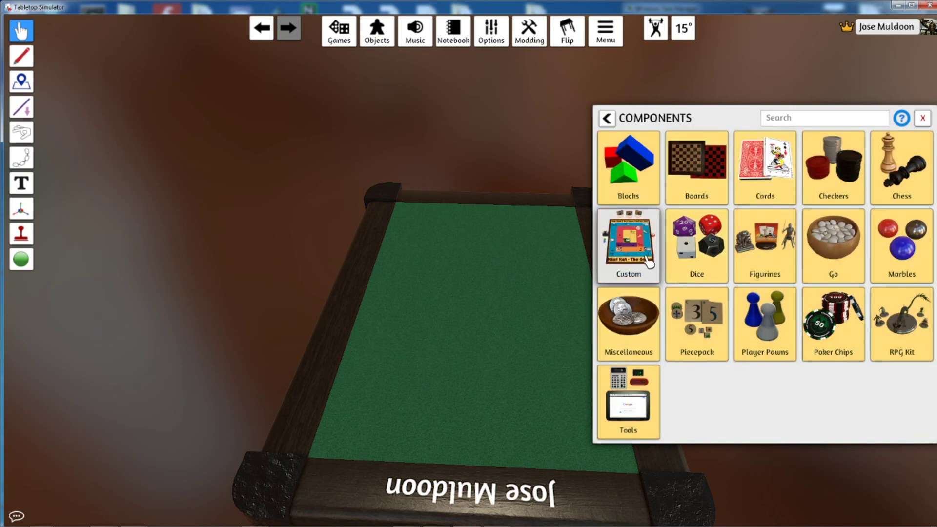
pyautogui.click(631, 249)
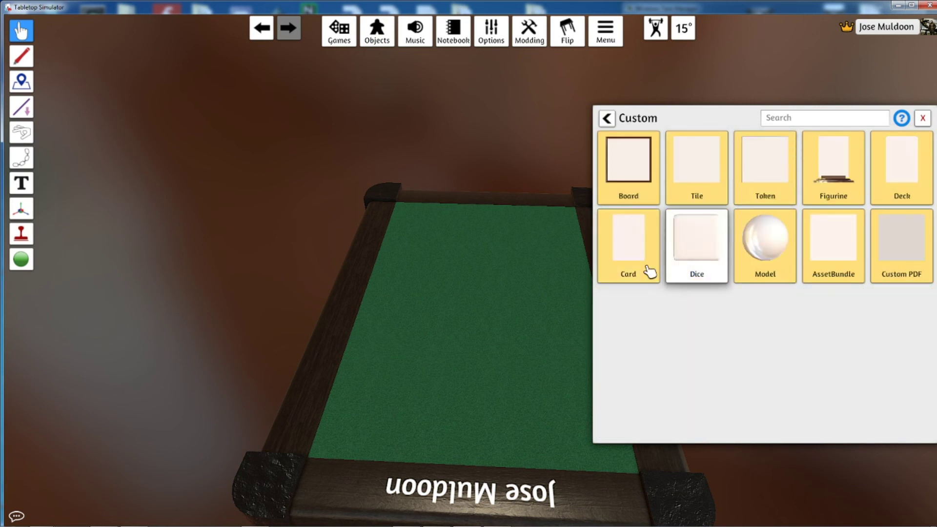
pyautogui.click(773, 253)
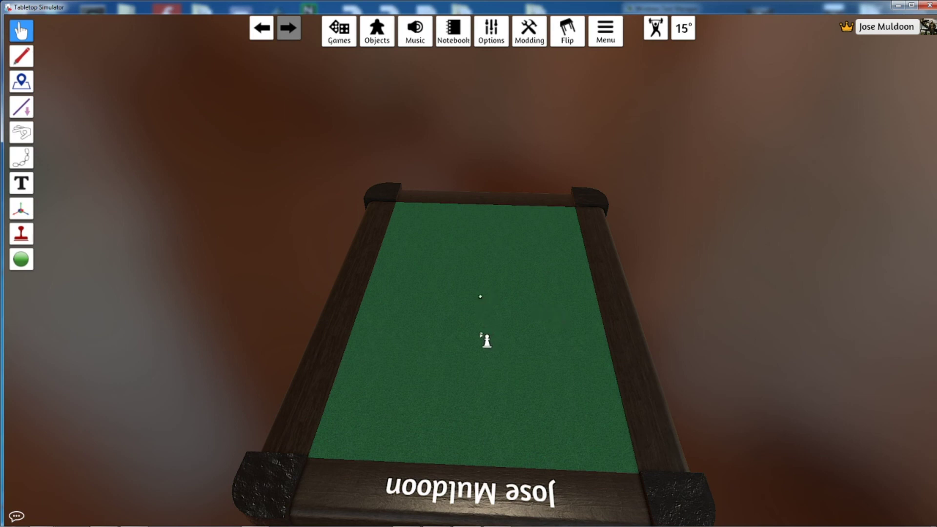
pyautogui.press('Return')
pyautogui.click(487, 340)
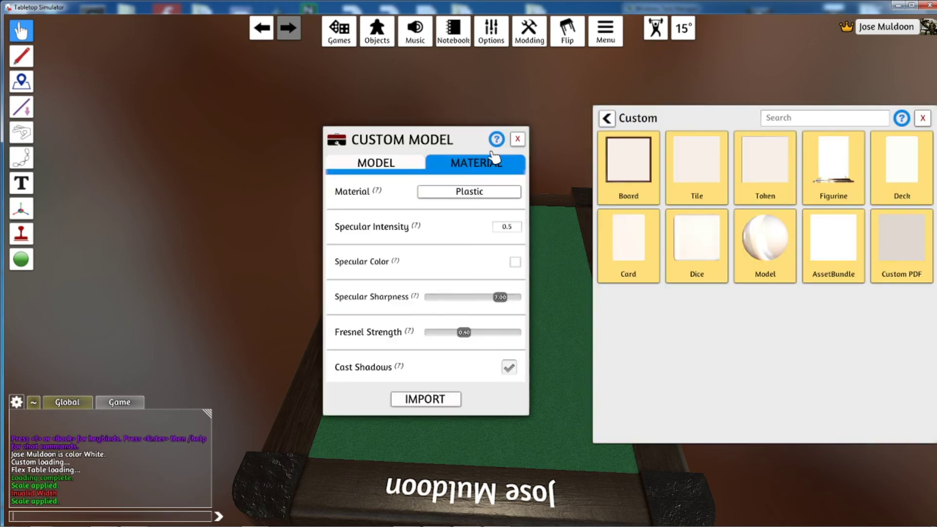
# Step: Close the component library and set the custom model's material to Cardboard
pyautogui.click(923, 117)
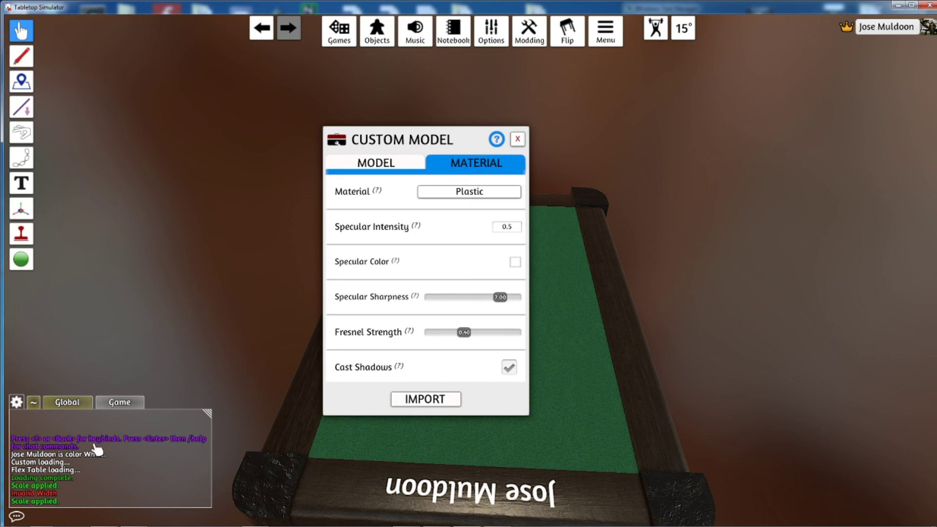
pyautogui.click(483, 194)
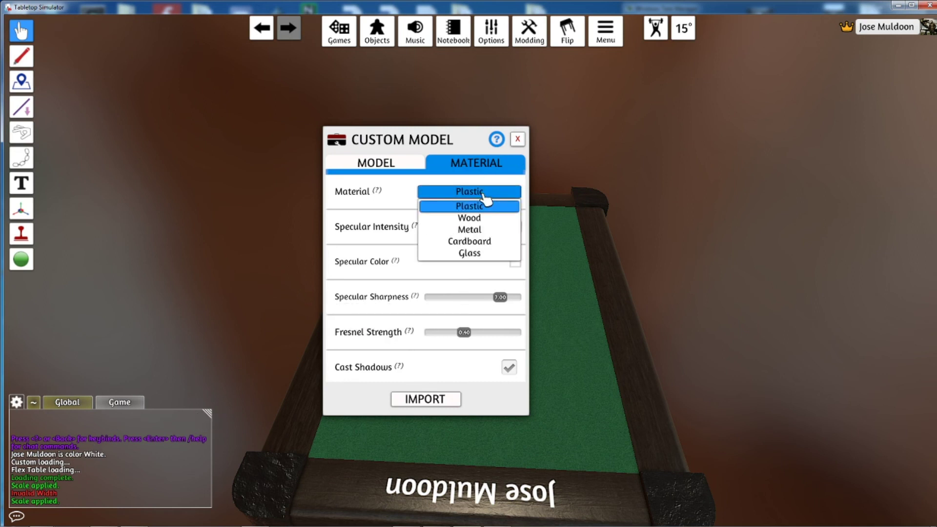
pyautogui.click(480, 246)
# Step: Load TestMap.obj from the local disk as the custom model's mesh
pyautogui.click(382, 163)
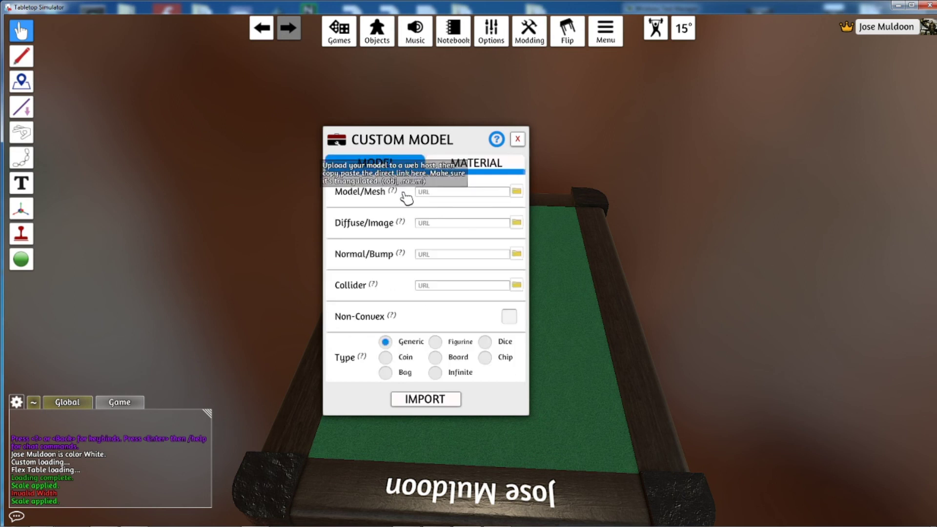
pyautogui.click(521, 190)
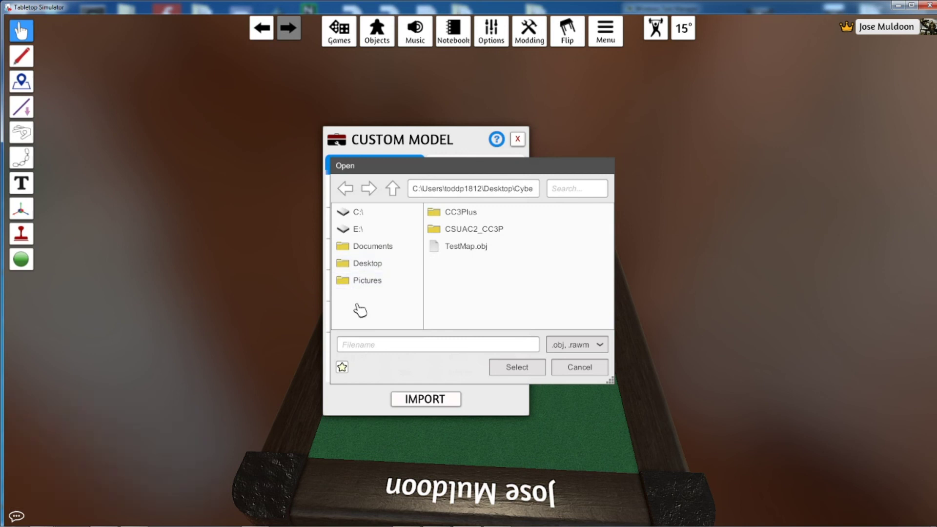
pyautogui.click(480, 249)
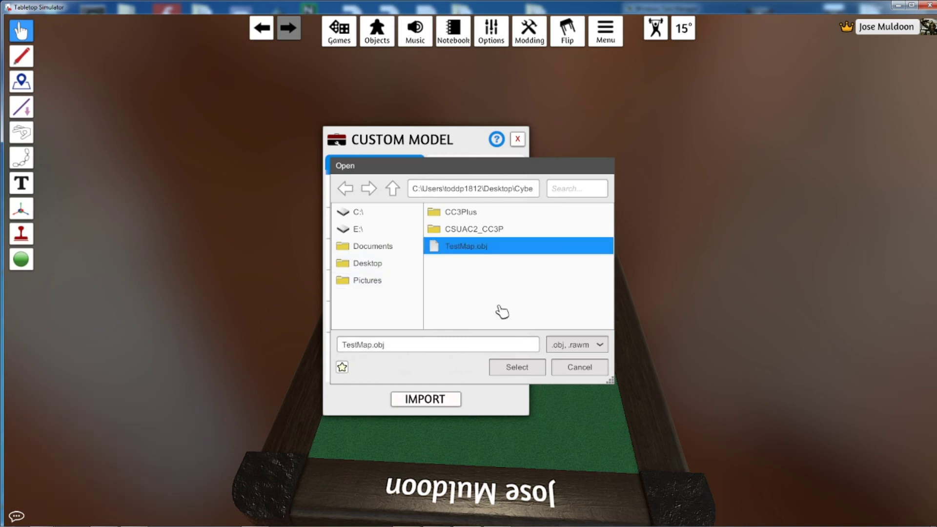
pyautogui.click(520, 368)
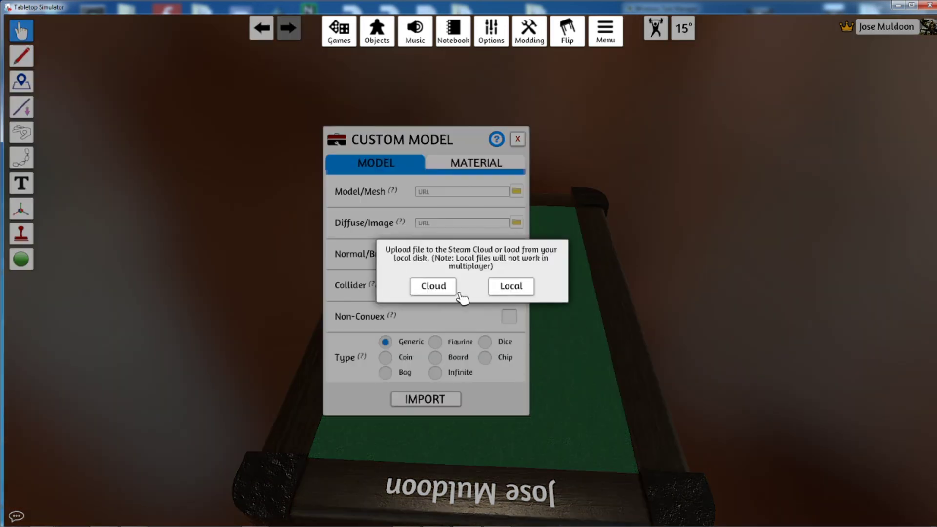
pyautogui.click(513, 287)
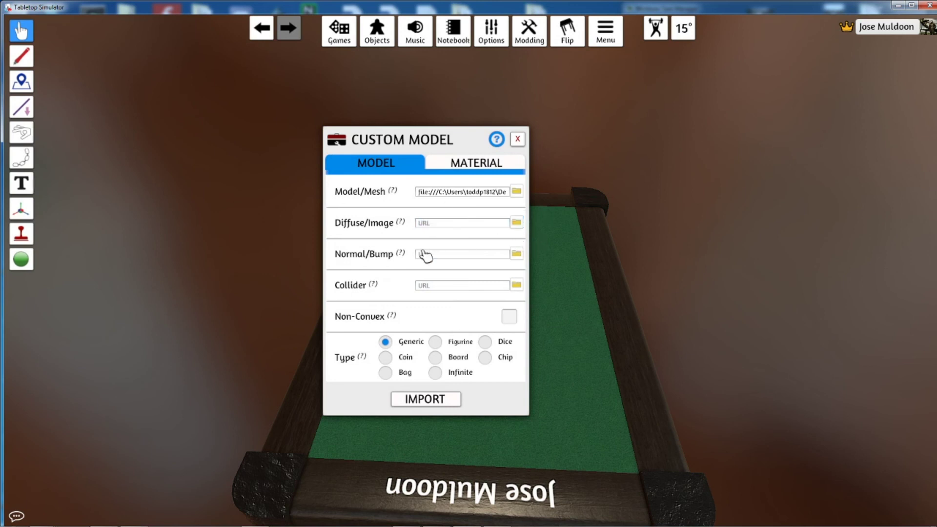
# Step: Assign MapYakubovo.jpg from the local disk as the custom model's diffuse image and import the model
pyautogui.click(517, 224)
pyautogui.scroll(-1, 490, 320)
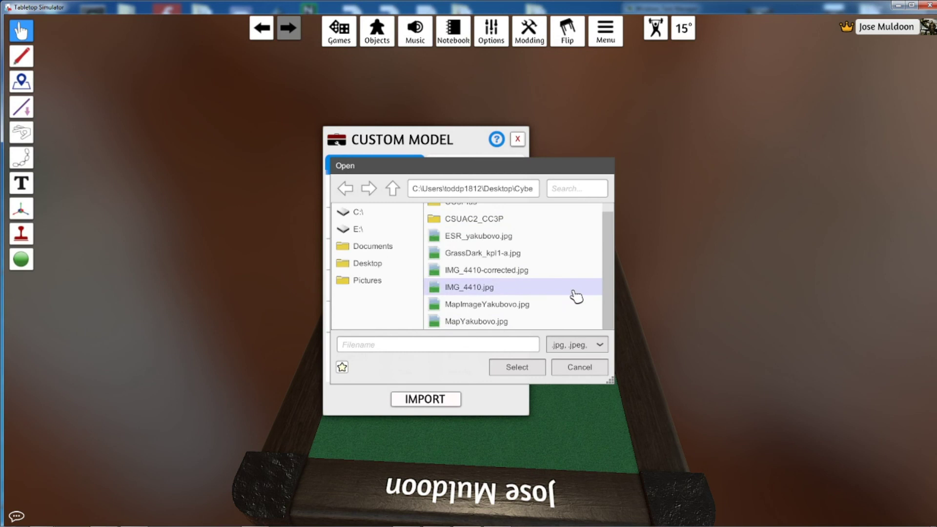
pyautogui.click(493, 322)
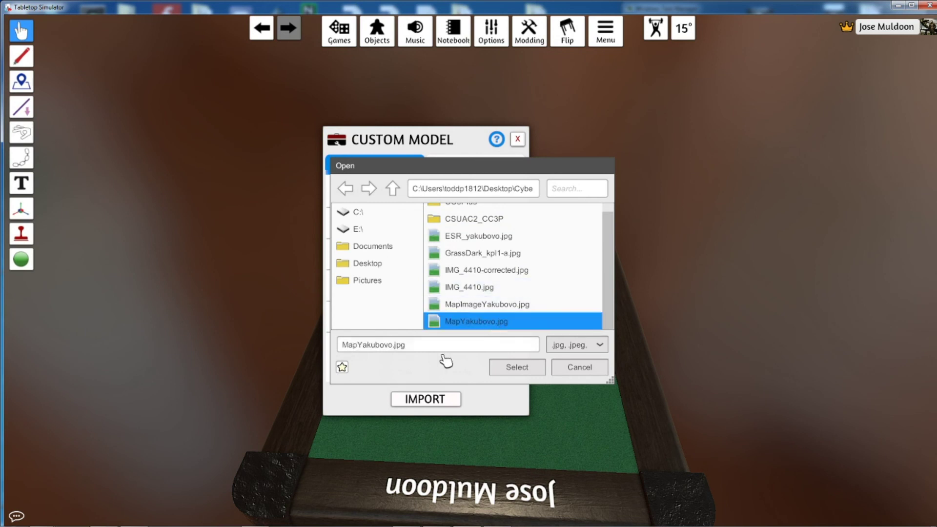
pyautogui.click(517, 367)
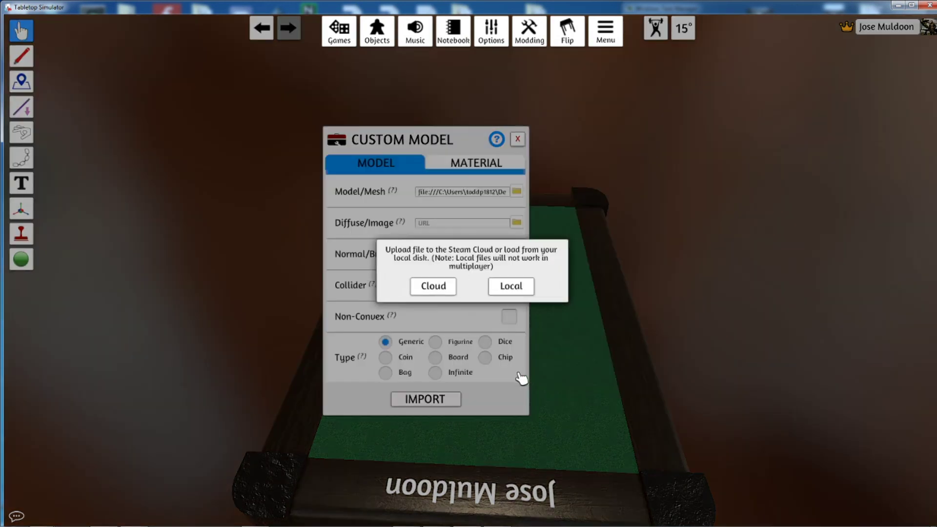
pyautogui.click(523, 286)
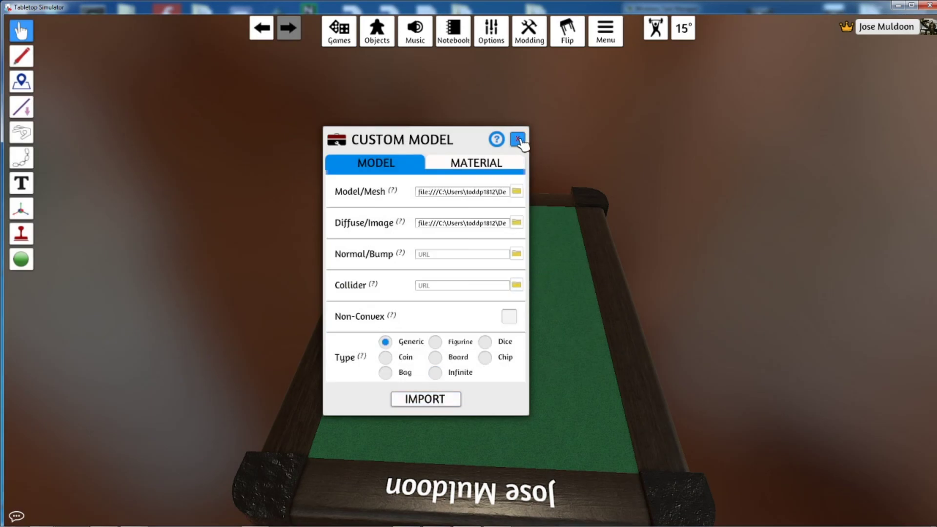
pyautogui.click(435, 403)
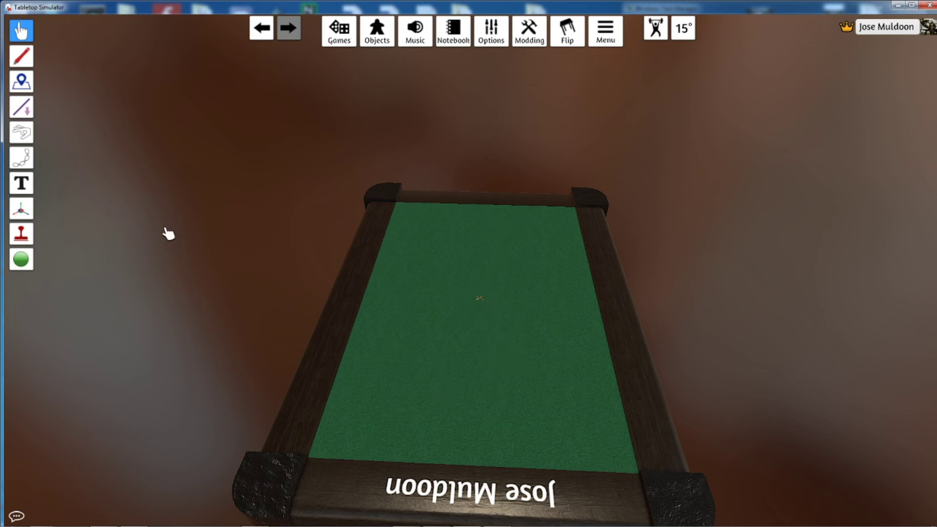
# Step: Try editing the tiny imported map's transform values with the Move gizmo, and undo the latest changes
pyautogui.click(49, 210)
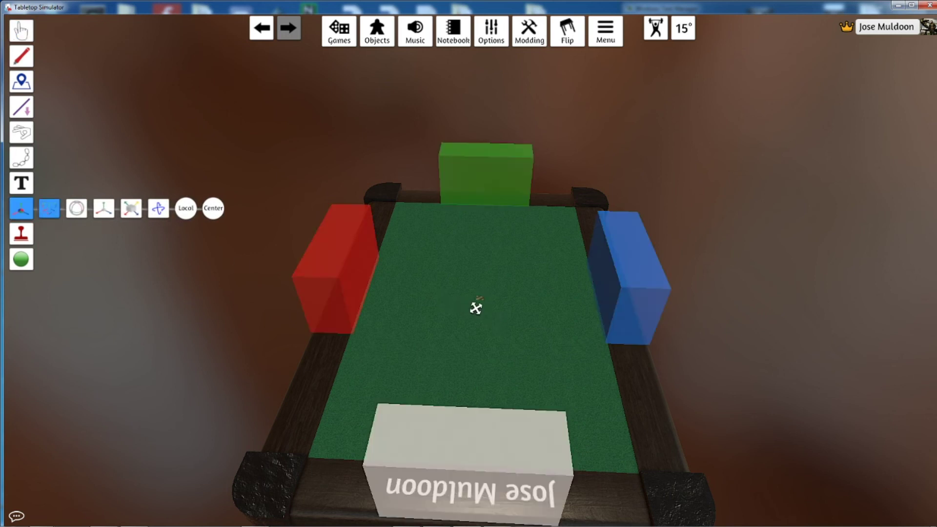
pyautogui.click(481, 297)
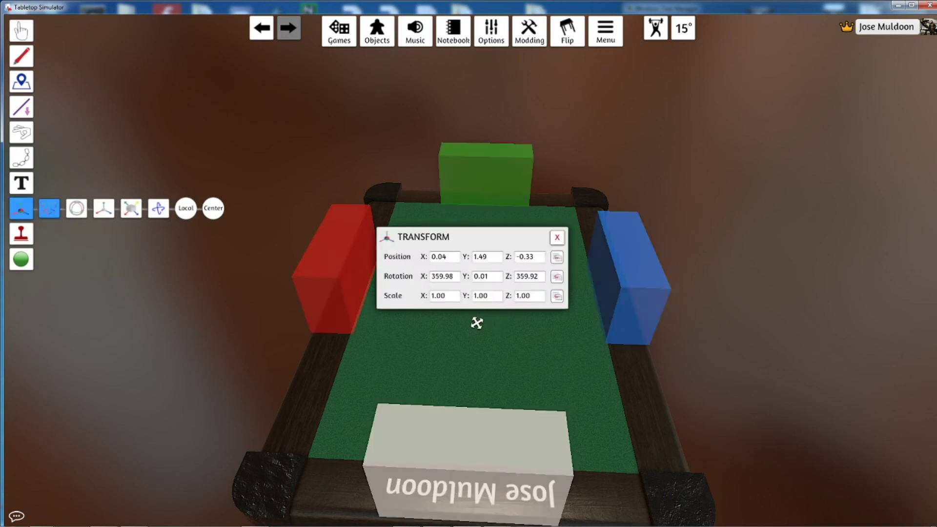
pyautogui.click(440, 275)
pyautogui.hotkey('ctrl', 'z')
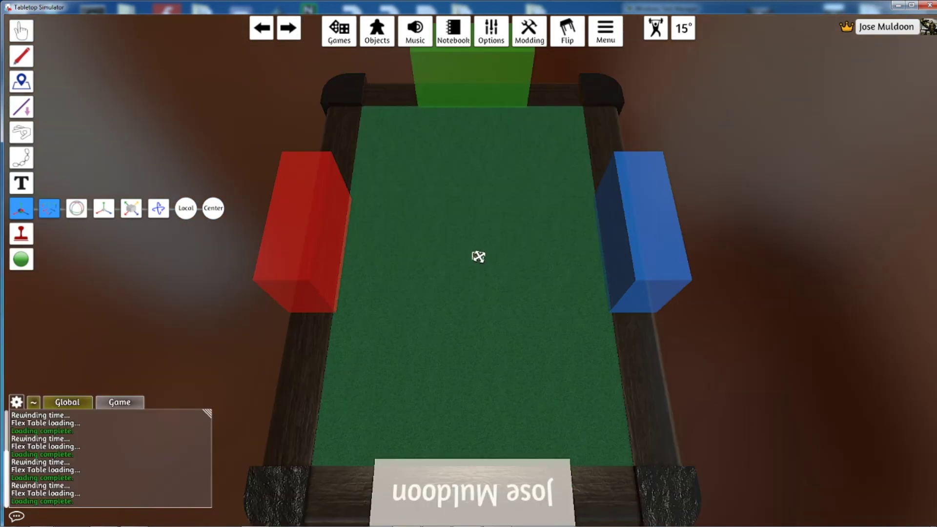
# Step: Reopen the imported map's transform values with the Move gizmo and open its X scale for editing
pyautogui.click(479, 256)
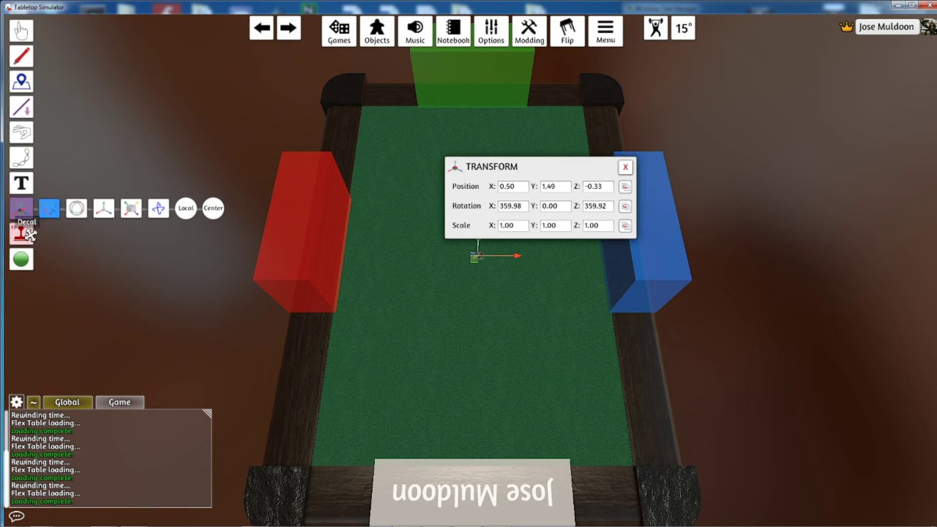
pyautogui.click(53, 217)
pyautogui.click(508, 225)
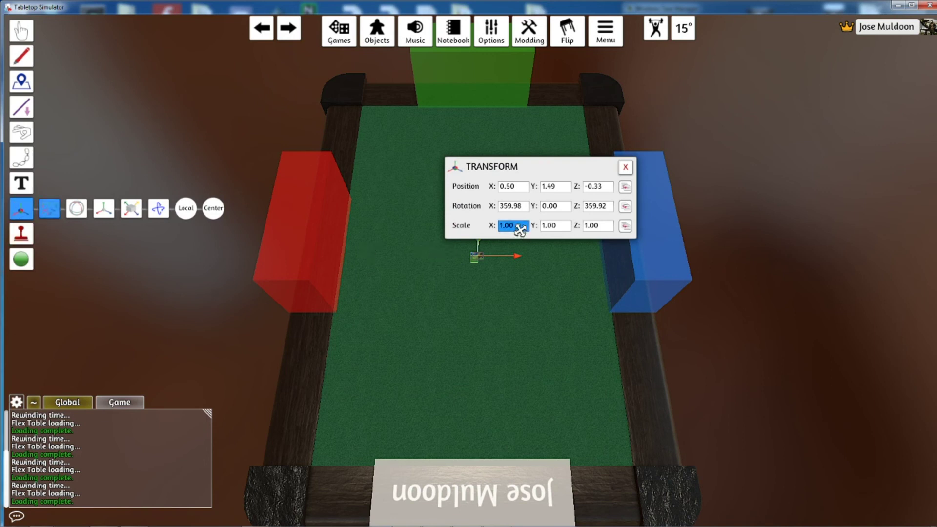